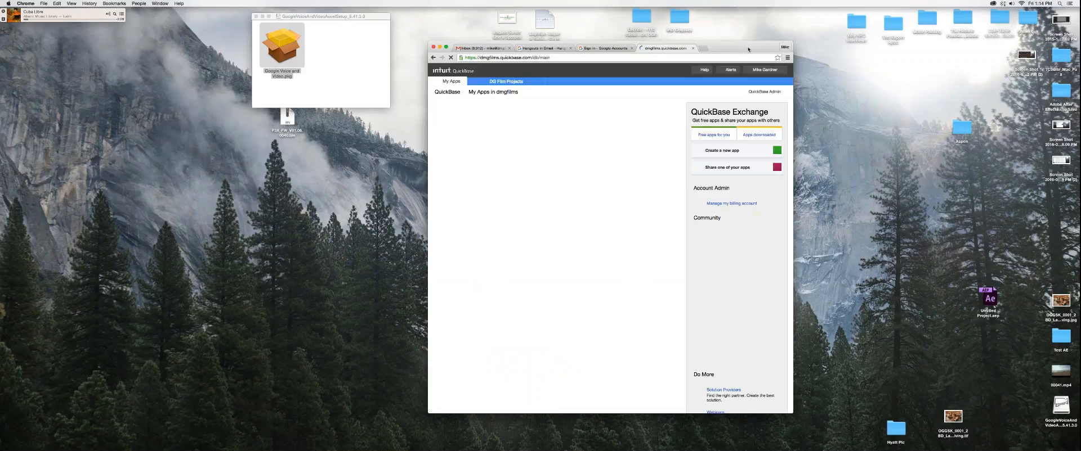
- Reposition the browser window on the desktop and enlarge it to give the QuickBase page more room
{"action": "left_click_drag", "start_coordinate": [748, 49], "coordinate": [728, 49]}
{"action": "left_click_drag", "start_coordinate": [651, 40], "coordinate": [602, 18]}
{"action": "left_click_drag", "start_coordinate": [639, 391], "coordinate": [735, 434]}
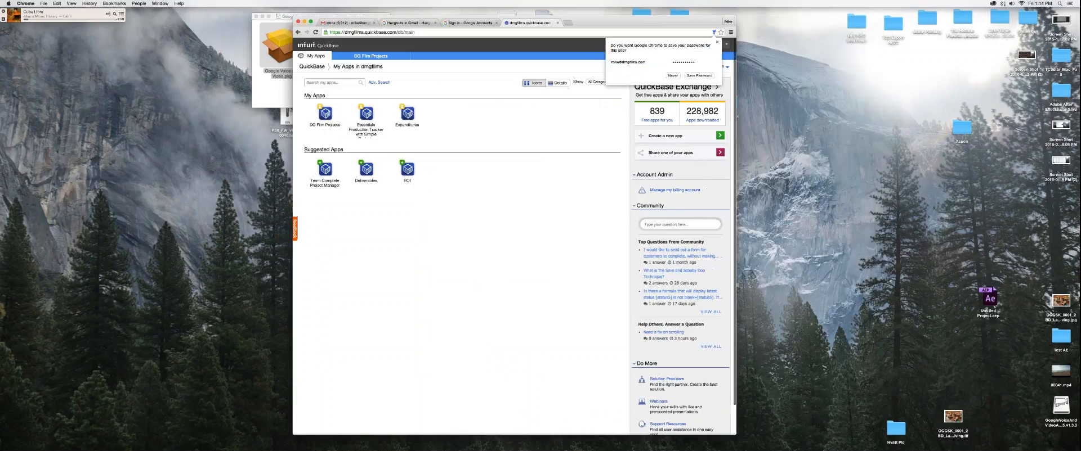
{"action": "left_click_drag", "start_coordinate": [607, 18], "coordinate": [482, 17]}
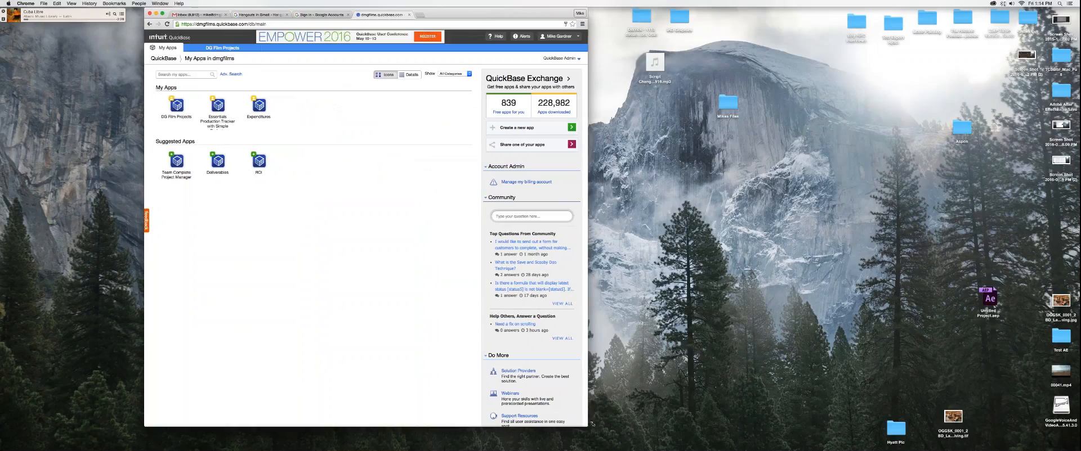
{"action": "left_click_drag", "start_coordinate": [591, 424], "coordinate": [764, 427]}
- Open the Tasks table of the DG Film Projects app and widen the browser window to fit its columns
{"action": "left_click", "coordinate": [183, 108]}
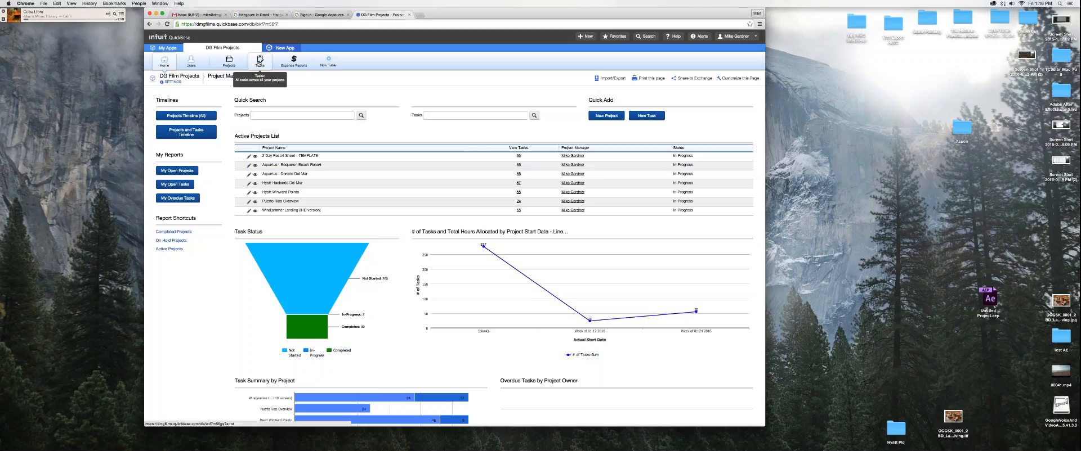
{"action": "left_click", "coordinate": [259, 61]}
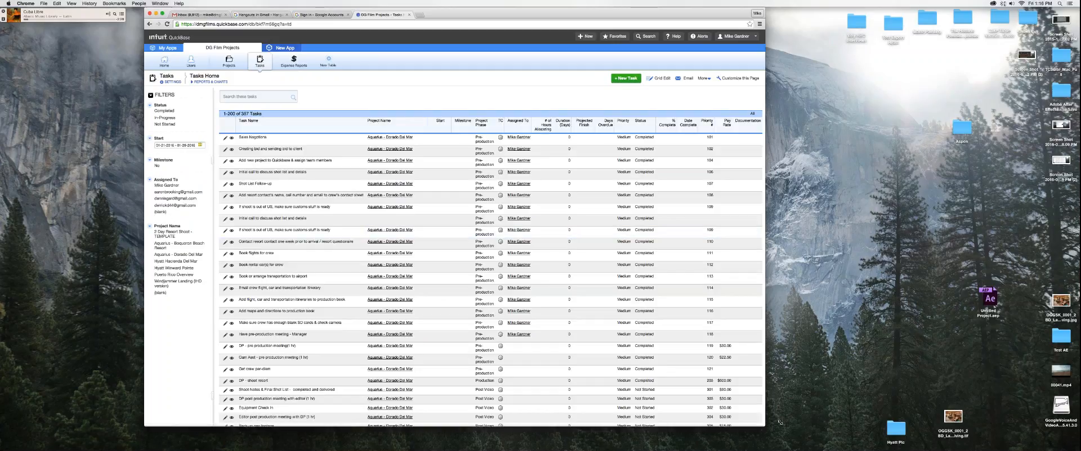
{"action": "left_click_drag", "start_coordinate": [779, 422], "coordinate": [824, 423]}
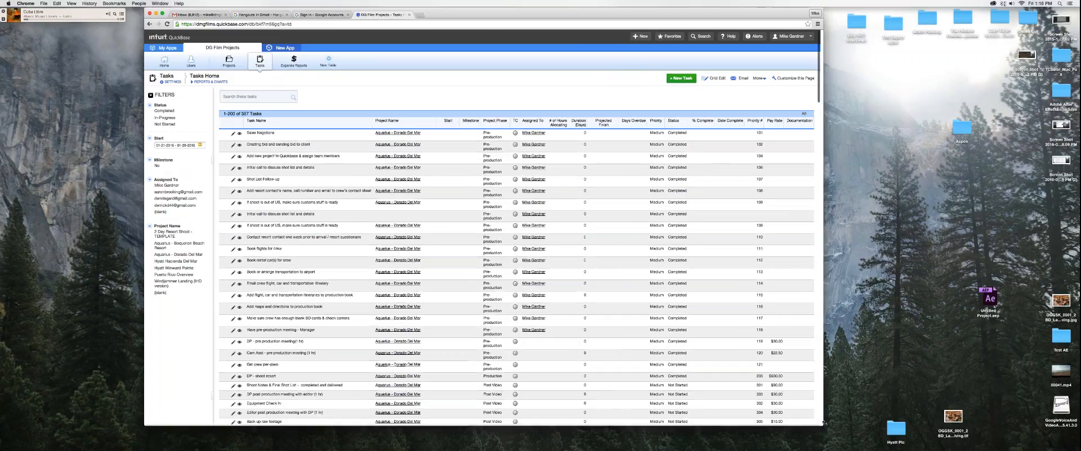
{"action": "left_click_drag", "start_coordinate": [824, 423], "coordinate": [827, 426]}
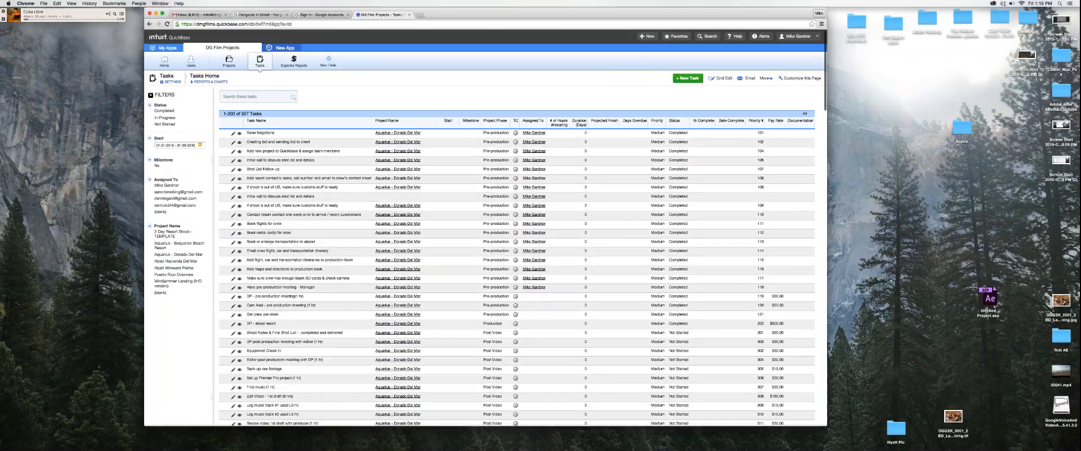
- Create a new report of type Summary for the Tasks table
{"action": "left_click", "coordinate": [214, 83]}
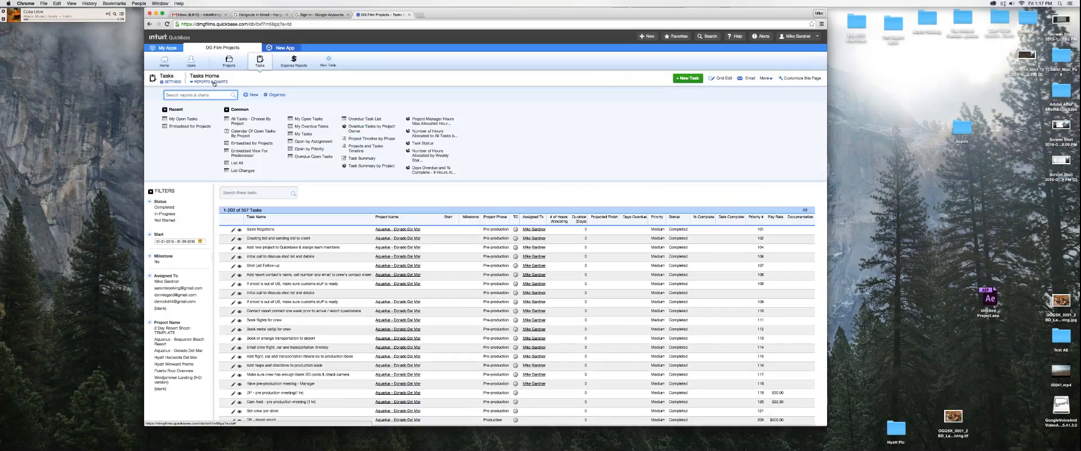
{"action": "left_click", "coordinate": [252, 96]}
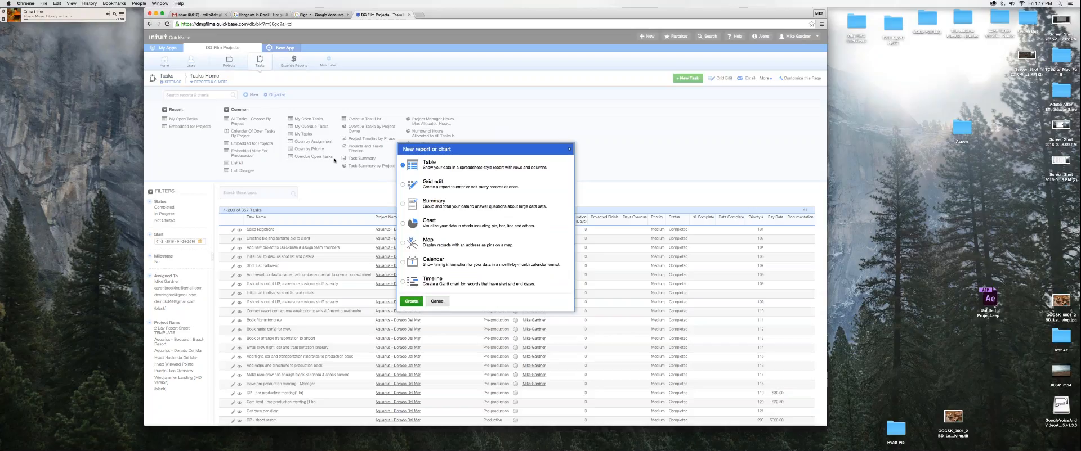
{"action": "left_click", "coordinate": [403, 205]}
{"action": "left_click", "coordinate": [411, 301]}
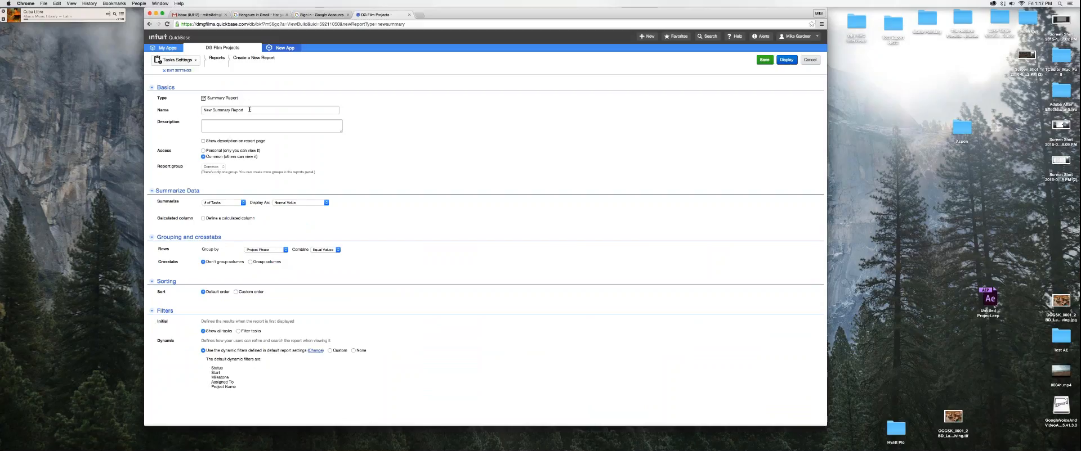
- Add Pay Rate as a second summarized field, summarized by Total and displayed as Normal Value
{"action": "left_click_drag", "start_coordinate": [250, 109], "coordinate": [202, 110]}
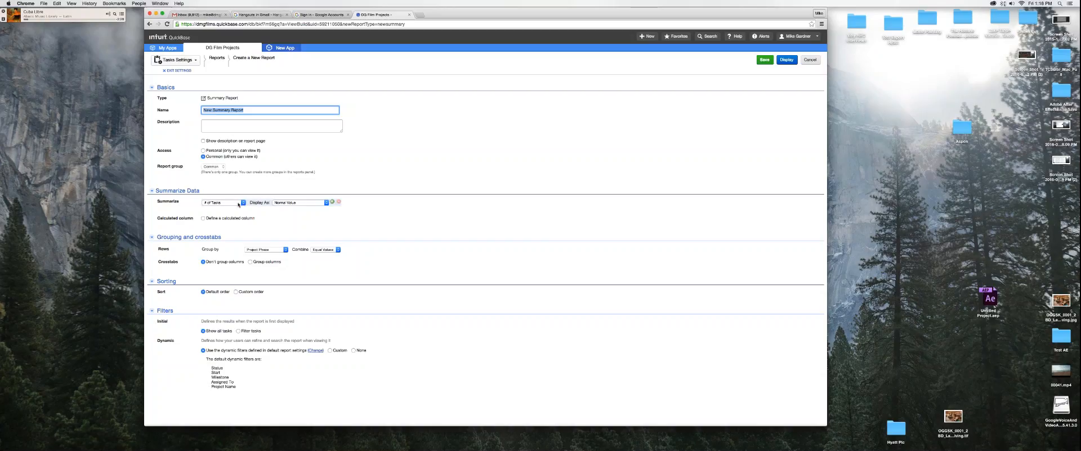
{"action": "left_click", "coordinate": [332, 202]}
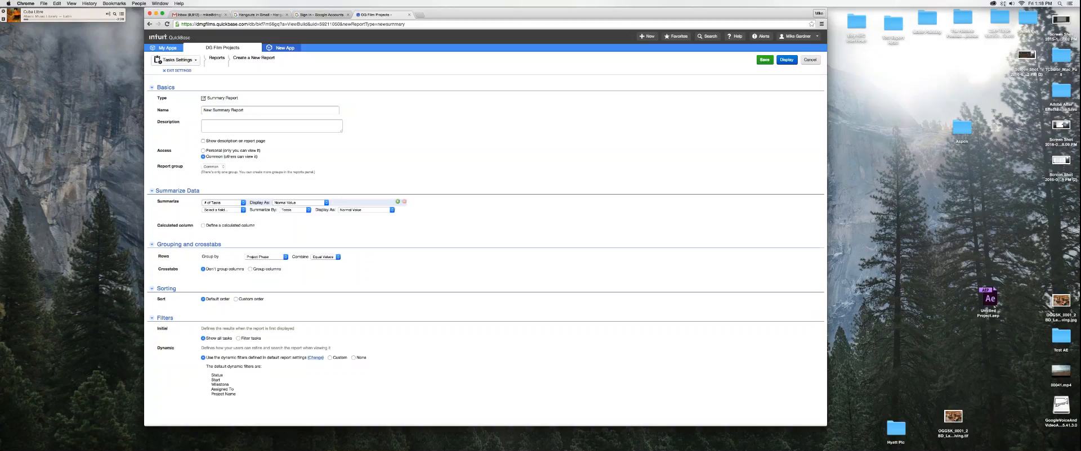
{"action": "left_click", "coordinate": [244, 210]}
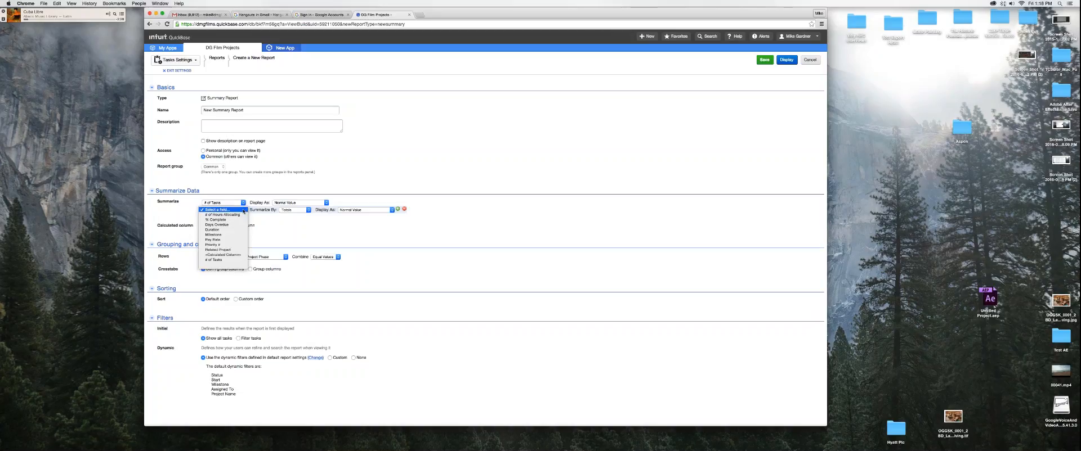
{"action": "left_click", "coordinate": [228, 240]}
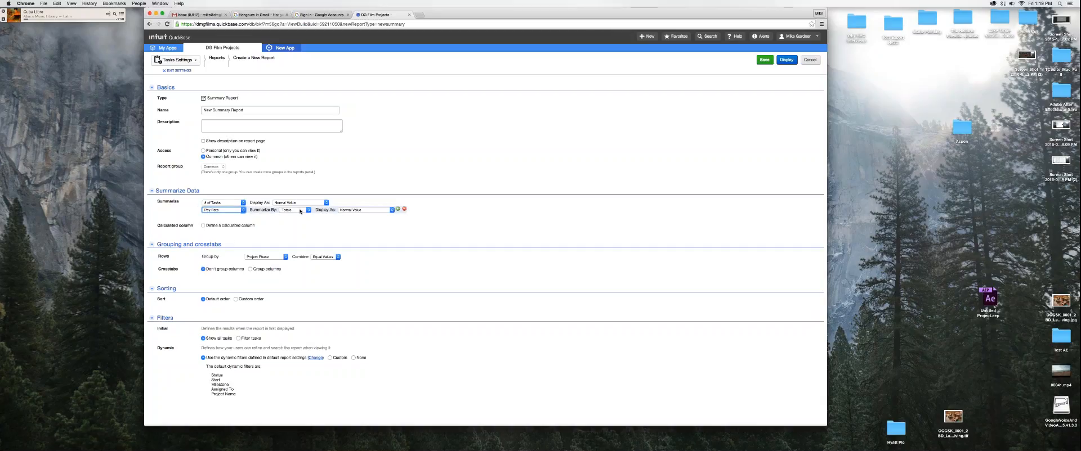
{"action": "left_click", "coordinate": [391, 210]}
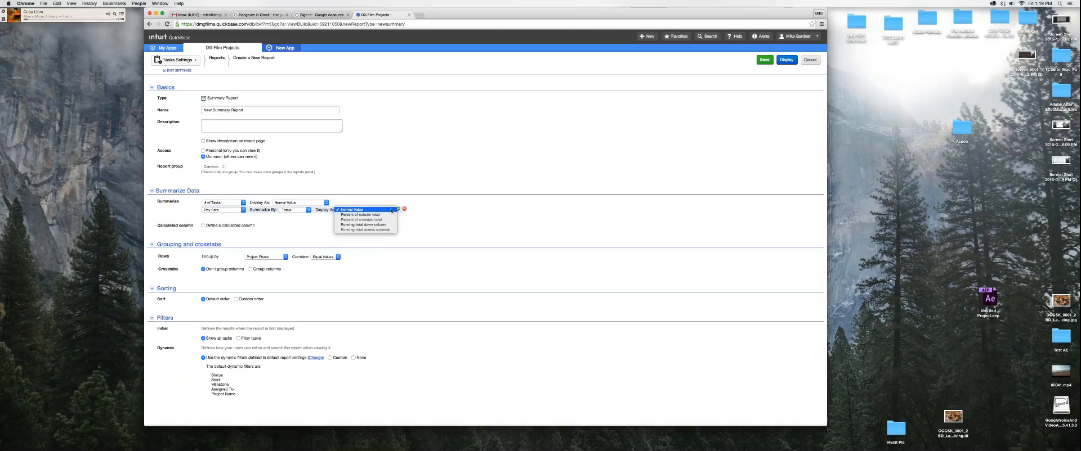
{"action": "left_click", "coordinate": [391, 210]}
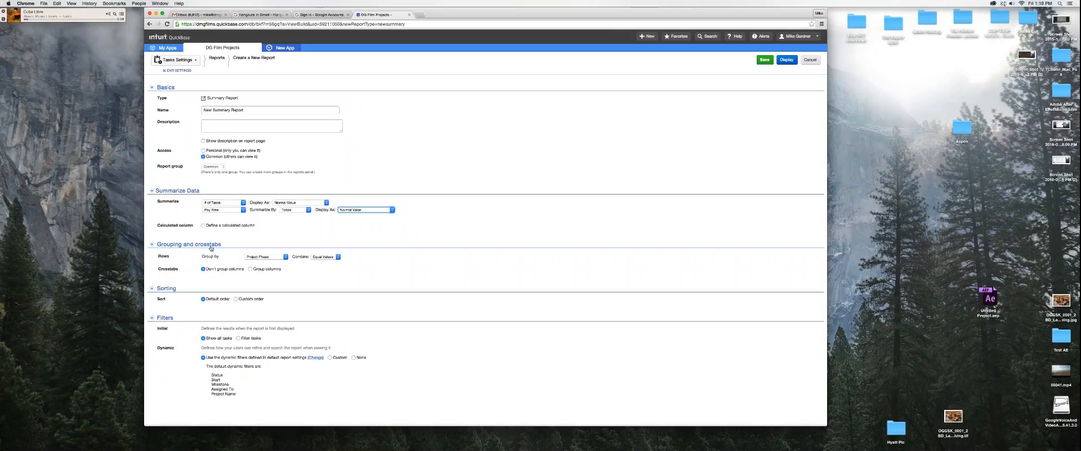
- Group the summary report's rows by Task Name
{"action": "mouse_move", "coordinate": [285, 260]}
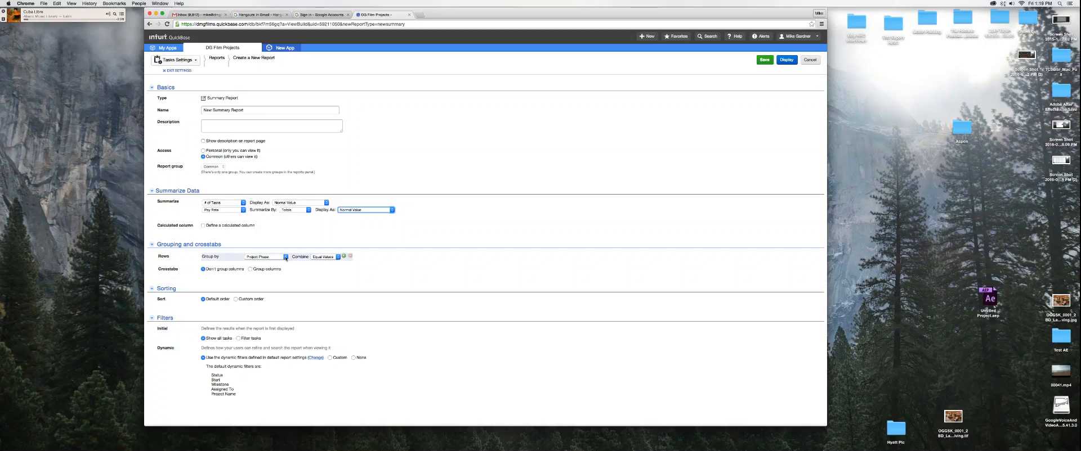
{"action": "left_click", "coordinate": [285, 257]}
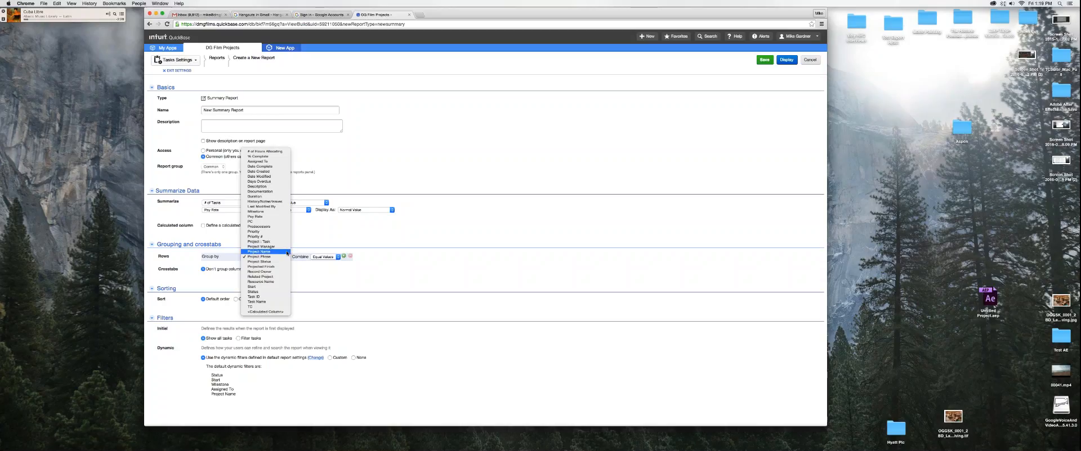
{"action": "left_click", "coordinate": [264, 302]}
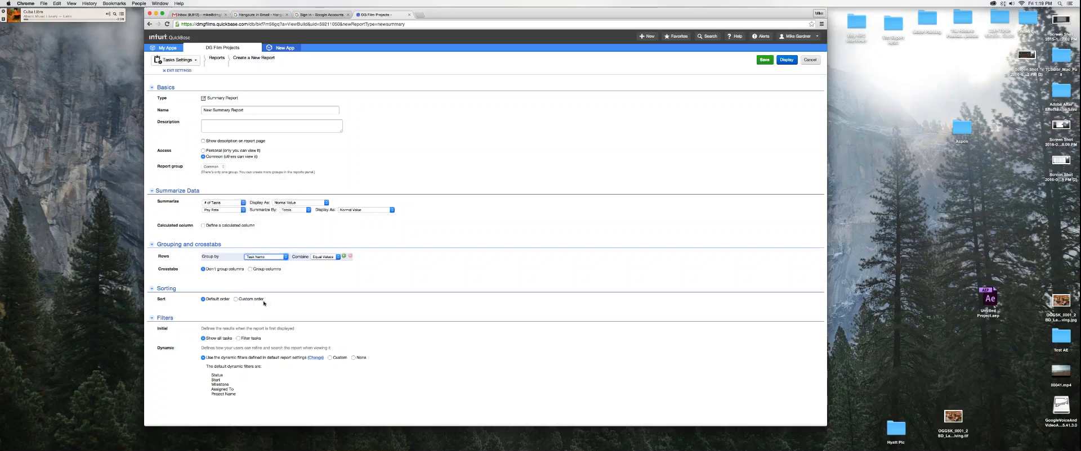
{"action": "left_click", "coordinate": [286, 258]}
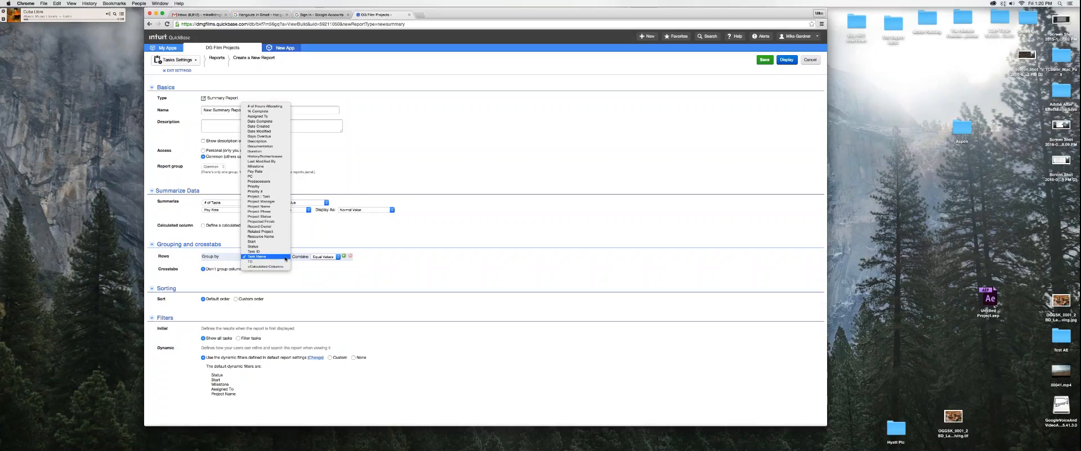
{"action": "left_click", "coordinate": [285, 257]}
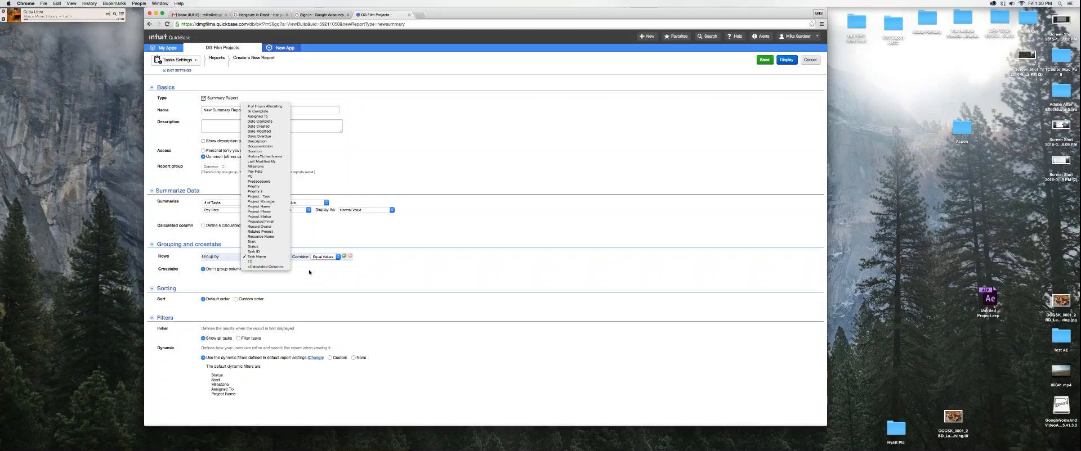
- Add a second row grouping level and group by Project Name, then by Task Name
{"action": "left_click", "coordinate": [344, 257]}
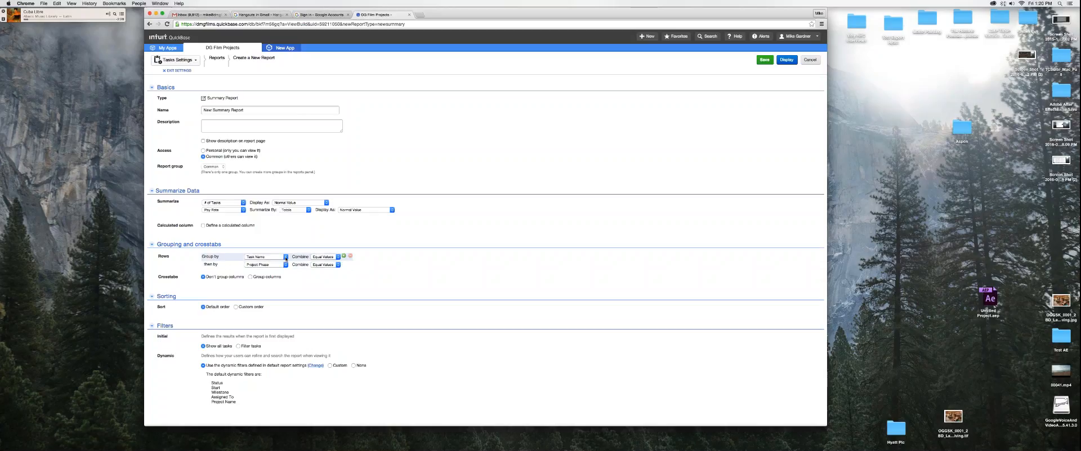
{"action": "left_click", "coordinate": [286, 257]}
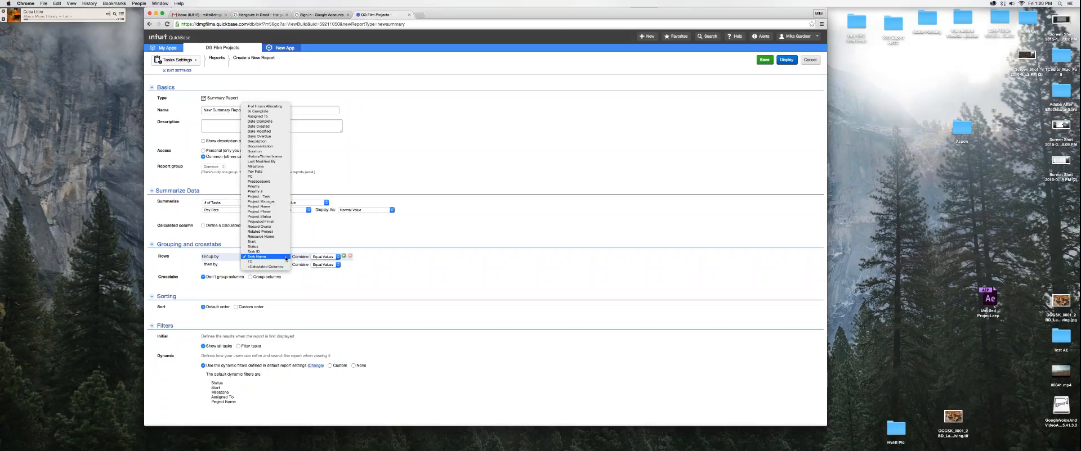
{"action": "left_click", "coordinate": [273, 207]}
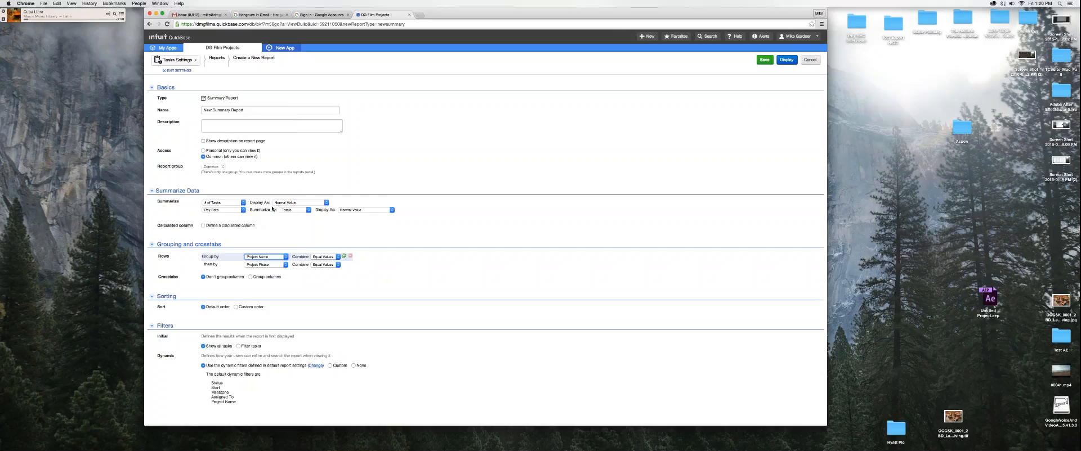
{"action": "left_click", "coordinate": [285, 265]}
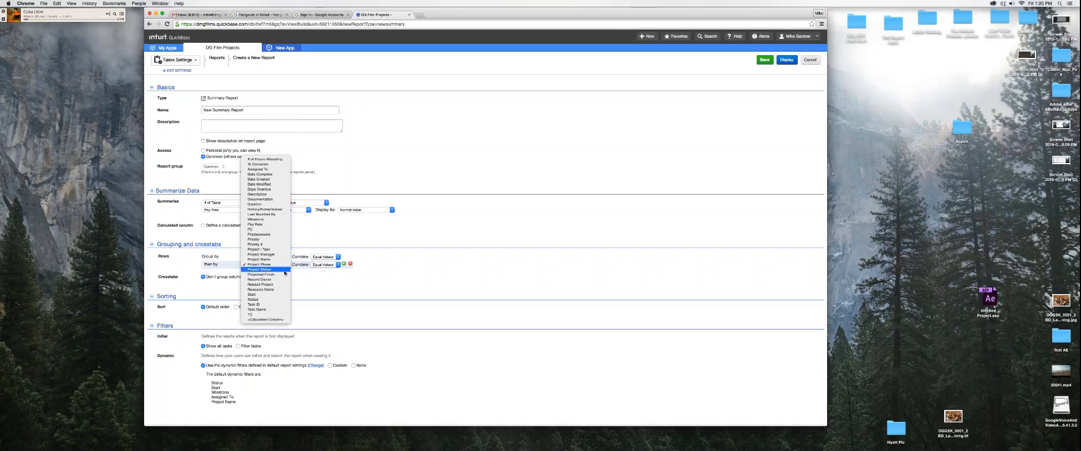
{"action": "left_click", "coordinate": [286, 310]}
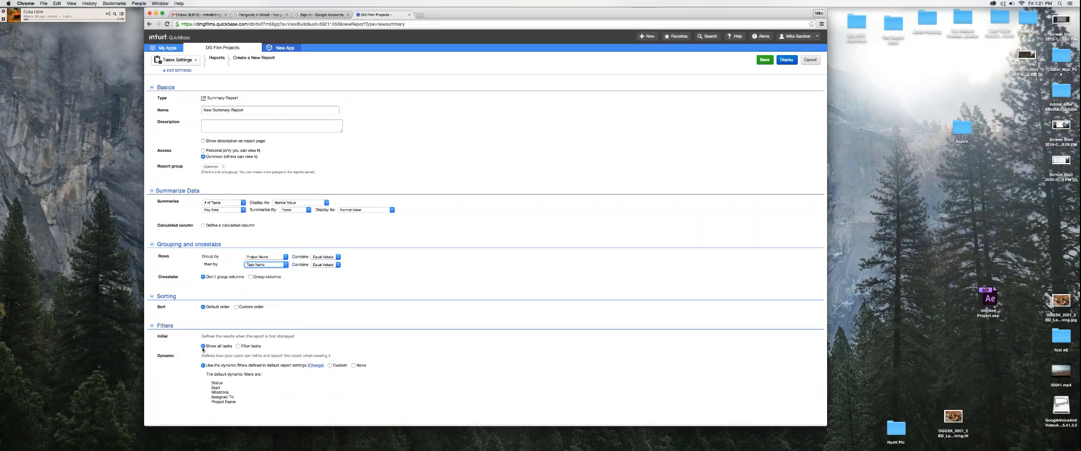
- Switch the initial filter to Filter tasks and base its first condition on the Status field
{"action": "left_click", "coordinate": [238, 347]}
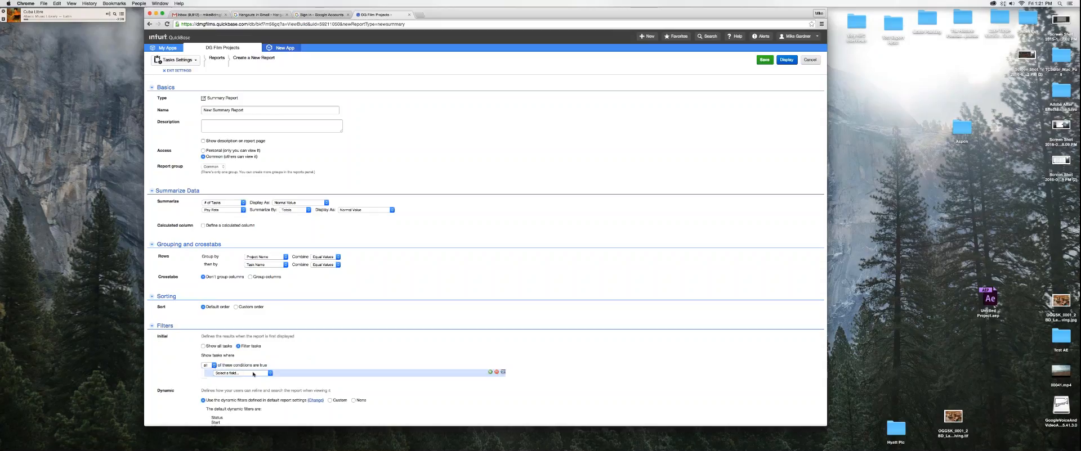
{"action": "left_click", "coordinate": [271, 374]}
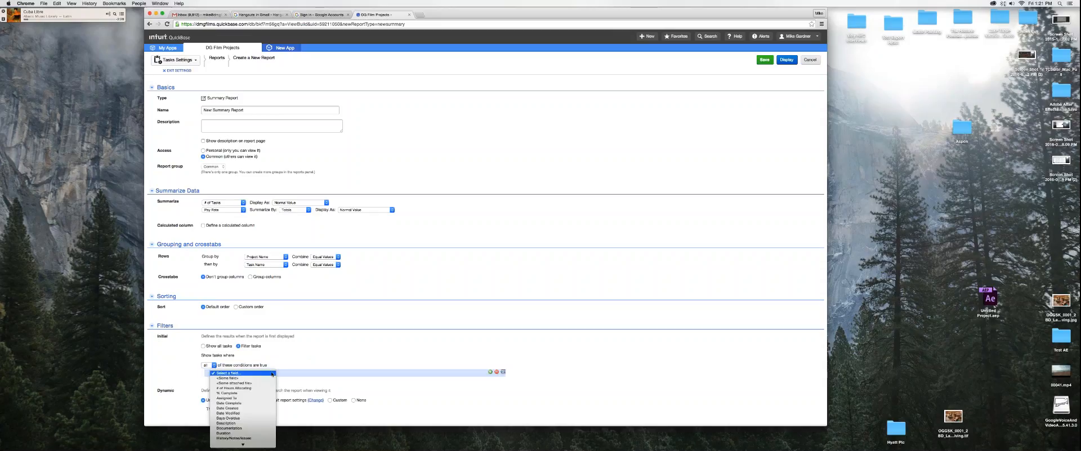
{"action": "scroll", "coordinate": [261, 389], "scroll_direction": "down", "scroll_amount": 3}
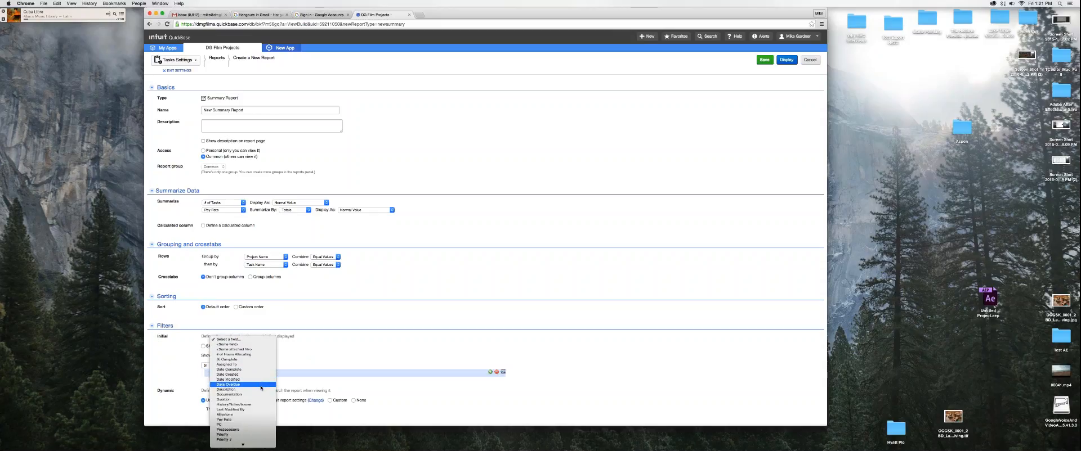
{"action": "scroll", "coordinate": [262, 389], "scroll_direction": "down", "scroll_amount": 3}
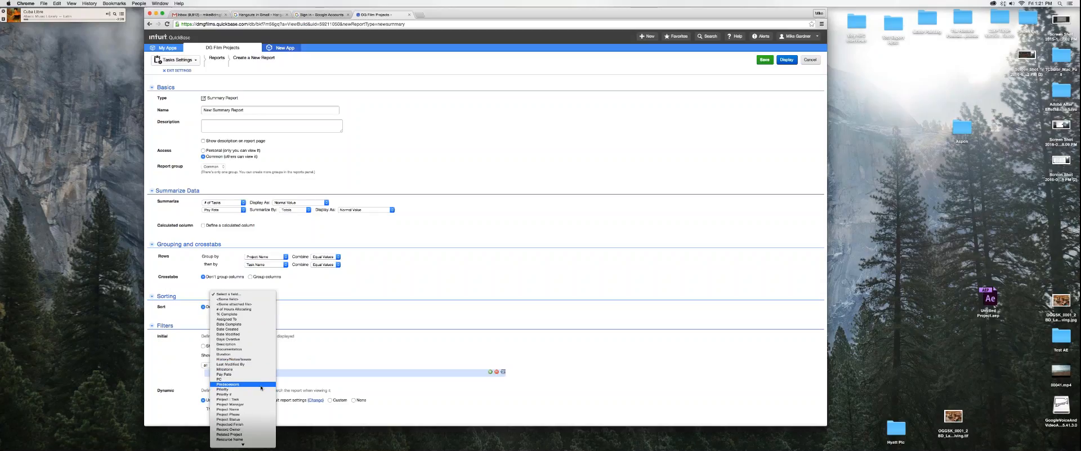
{"action": "scroll", "coordinate": [261, 388], "scroll_direction": "down", "scroll_amount": 3}
{"action": "scroll", "coordinate": [261, 389], "scroll_direction": "down", "scroll_amount": 1}
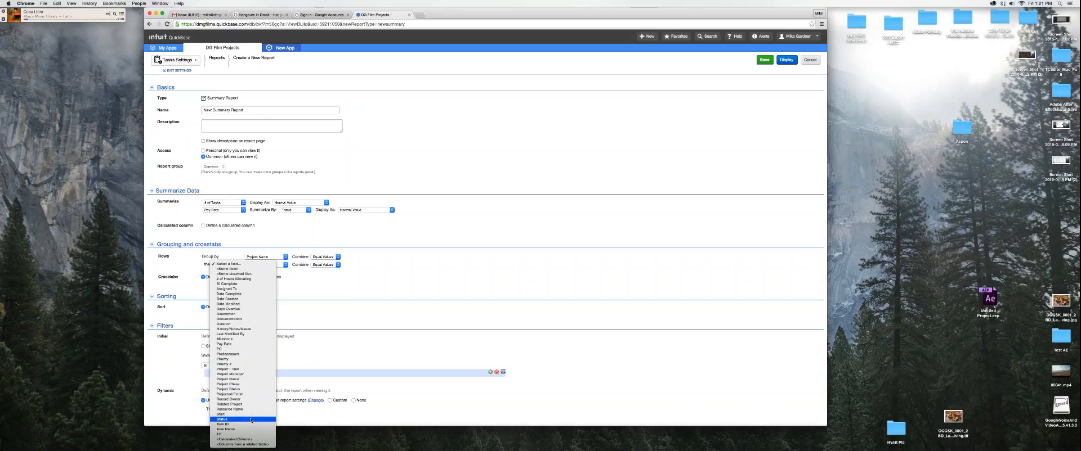
{"action": "left_click", "coordinate": [251, 420]}
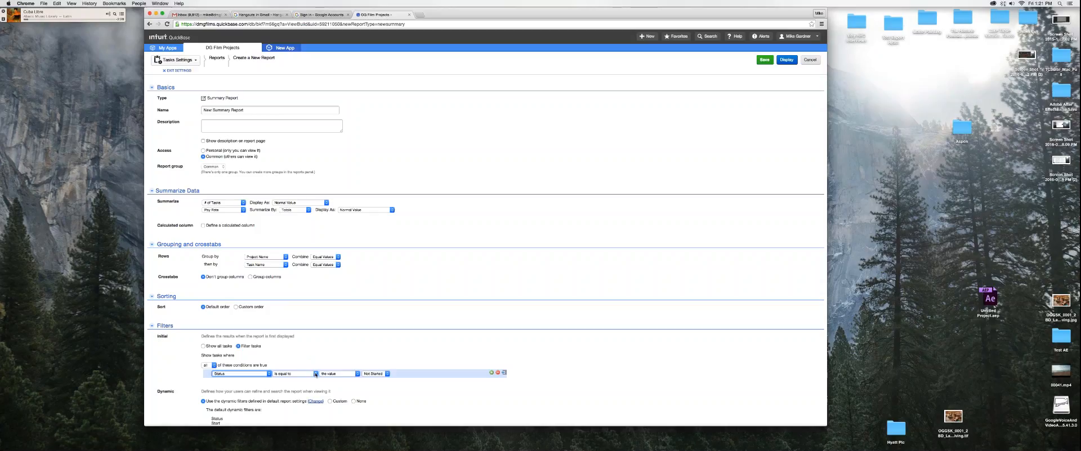
{"action": "left_click", "coordinate": [315, 375]}
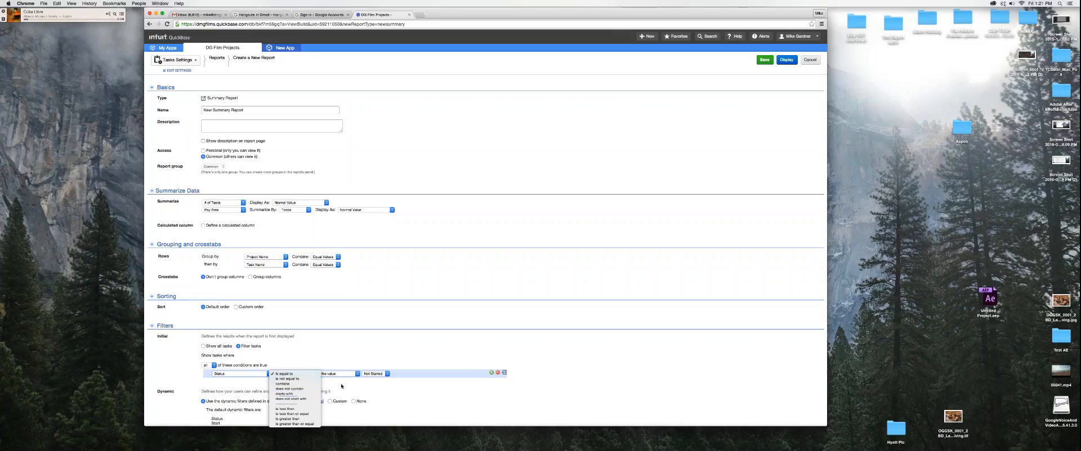
{"action": "left_click", "coordinate": [358, 377]}
{"action": "left_click", "coordinate": [358, 376]}
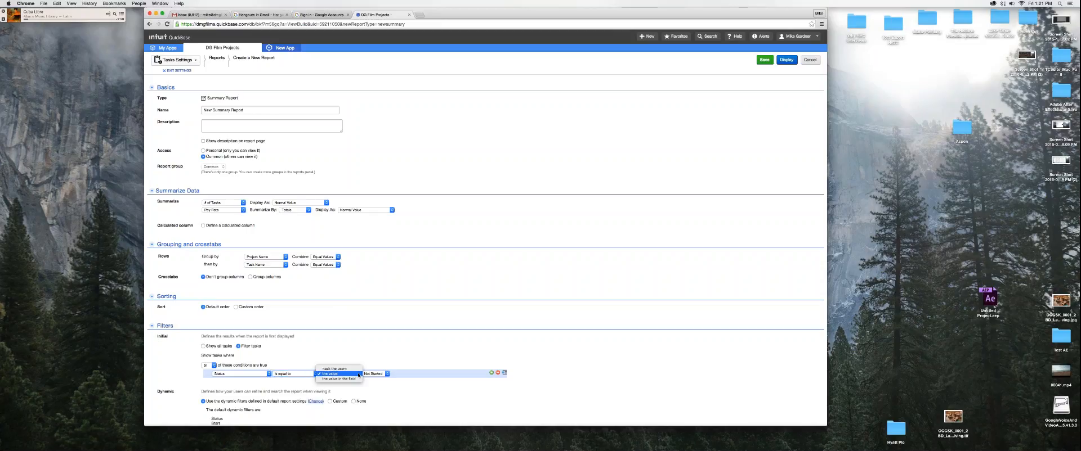
{"action": "left_click", "coordinate": [358, 375]}
{"action": "left_click", "coordinate": [315, 377]}
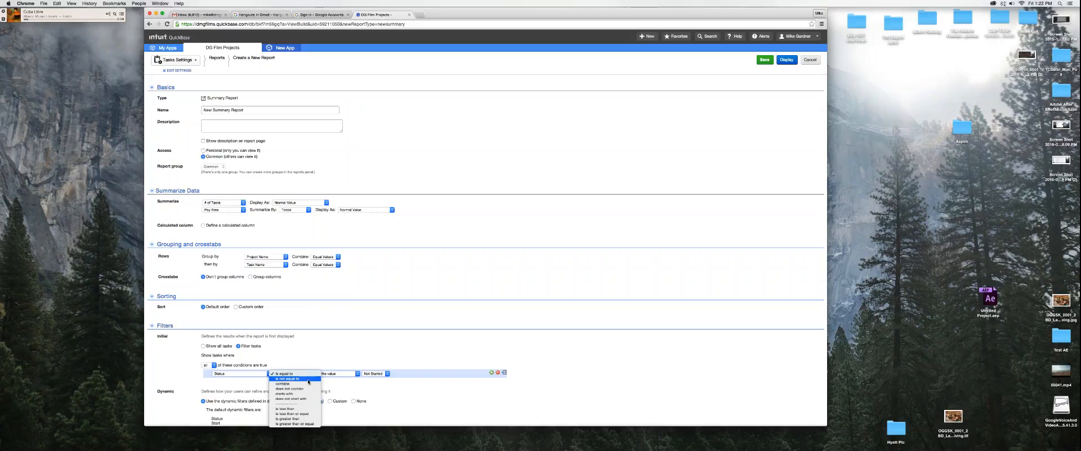
{"action": "left_click", "coordinate": [378, 386]}
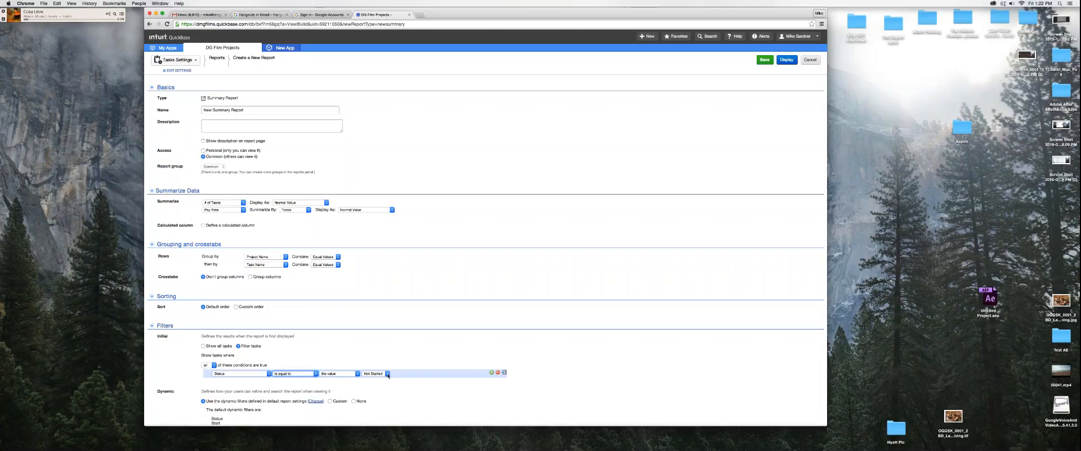
- Set the Status filter condition's value to Completed
{"action": "left_click", "coordinate": [388, 375]}
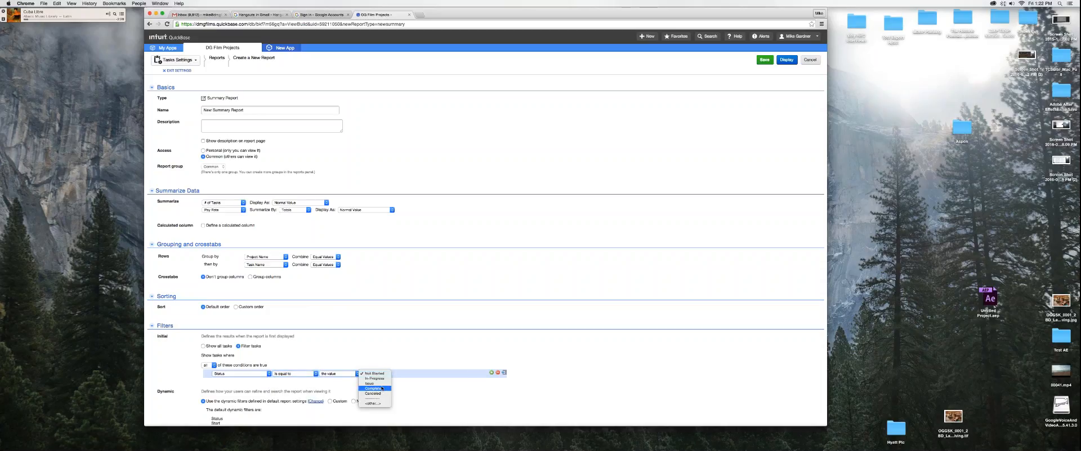
{"action": "left_click", "coordinate": [381, 388]}
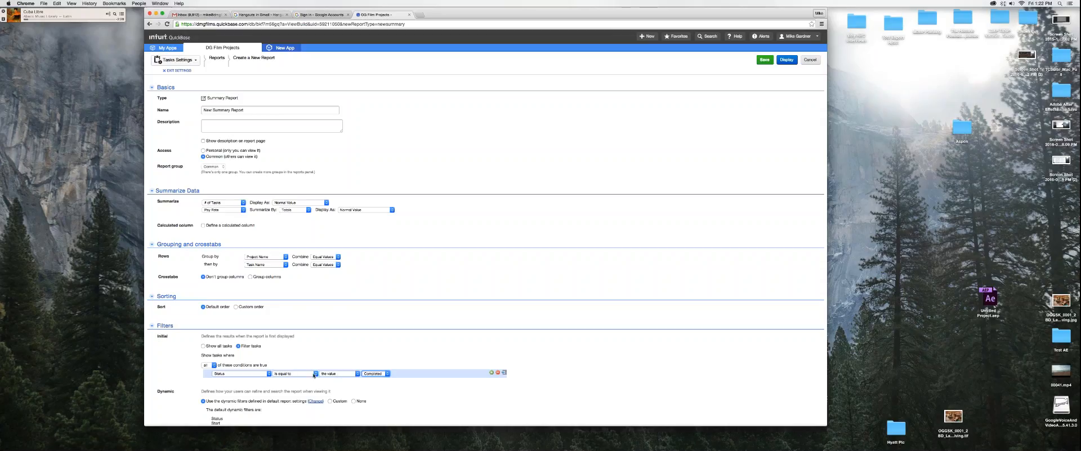
{"action": "left_click", "coordinate": [313, 374]}
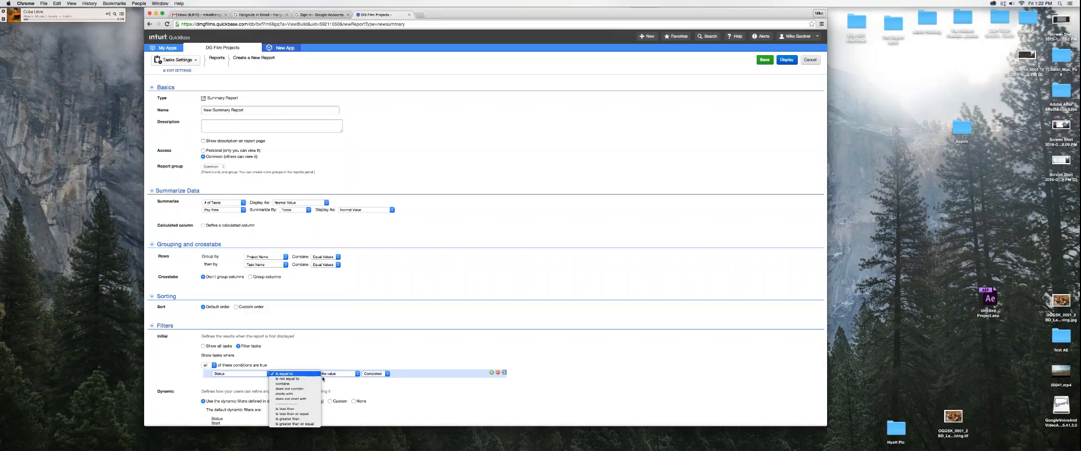
{"action": "left_click", "coordinate": [346, 386]}
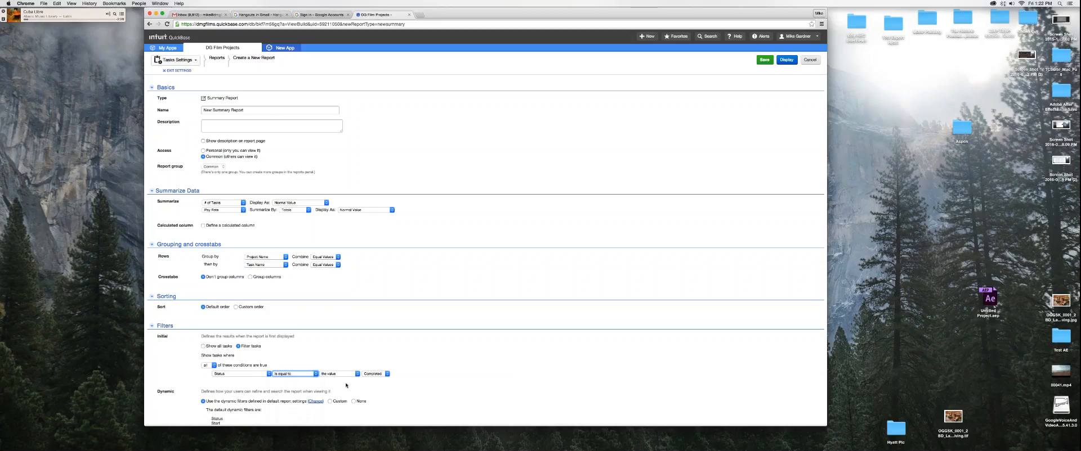
{"action": "left_click", "coordinate": [355, 375]}
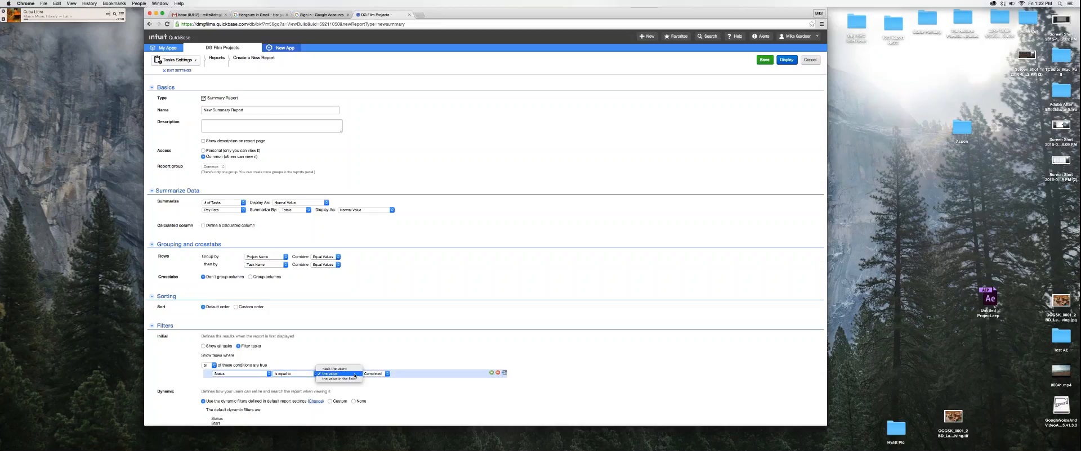
{"action": "left_click", "coordinate": [355, 374]}
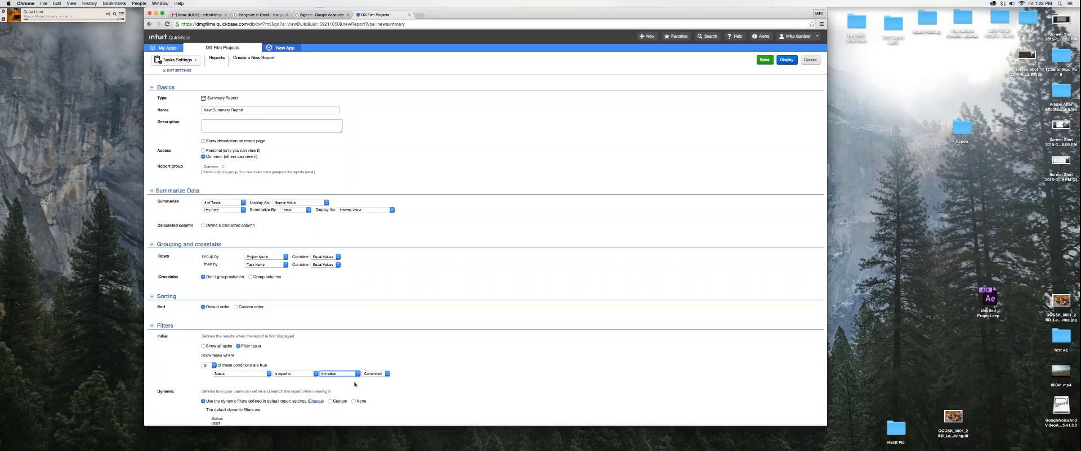
{"action": "left_click", "coordinate": [354, 374]}
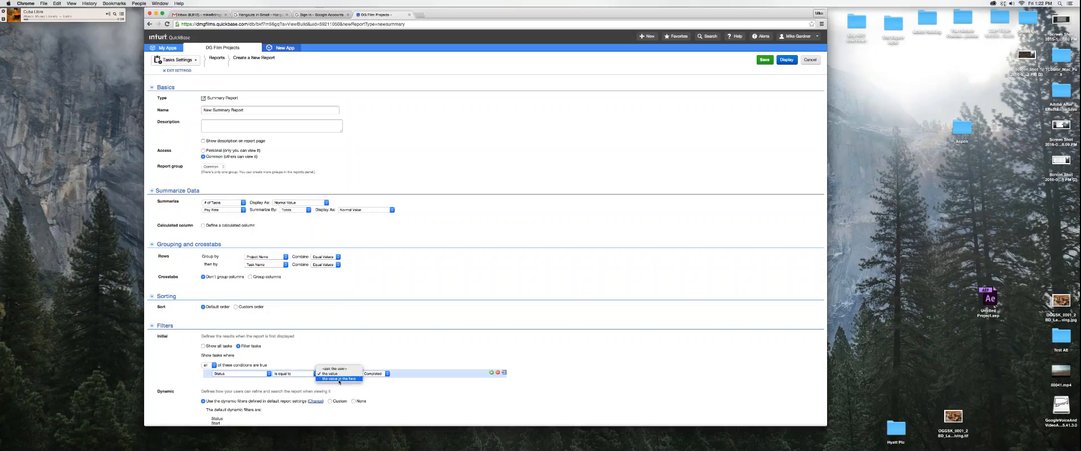
{"action": "left_click", "coordinate": [380, 391]}
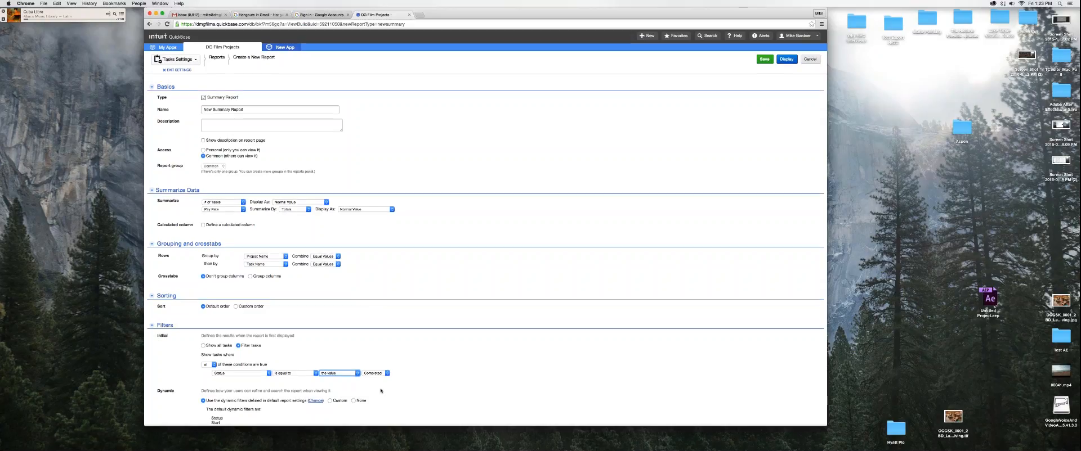
- Display the summary report and look through its completed tasks and pay rates by project, down to the totals row
{"action": "scroll", "coordinate": [380, 391], "scroll_direction": "down", "scroll_amount": 1}
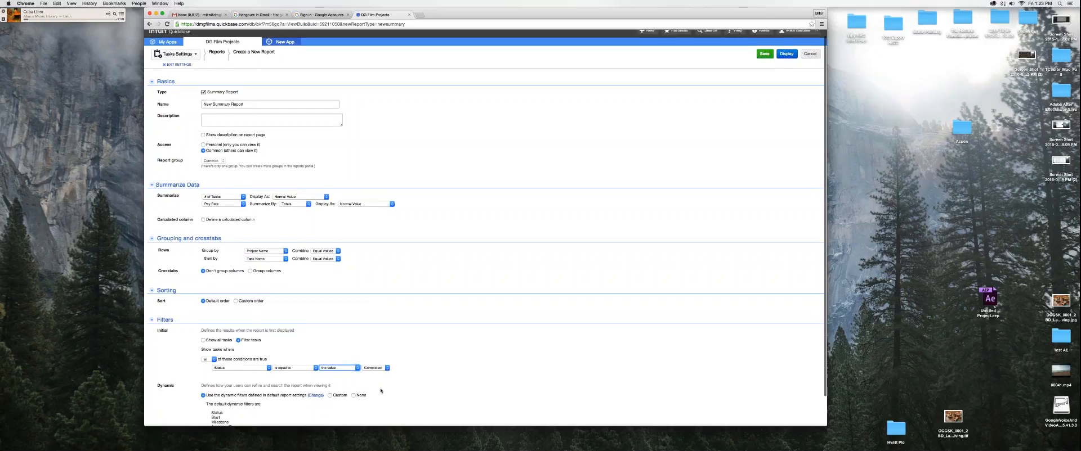
{"action": "left_click", "coordinate": [786, 49]}
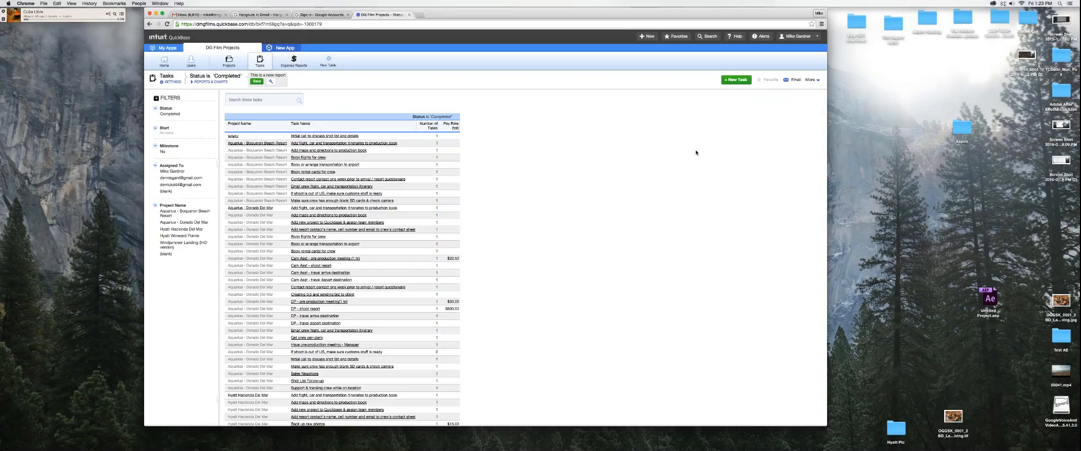
{"action": "scroll", "coordinate": [696, 152], "scroll_direction": "down", "scroll_amount": 1}
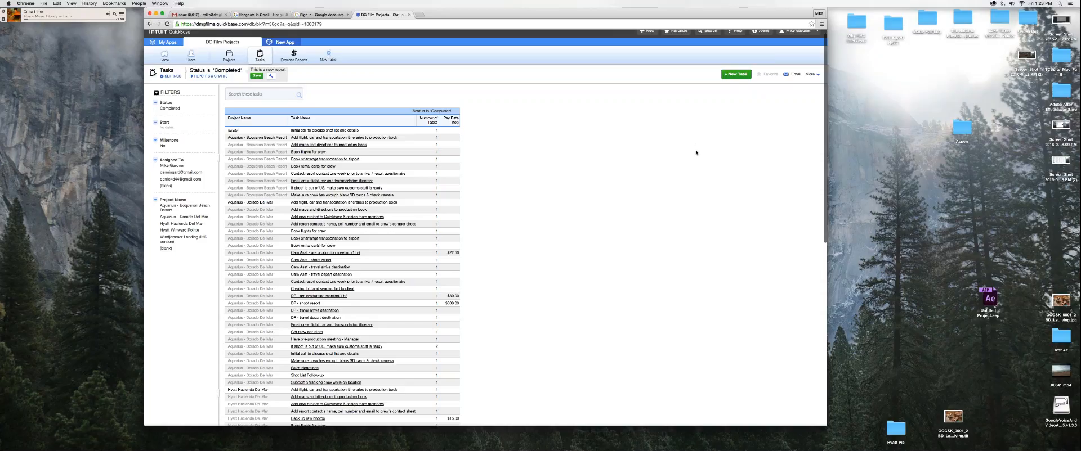
{"action": "scroll", "coordinate": [696, 152], "scroll_direction": "down", "scroll_amount": 3}
{"action": "scroll", "coordinate": [695, 152], "scroll_direction": "down", "scroll_amount": 4}
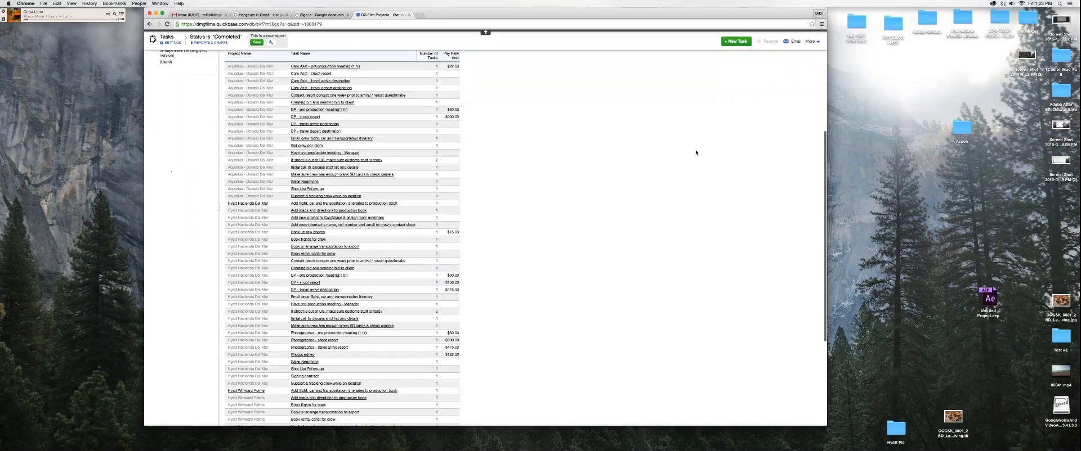
{"action": "scroll", "coordinate": [695, 152], "scroll_direction": "down", "scroll_amount": 4}
{"action": "scroll", "coordinate": [695, 152], "scroll_direction": "down", "scroll_amount": 2}
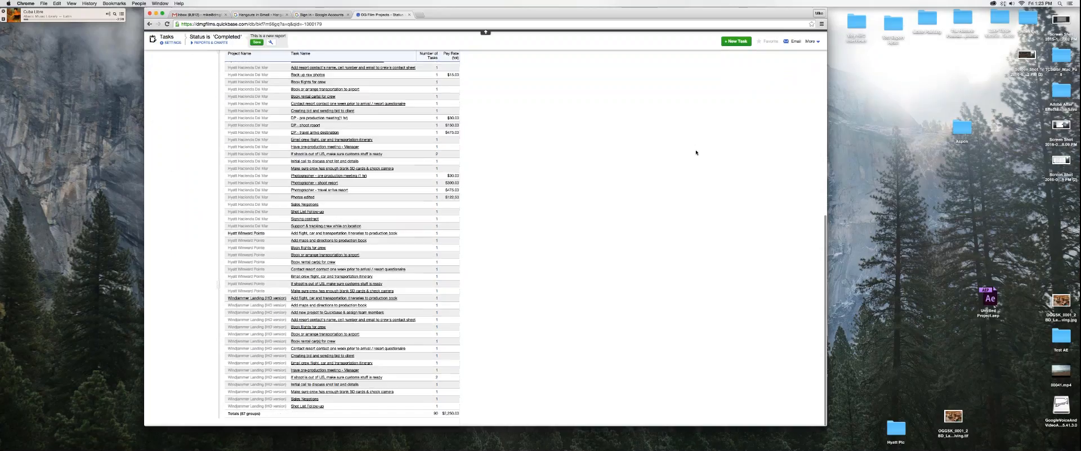
{"action": "scroll", "coordinate": [696, 152], "scroll_direction": "up", "scroll_amount": 3}
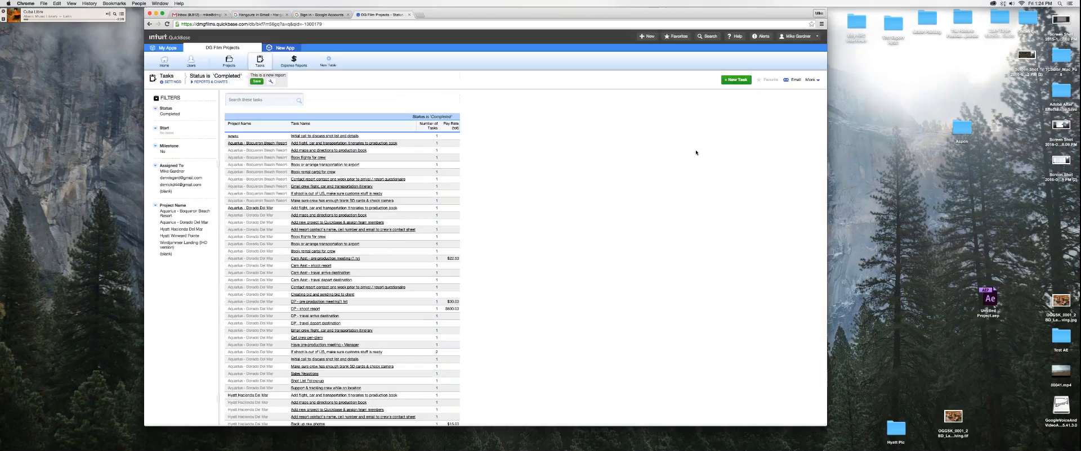
{"action": "scroll", "coordinate": [696, 152], "scroll_direction": "down", "scroll_amount": 3}
{"action": "scroll", "coordinate": [696, 152], "scroll_direction": "down", "scroll_amount": 15}
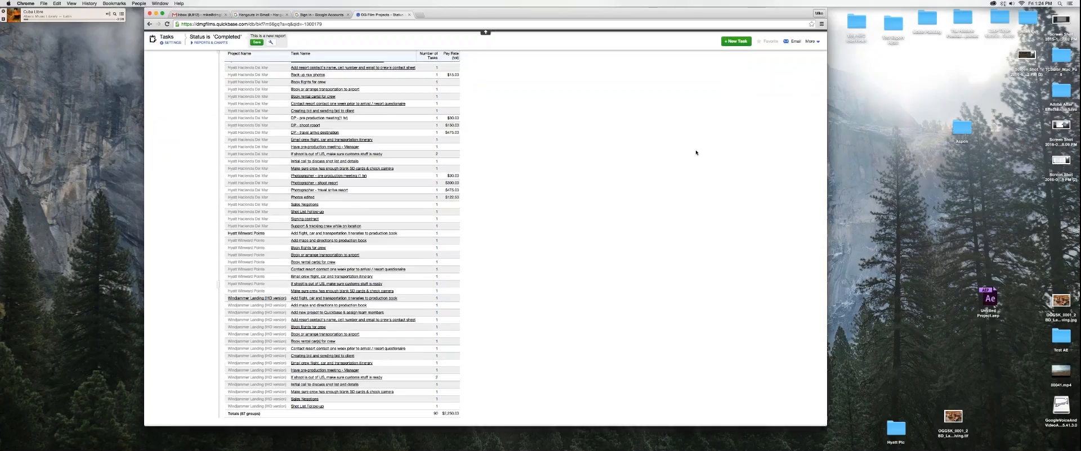
{"action": "scroll", "coordinate": [697, 152], "scroll_direction": "up", "scroll_amount": 3}
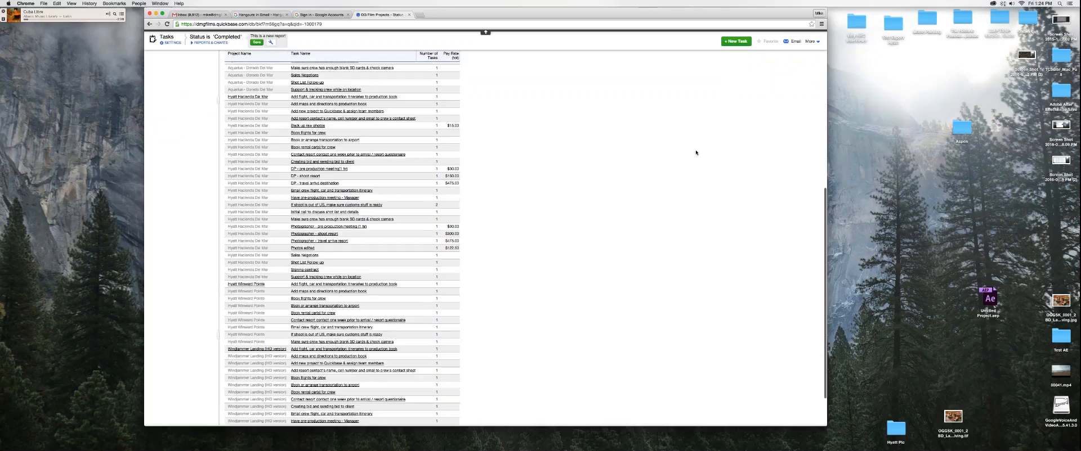
{"action": "scroll", "coordinate": [696, 152], "scroll_direction": "up", "scroll_amount": 15}
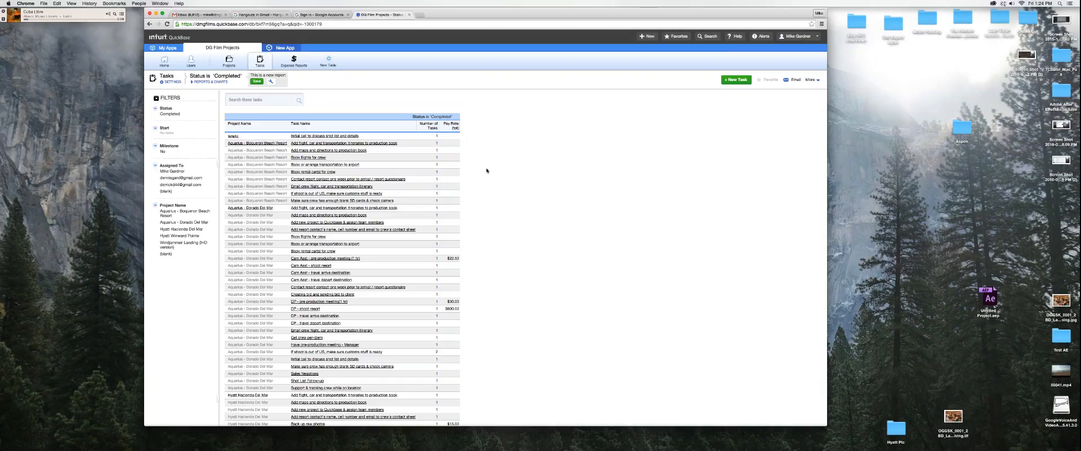
- Reopen the unsaved report's settings and add a second filter condition based on the Assigned To field
{"action": "left_click", "coordinate": [270, 83]}
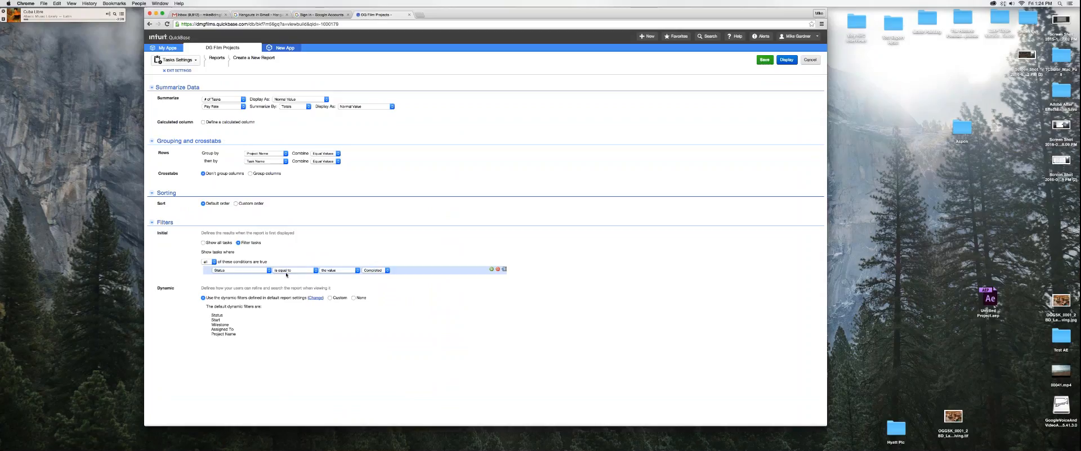
{"action": "left_click", "coordinate": [491, 269]}
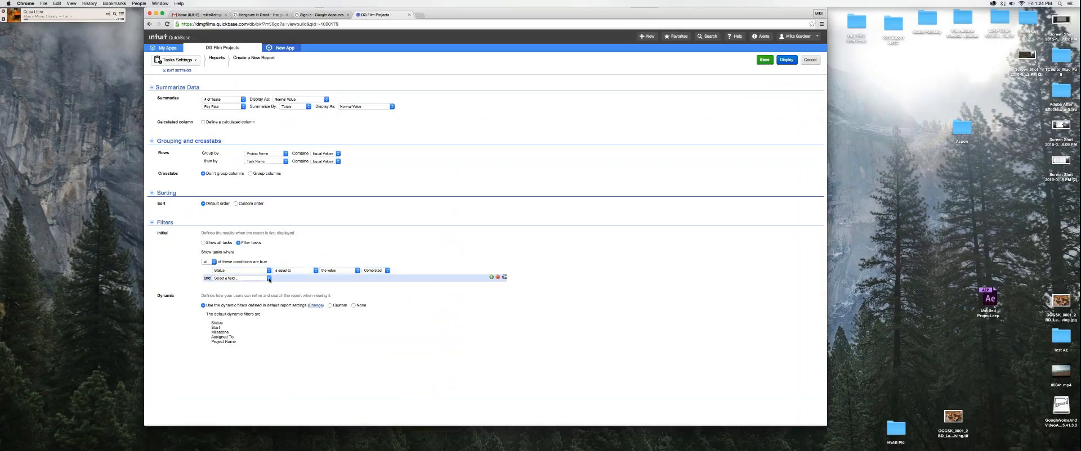
{"action": "left_click", "coordinate": [269, 278]}
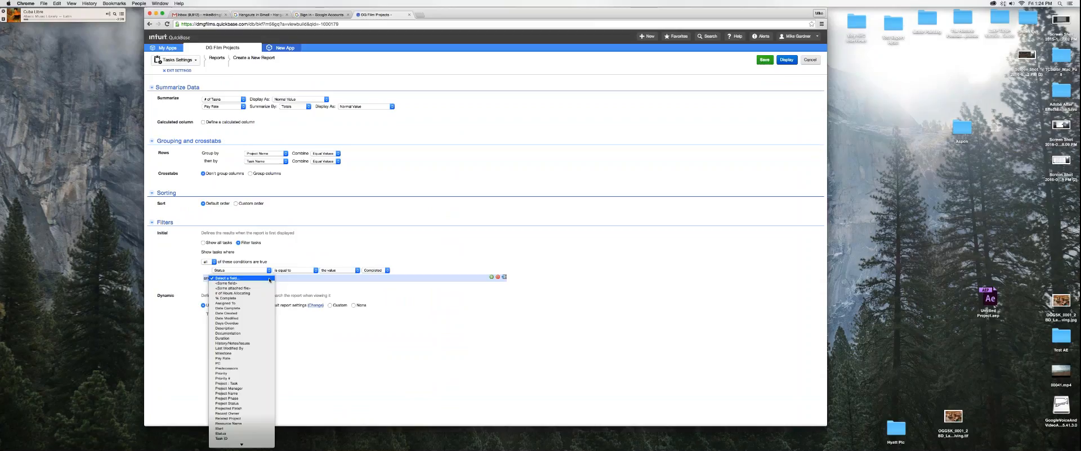
{"action": "left_click", "coordinate": [254, 308]}
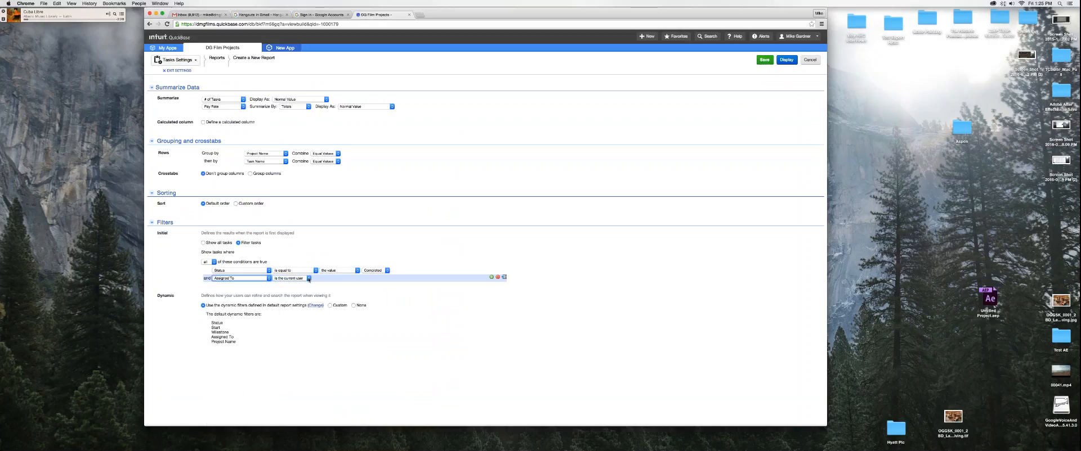
- Set the Assigned To condition to is equal to, the user, and select the crew member's e-mail account
{"action": "left_click", "coordinate": [309, 279]}
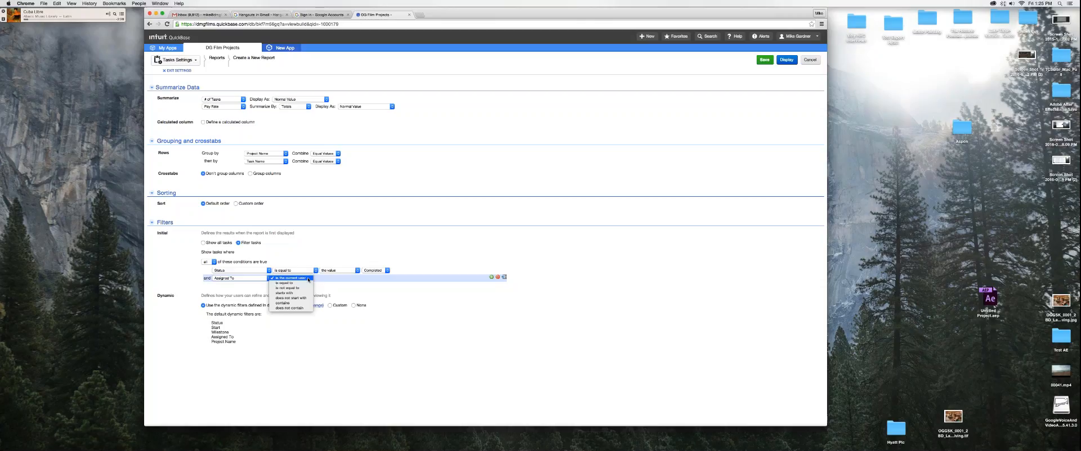
{"action": "left_click", "coordinate": [309, 279]}
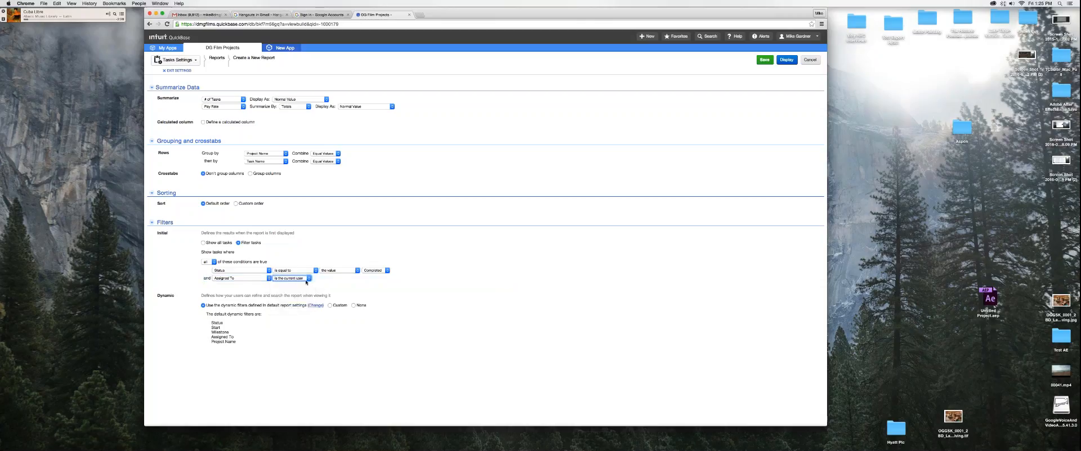
{"action": "left_click", "coordinate": [309, 279]}
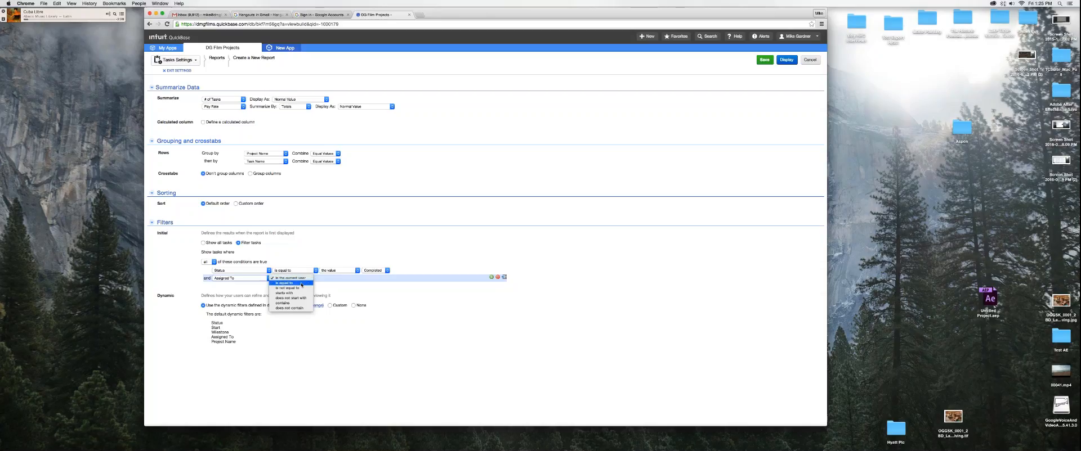
{"action": "left_click", "coordinate": [301, 285]}
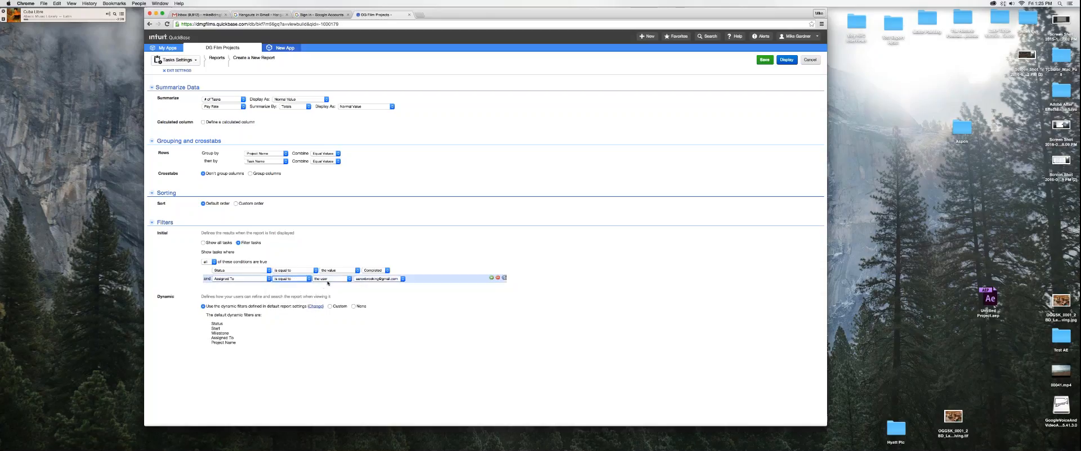
{"action": "left_click", "coordinate": [349, 280]}
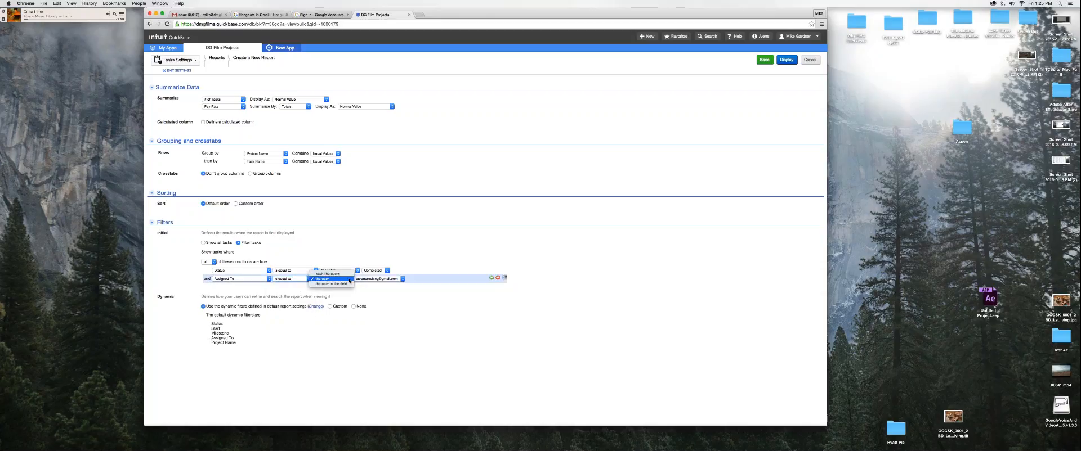
{"action": "left_click", "coordinate": [331, 278]}
{"action": "left_click", "coordinate": [401, 279]}
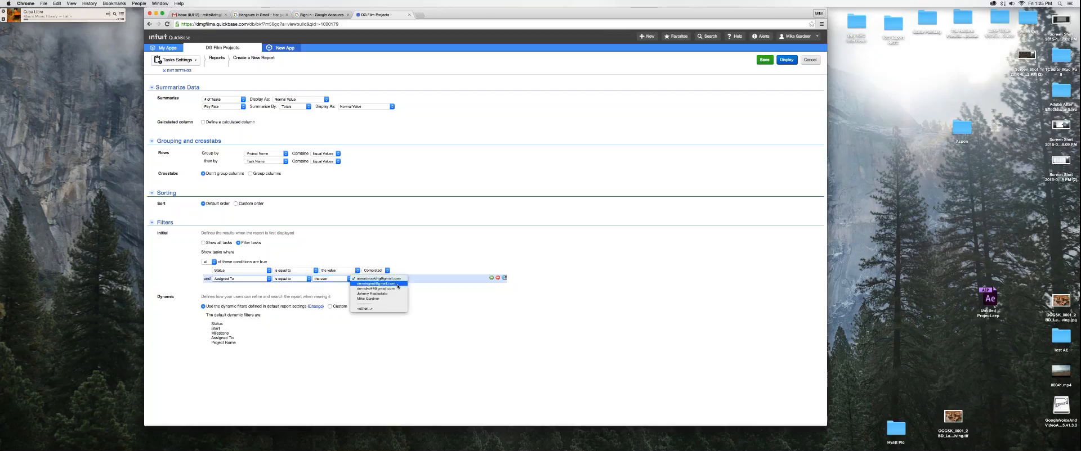
{"action": "left_click", "coordinate": [398, 286]}
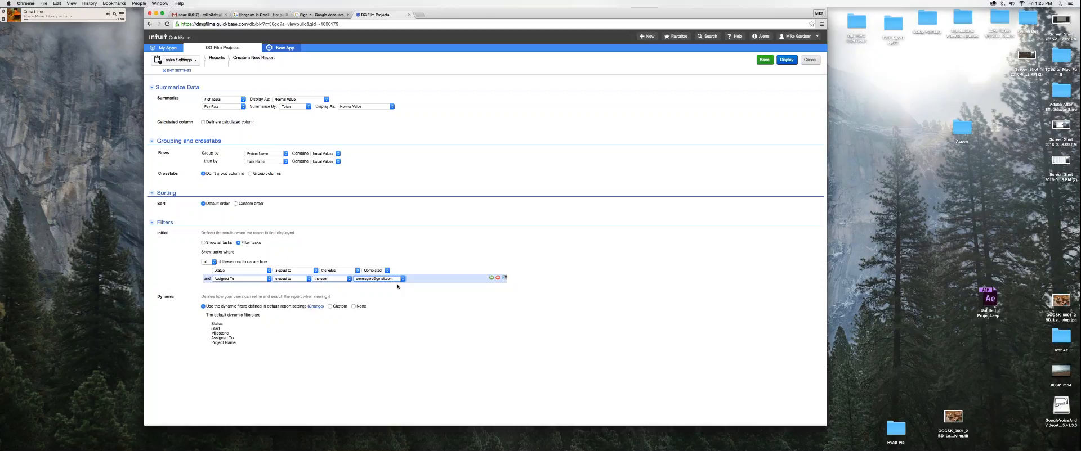
- Display the report and save it as a Personal report, named with the crew member's first name followed by "pay rate summary"
{"action": "left_click", "coordinate": [788, 62]}
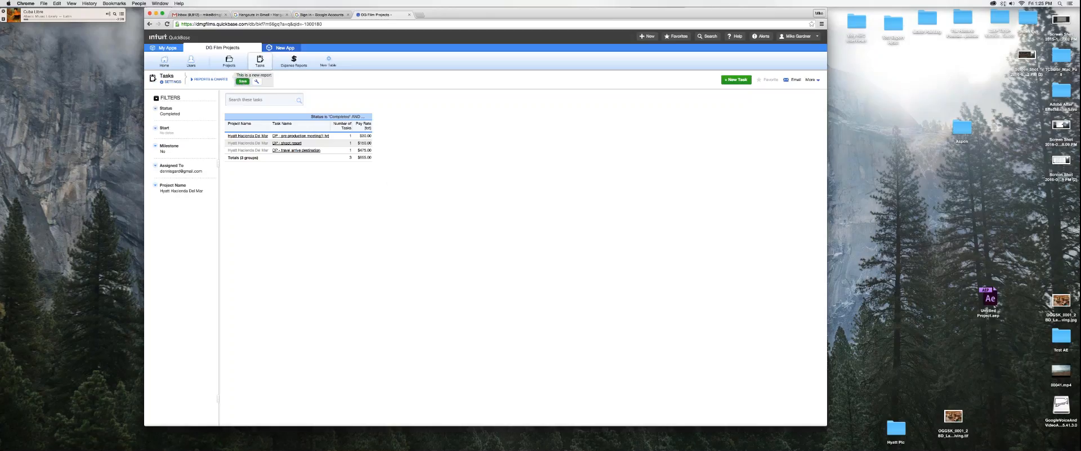
{"action": "left_click", "coordinate": [243, 81]}
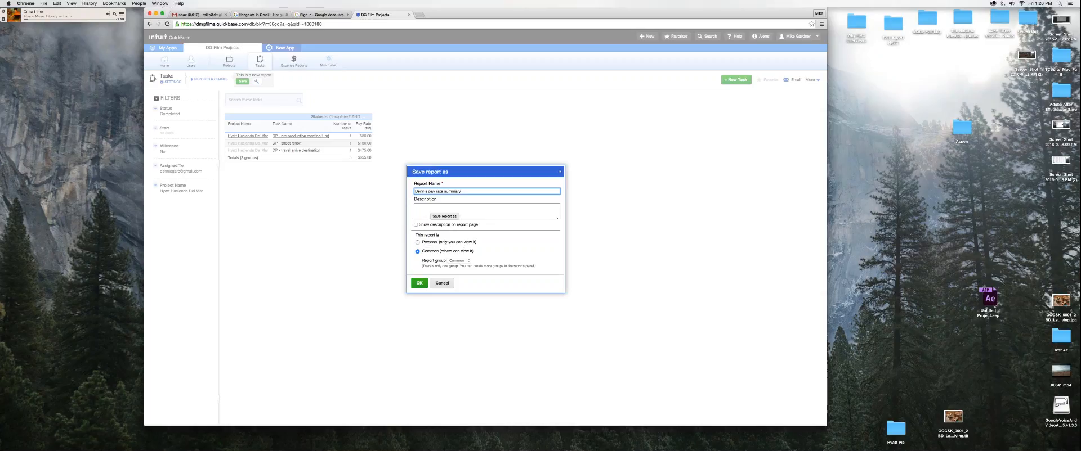
{"action": "left_click", "coordinate": [417, 243]}
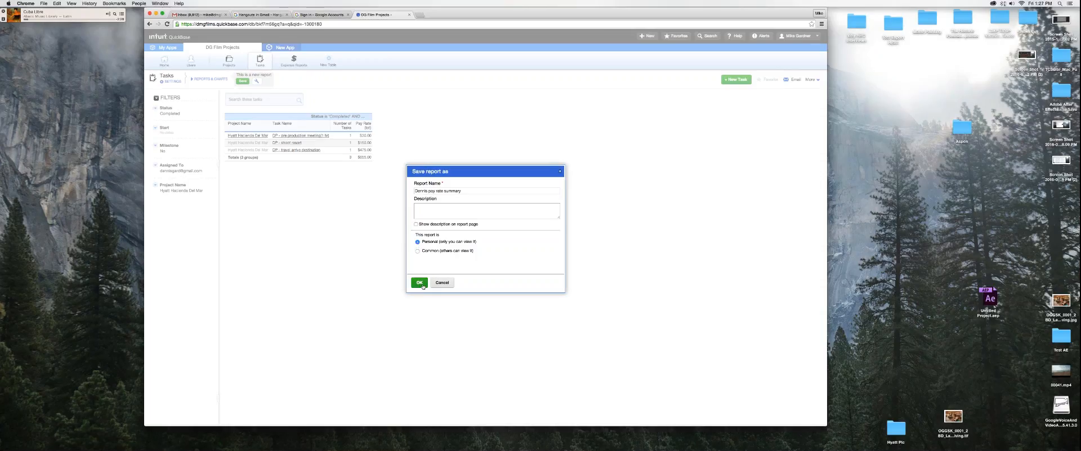
{"action": "left_click", "coordinate": [419, 283]}
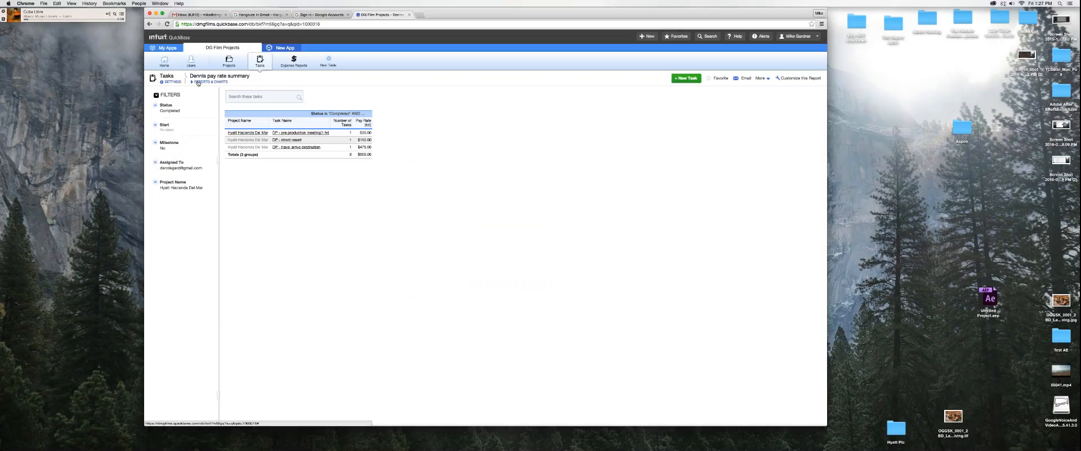
- Visit the app's Home dashboard and the Tasks home page, and return to the Home dashboard
{"action": "left_click", "coordinate": [164, 64]}
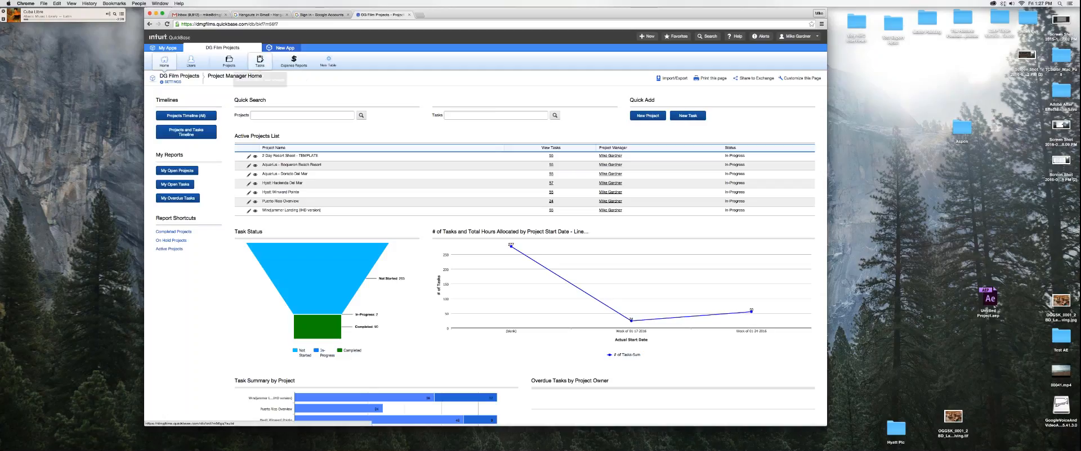
{"action": "left_click", "coordinate": [259, 61]}
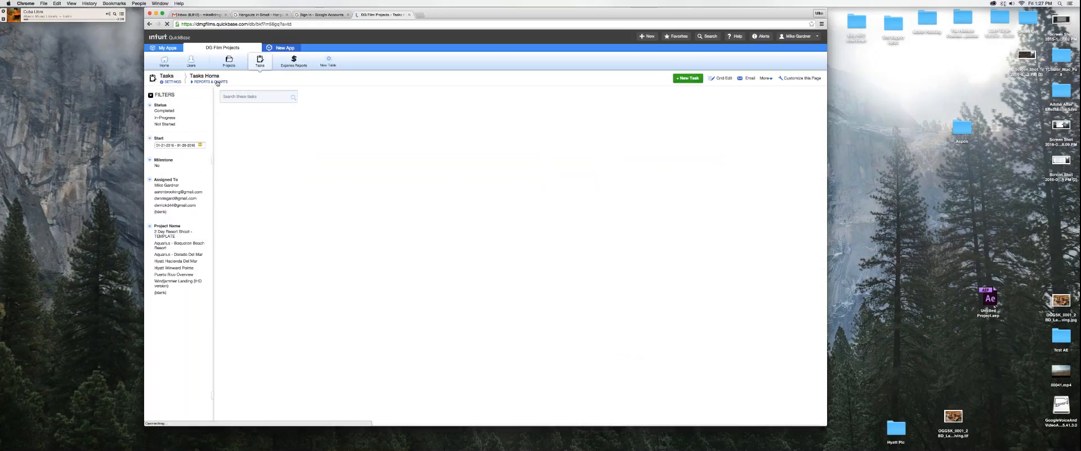
{"action": "left_click", "coordinate": [163, 62]}
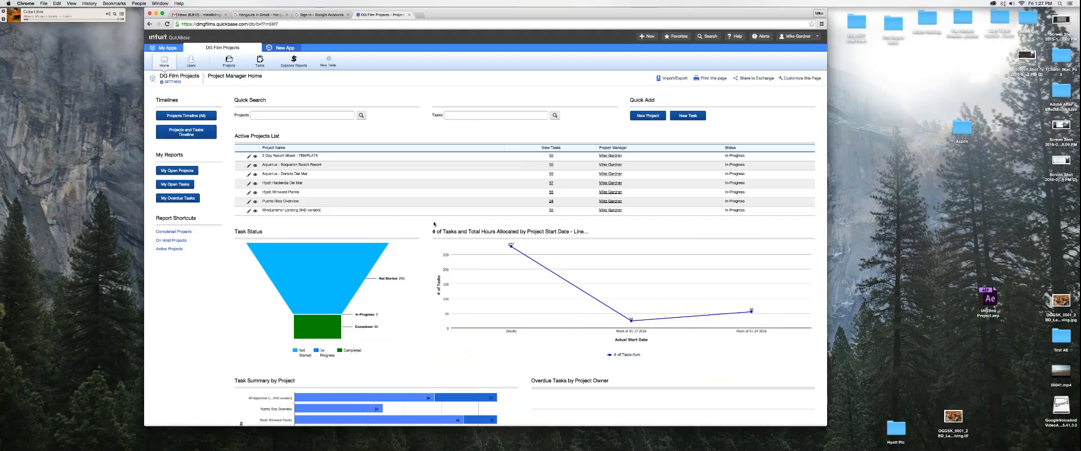
- Customize the Project Manager Home page and add a report or chart widget between the Active Projects List and Task Status
{"action": "left_click", "coordinate": [800, 78]}
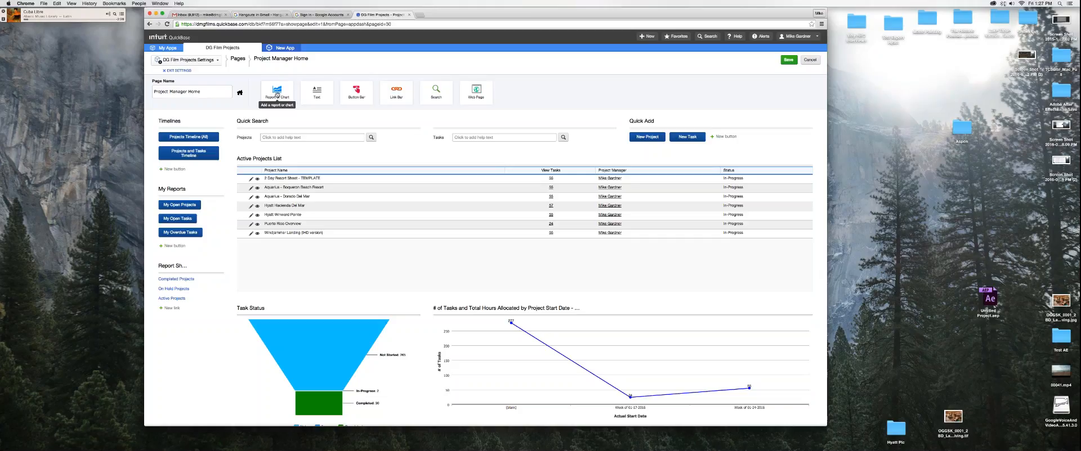
{"action": "left_click_drag", "start_coordinate": [277, 97], "coordinate": [297, 306]}
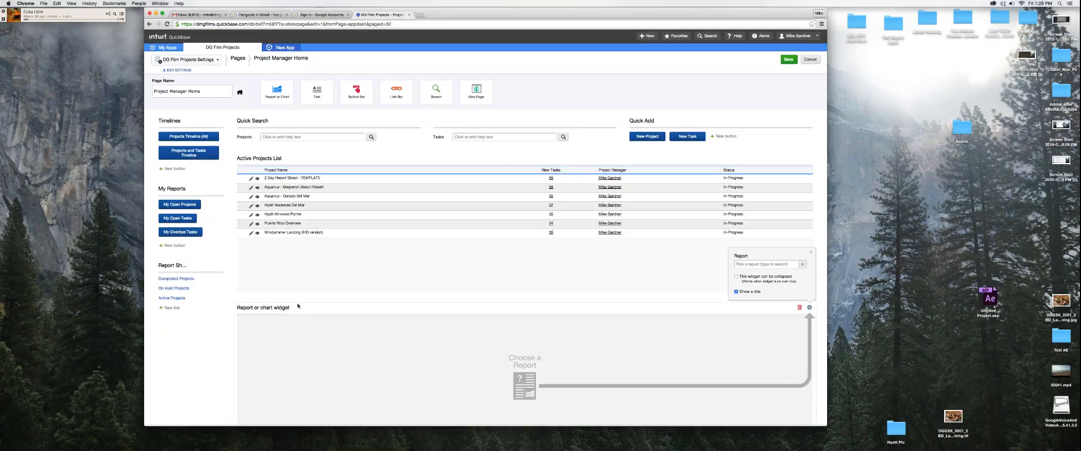
{"action": "scroll", "coordinate": [297, 307], "scroll_direction": "down", "scroll_amount": 2}
{"action": "scroll", "coordinate": [298, 306], "scroll_direction": "down", "scroll_amount": 1}
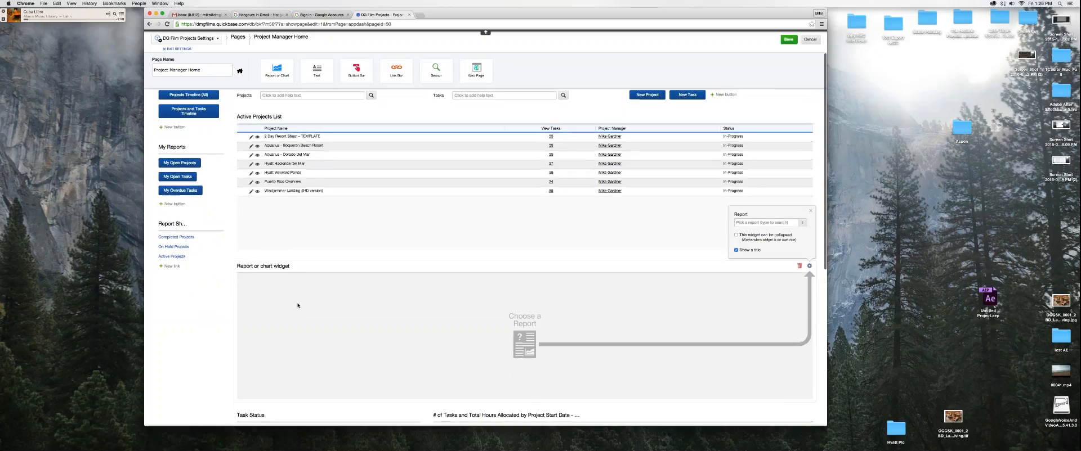
- Set the new home page widget to show the My Tasks report from the Tasks table
{"action": "left_click", "coordinate": [803, 223]}
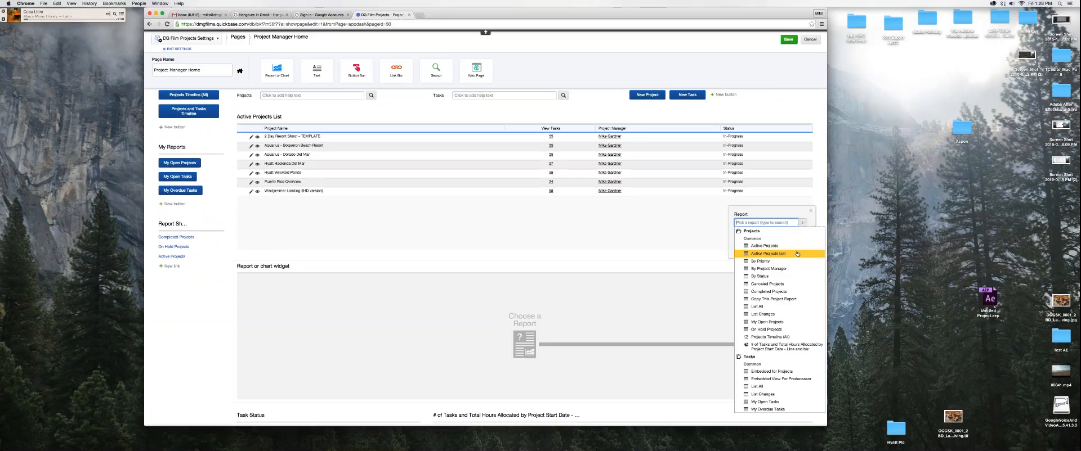
{"action": "scroll", "coordinate": [797, 253], "scroll_direction": "down", "scroll_amount": 5}
{"action": "scroll", "coordinate": [797, 254], "scroll_direction": "down", "scroll_amount": 1}
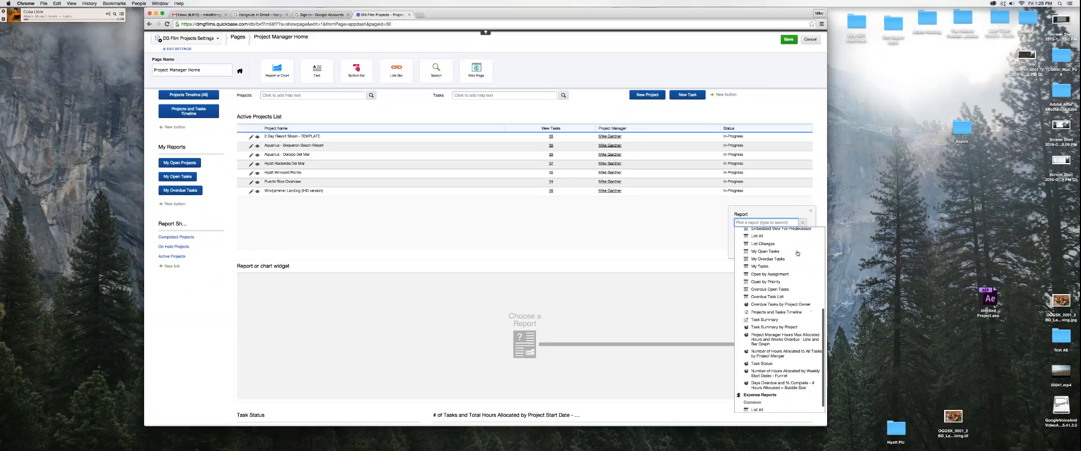
{"action": "scroll", "coordinate": [797, 253], "scroll_direction": "down", "scroll_amount": 2}
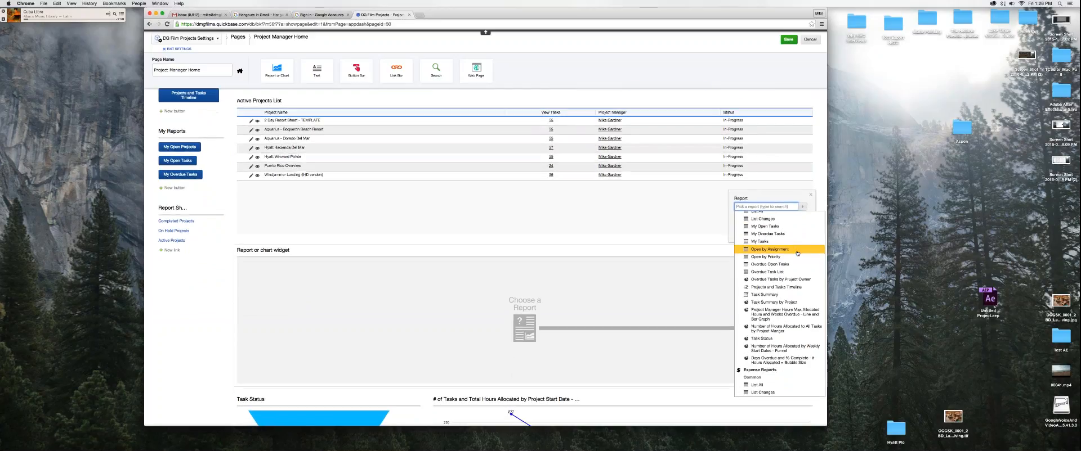
{"action": "scroll", "coordinate": [797, 253], "scroll_direction": "up", "scroll_amount": 3}
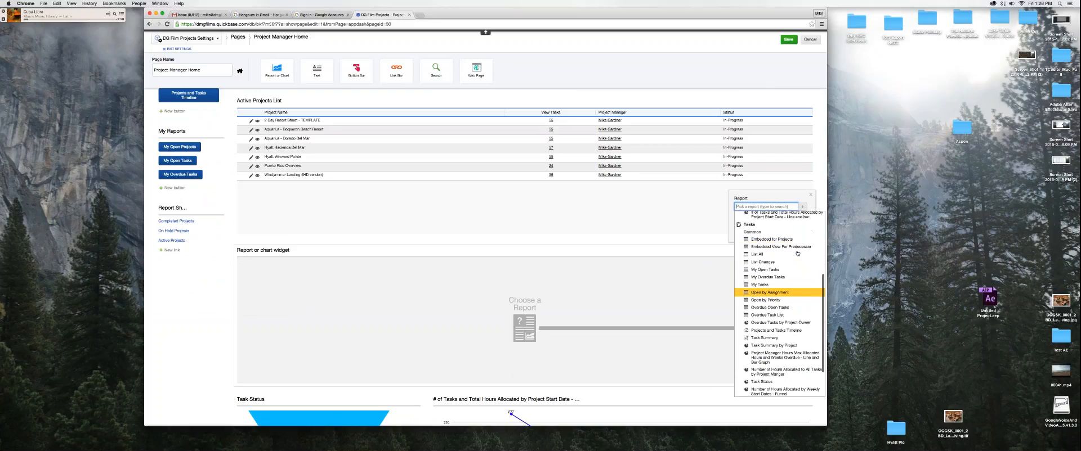
{"action": "scroll", "coordinate": [797, 253], "scroll_direction": "up", "scroll_amount": 3}
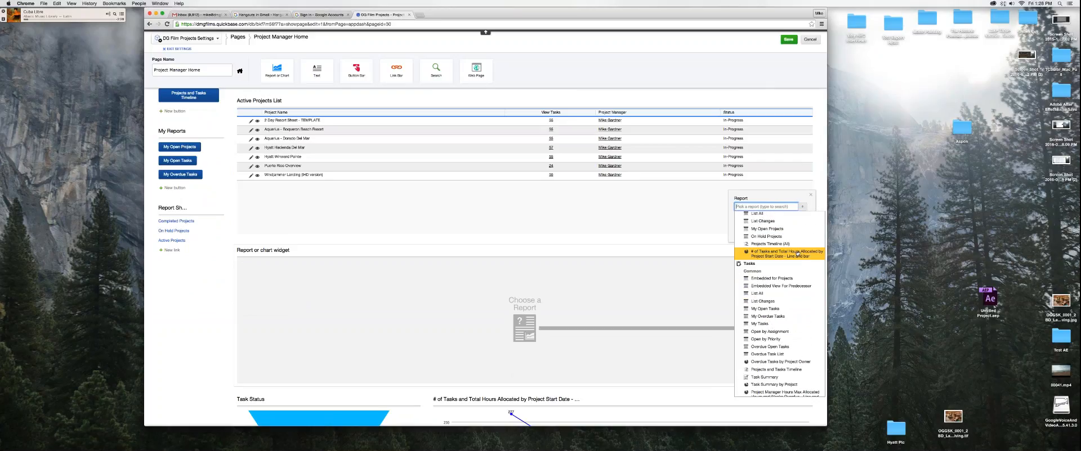
{"action": "scroll", "coordinate": [797, 253], "scroll_direction": "up", "scroll_amount": 2}
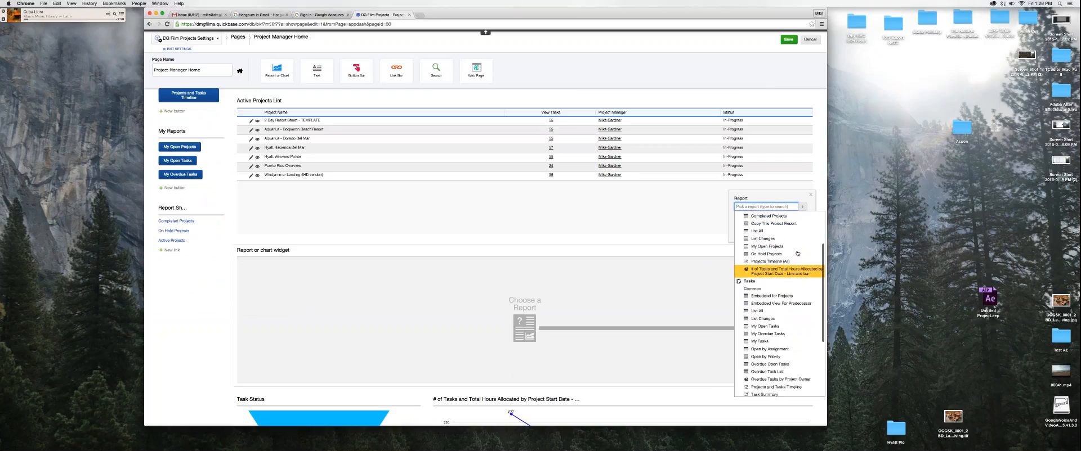
{"action": "scroll", "coordinate": [797, 253], "scroll_direction": "down", "scroll_amount": 3}
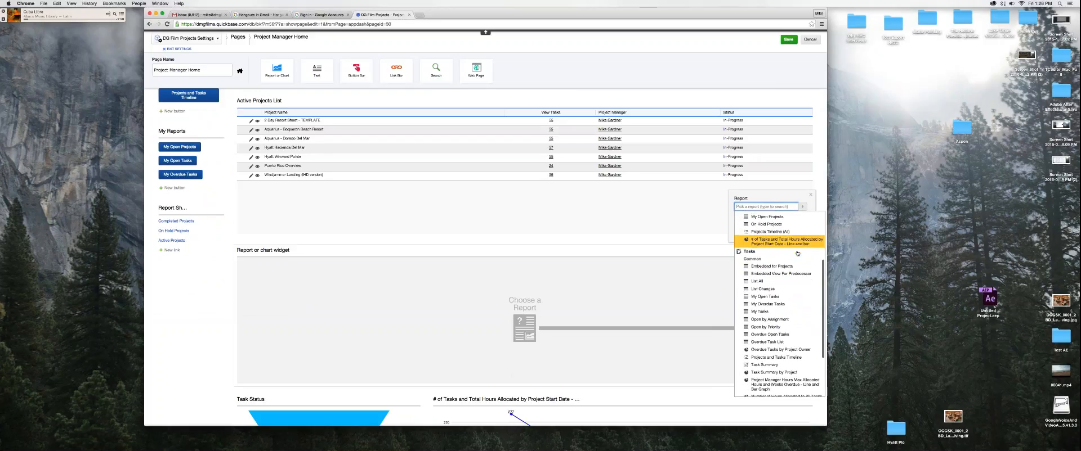
{"action": "scroll", "coordinate": [797, 253], "scroll_direction": "down", "scroll_amount": 3}
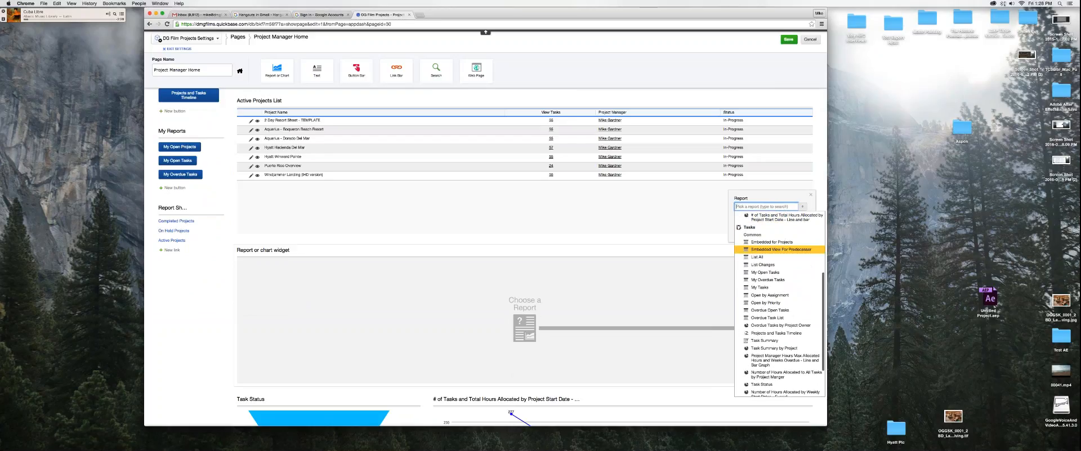
{"action": "scroll", "coordinate": [761, 265], "scroll_direction": "down", "scroll_amount": 1}
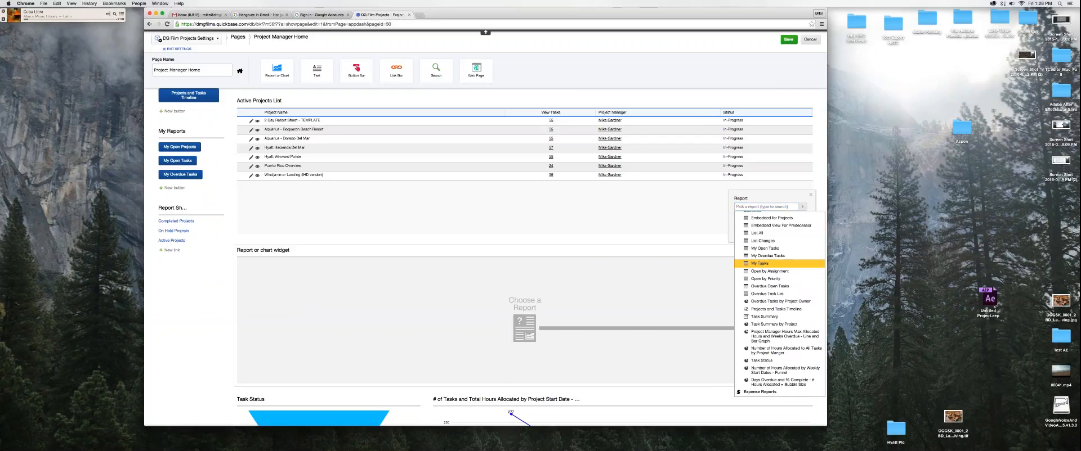
{"action": "left_click", "coordinate": [760, 264]}
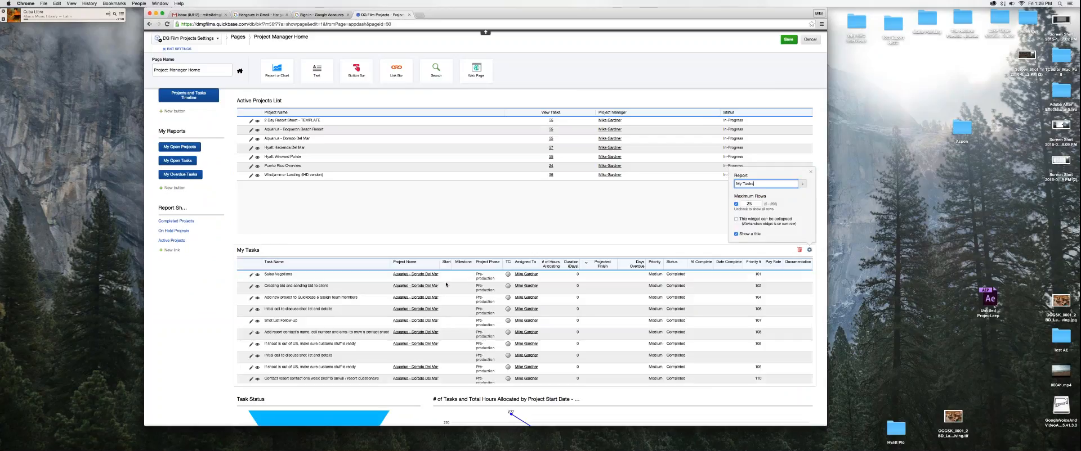
- Review the My Tasks widget, close its settings, and leave the page editor without saving the changes
{"action": "scroll", "coordinate": [446, 284], "scroll_direction": "down", "scroll_amount": 1}
{"action": "scroll", "coordinate": [446, 284], "scroll_direction": "down", "scroll_amount": 3}
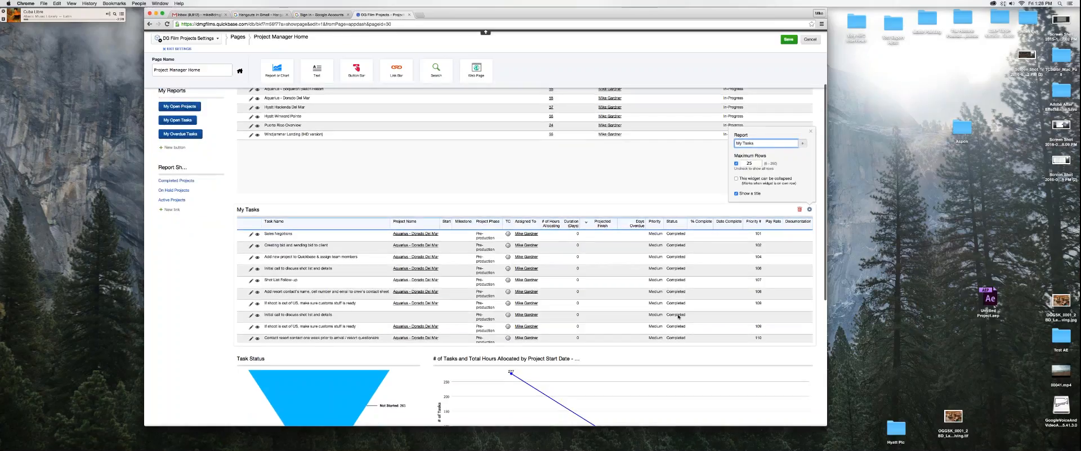
{"action": "scroll", "coordinate": [678, 316], "scroll_direction": "down", "scroll_amount": 1}
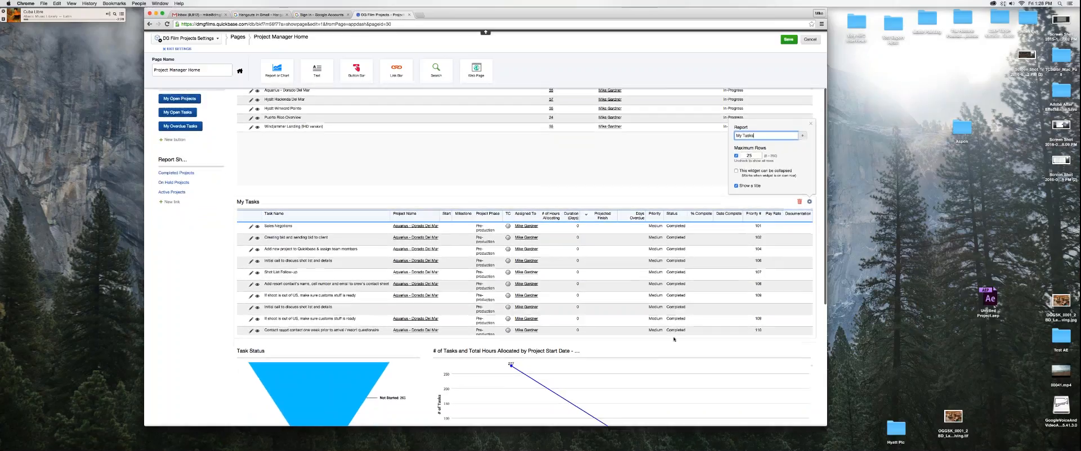
{"action": "scroll", "coordinate": [675, 253], "scroll_direction": "down", "scroll_amount": 1}
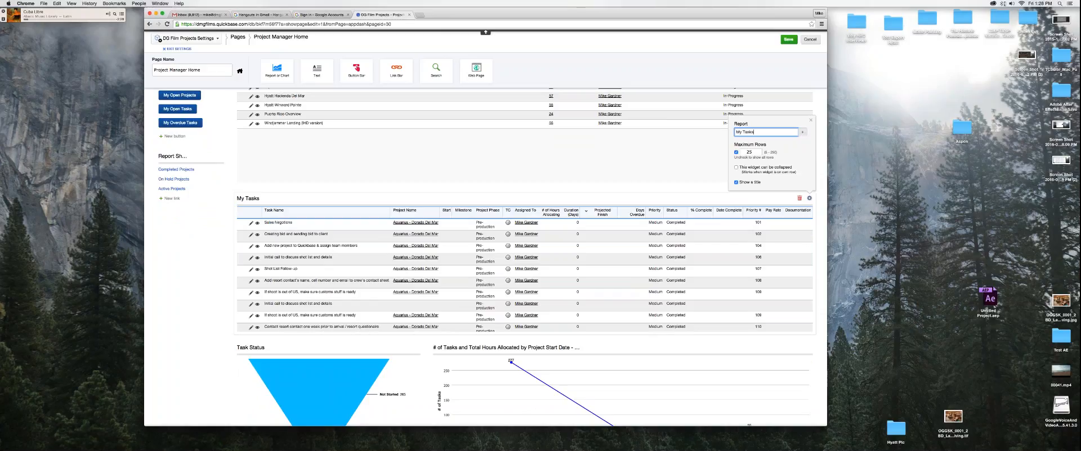
{"action": "left_click", "coordinate": [811, 121]}
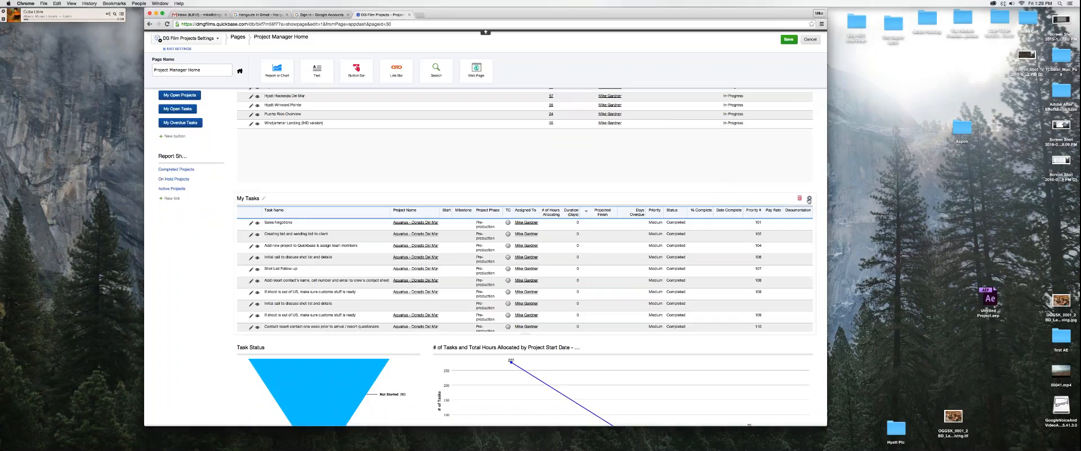
{"action": "left_click", "coordinate": [811, 42]}
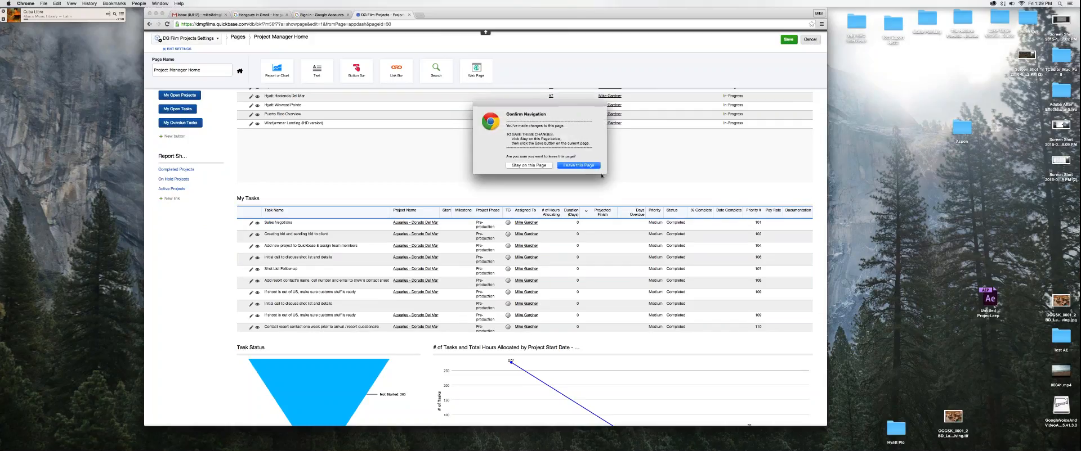
{"action": "left_click", "coordinate": [581, 166]}
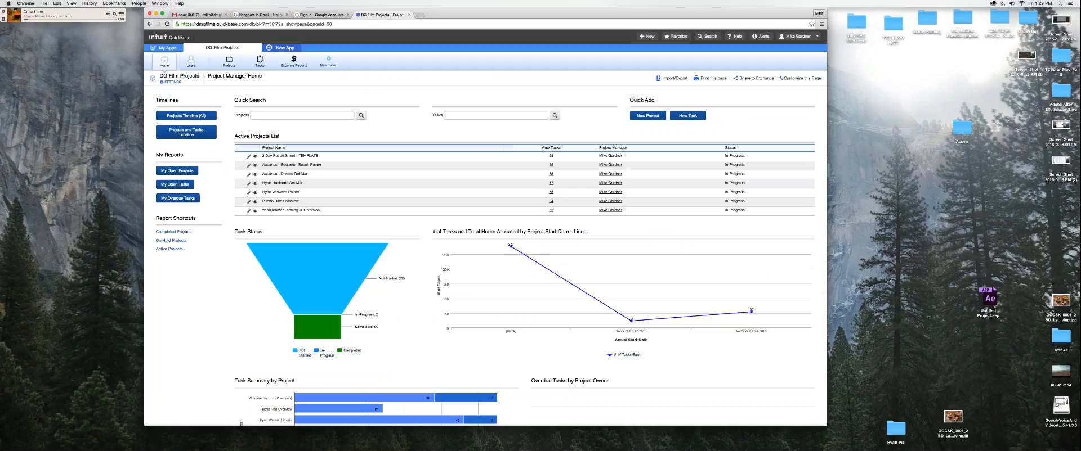
- Alternate between the Tasks home page and the Home dashboard to compare them, returning to the dashboard
{"action": "left_click", "coordinate": [261, 67]}
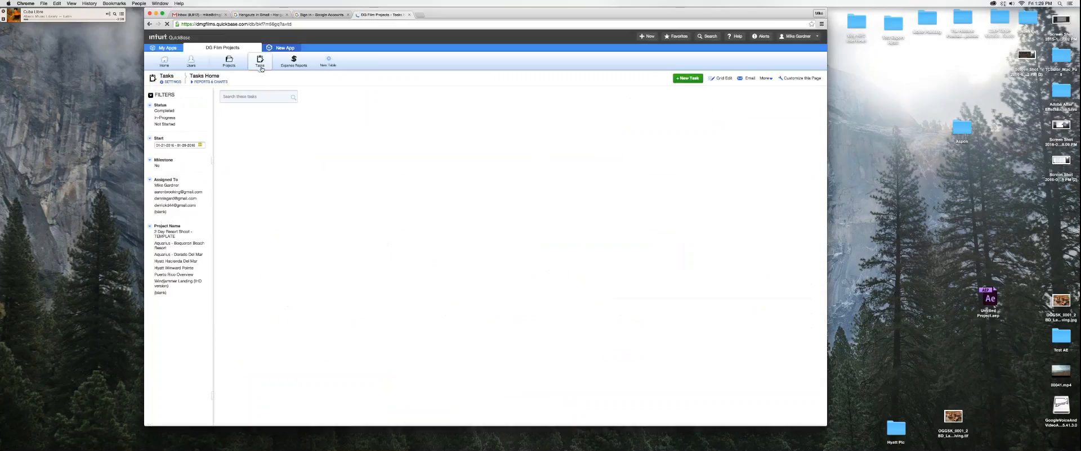
{"action": "left_click", "coordinate": [167, 66]}
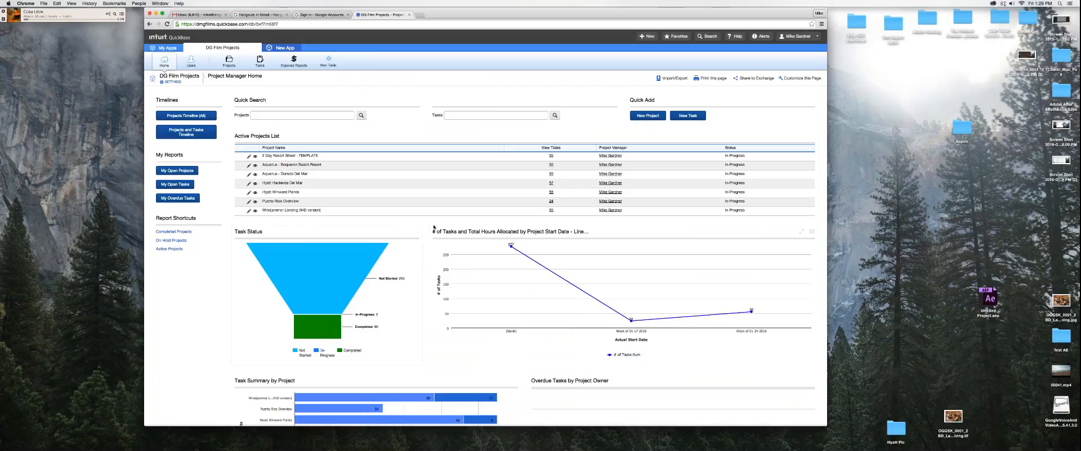
{"action": "left_click", "coordinate": [260, 63]}
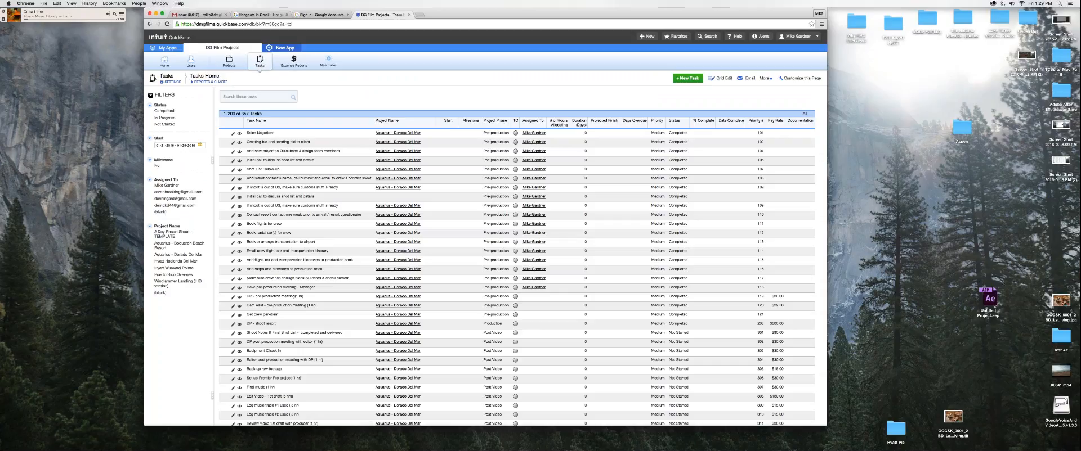
{"action": "left_click", "coordinate": [165, 62]}
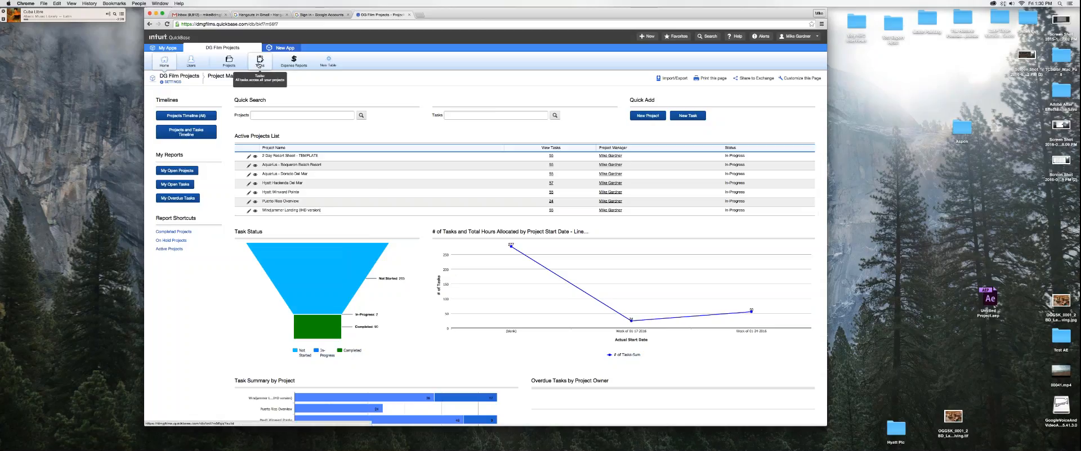
- Open the Tasks table's reports and charts and create a new report of the Table type
{"action": "left_click", "coordinate": [260, 65]}
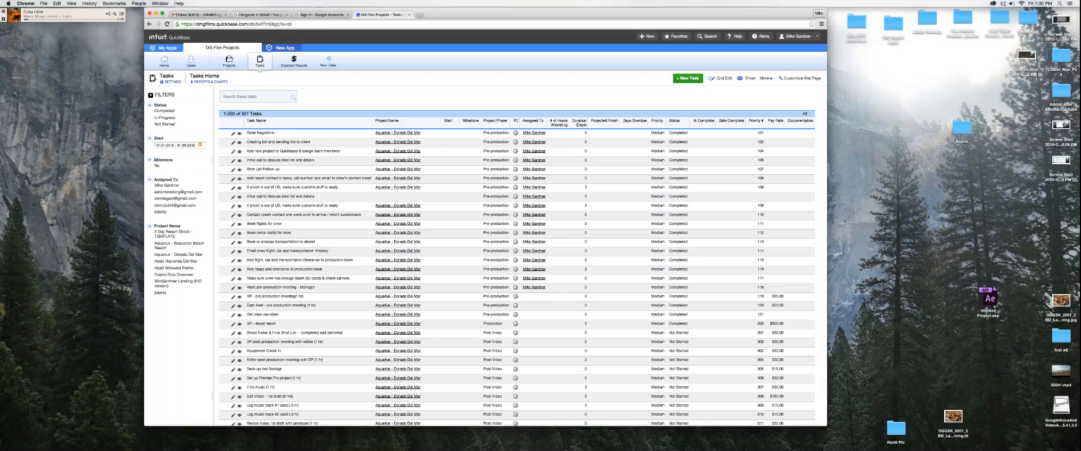
{"action": "left_click", "coordinate": [215, 83]}
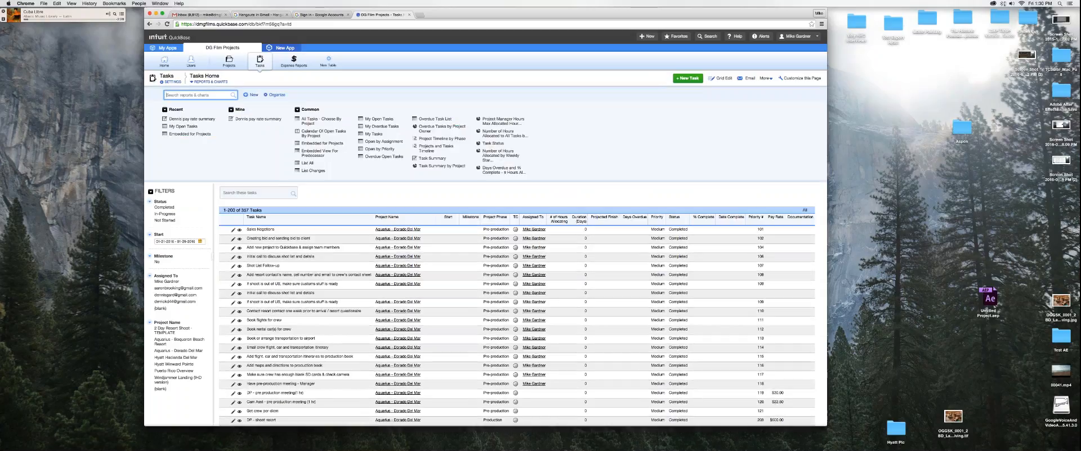
{"action": "left_click", "coordinate": [247, 96]}
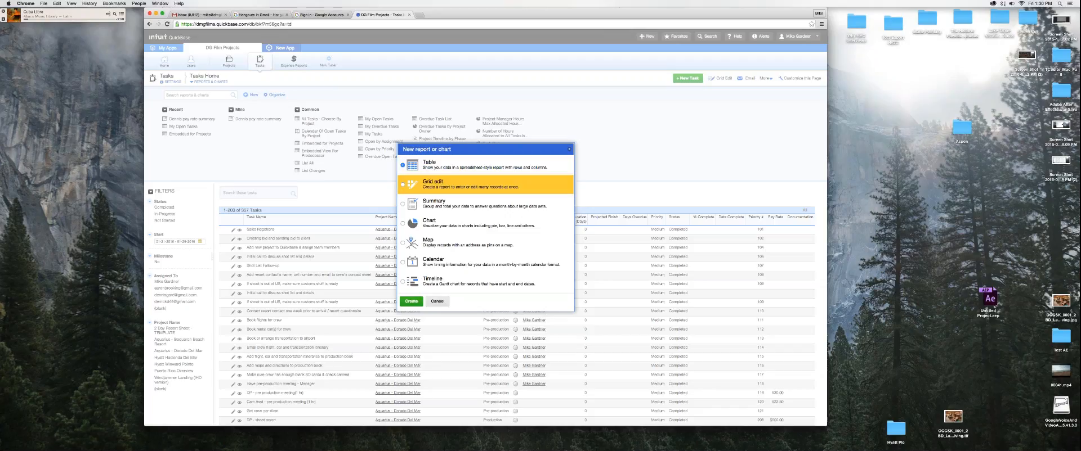
{"action": "left_click", "coordinate": [412, 301]}
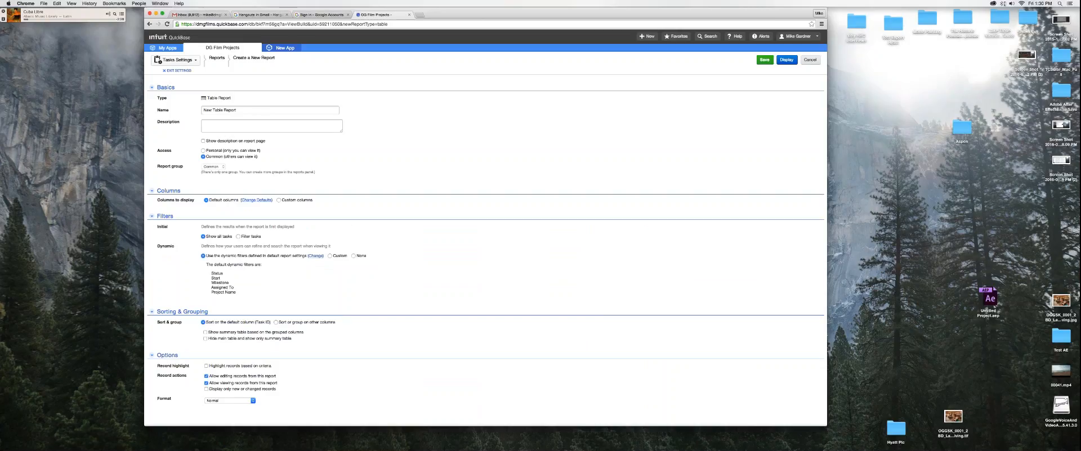
- Switch the new table report from default columns to custom columns
{"action": "scroll", "coordinate": [485, 228], "scroll_direction": "down", "scroll_amount": 1}
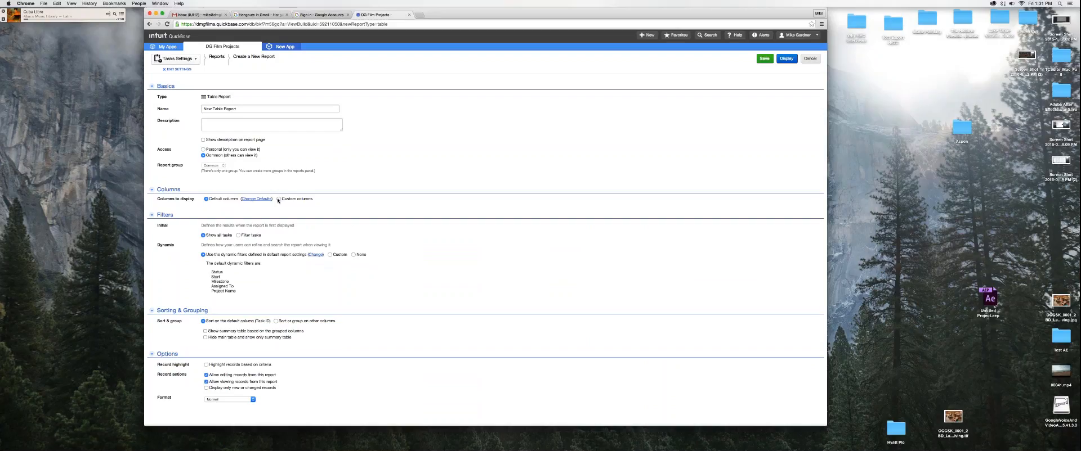
{"action": "left_click", "coordinate": [278, 200]}
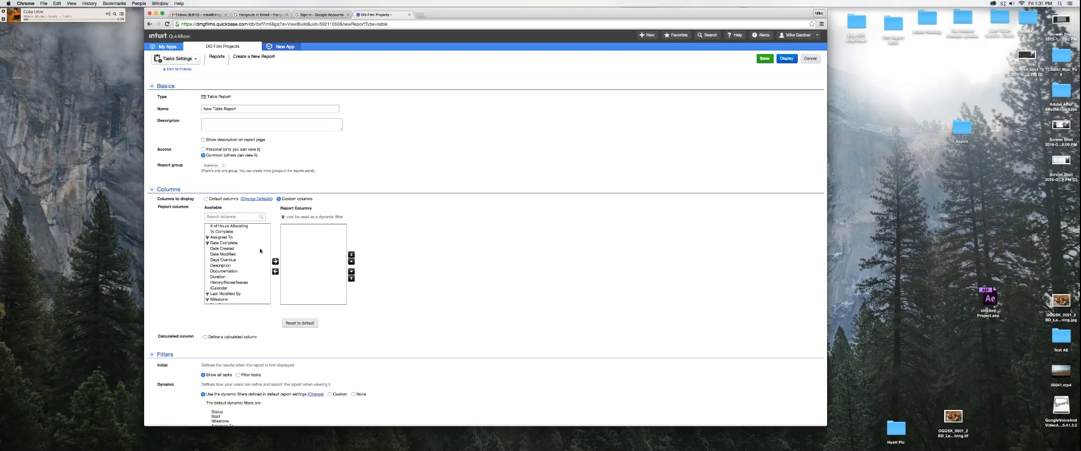
{"action": "scroll", "coordinate": [260, 251], "scroll_direction": "up", "scroll_amount": 1}
{"action": "scroll", "coordinate": [260, 251], "scroll_direction": "up", "scroll_amount": 1}
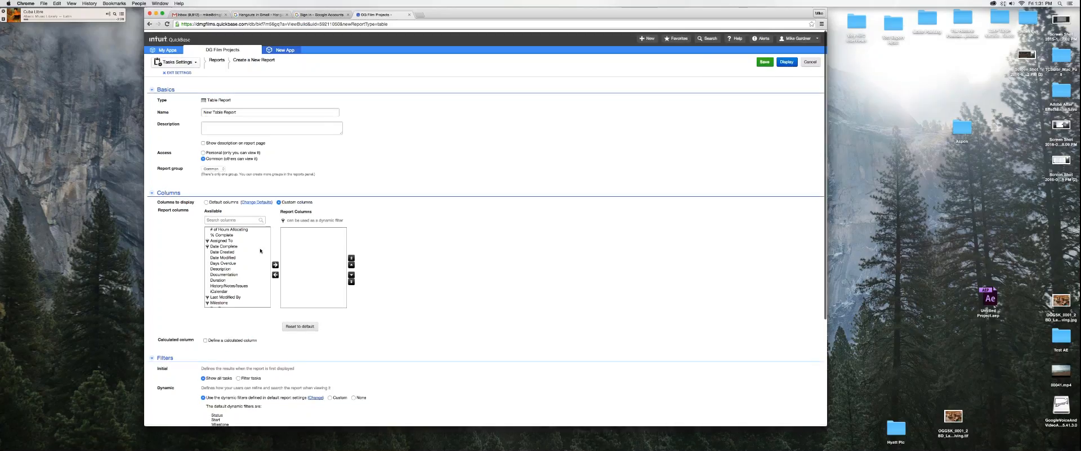
- Look through the available columns and add Project Name to the report columns
{"action": "scroll", "coordinate": [260, 252], "scroll_direction": "down", "scroll_amount": 5}
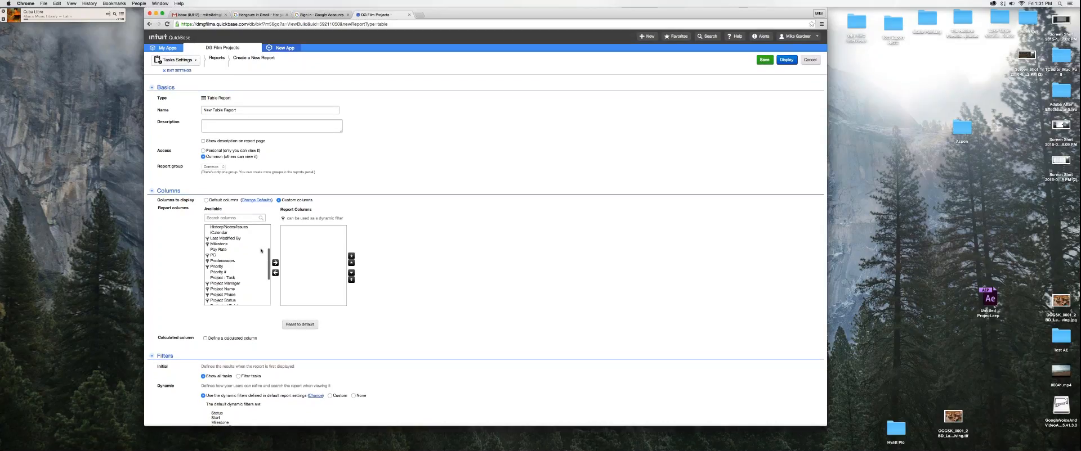
{"action": "scroll", "coordinate": [261, 251], "scroll_direction": "down", "scroll_amount": 5}
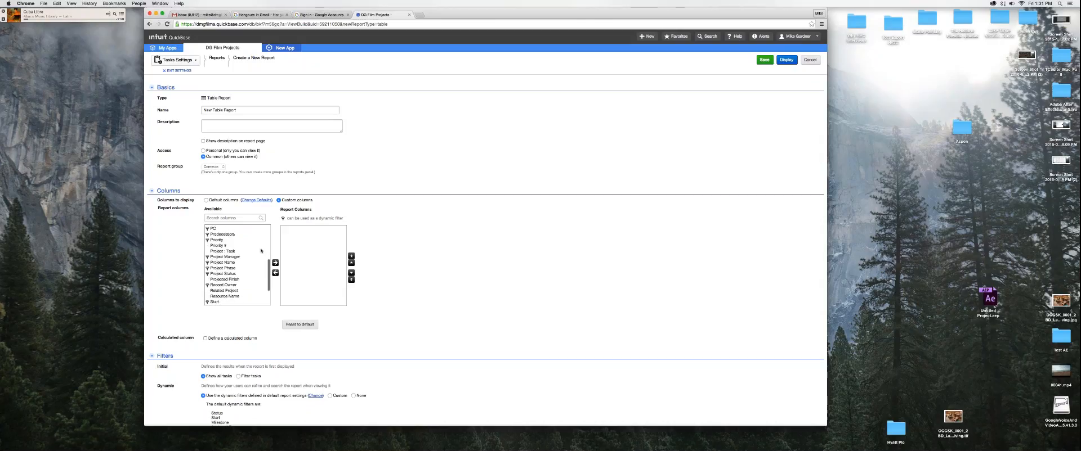
{"action": "scroll", "coordinate": [261, 251], "scroll_direction": "down", "scroll_amount": 3}
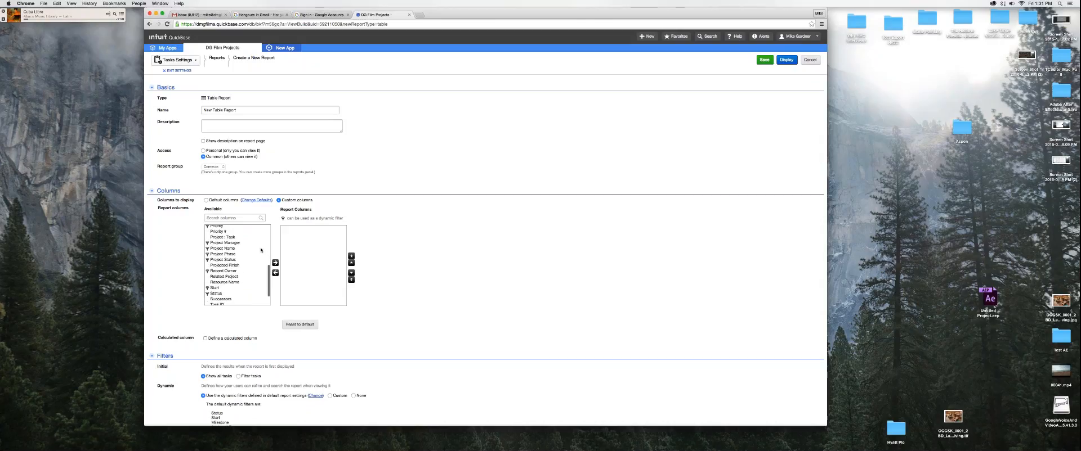
{"action": "scroll", "coordinate": [260, 250], "scroll_direction": "up", "scroll_amount": 4}
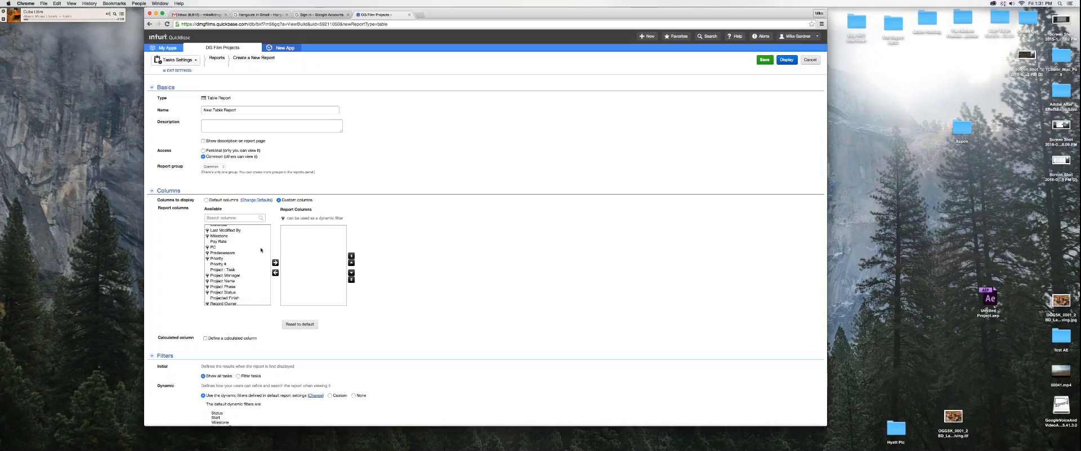
{"action": "scroll", "coordinate": [260, 250], "scroll_direction": "down", "scroll_amount": 3}
{"action": "scroll", "coordinate": [261, 250], "scroll_direction": "up", "scroll_amount": 3}
{"action": "left_click", "coordinate": [237, 219]}
{"action": "scroll", "coordinate": [238, 268], "scroll_direction": "down", "scroll_amount": 1}
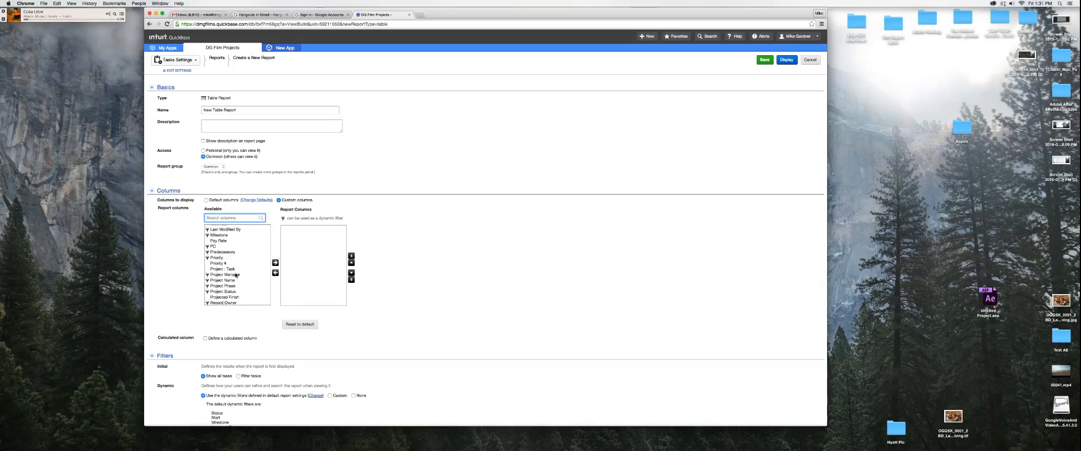
{"action": "left_click", "coordinate": [233, 281]}
{"action": "left_click", "coordinate": [275, 263]}
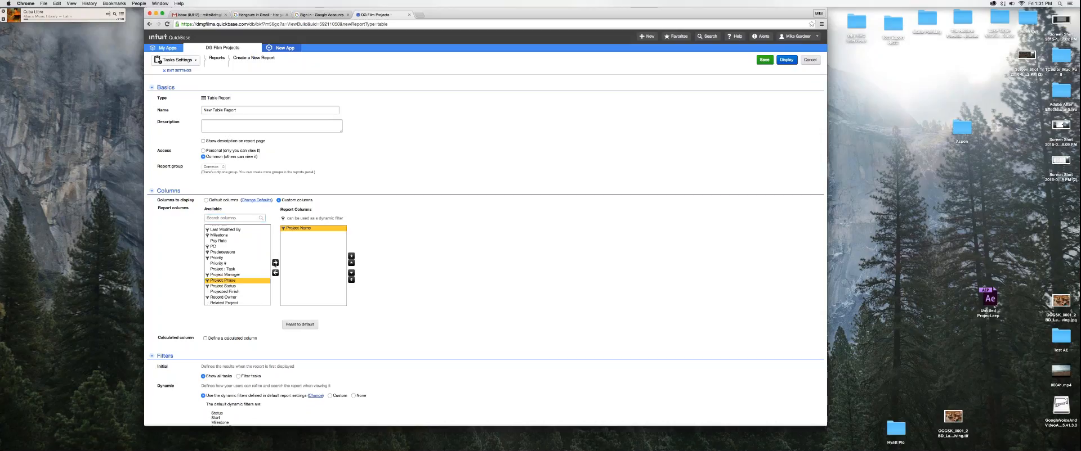
- Add the Project Status and Pay Rate columns to the report
{"action": "left_click", "coordinate": [234, 287]}
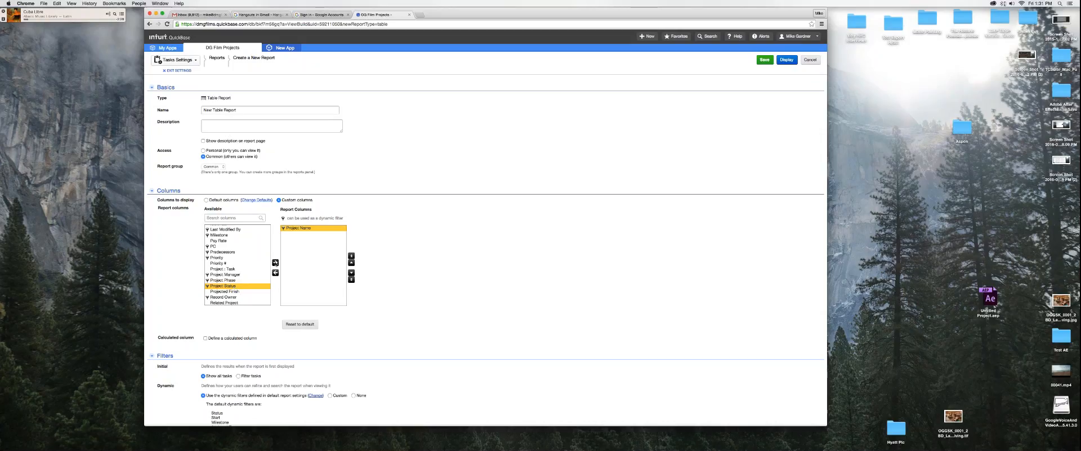
{"action": "left_click", "coordinate": [276, 263]}
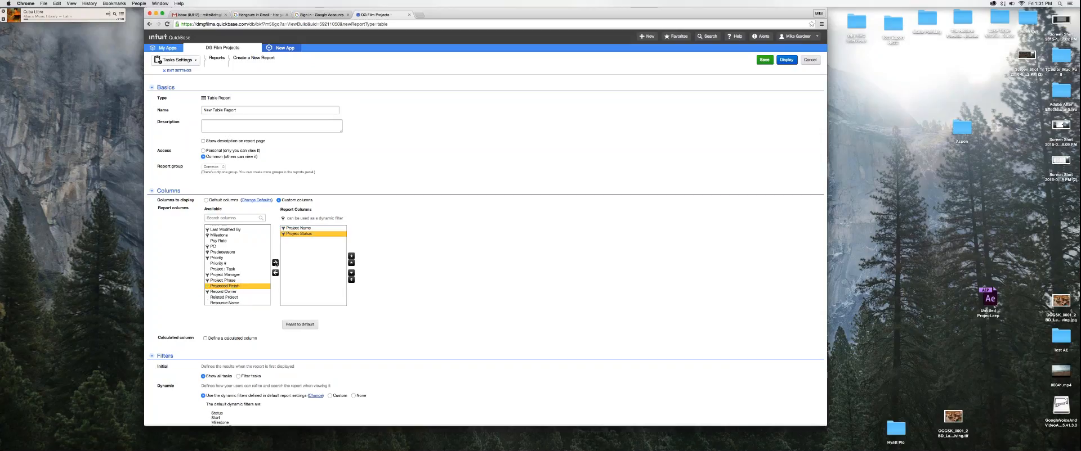
{"action": "left_click", "coordinate": [224, 241]}
{"action": "left_click", "coordinate": [275, 263]}
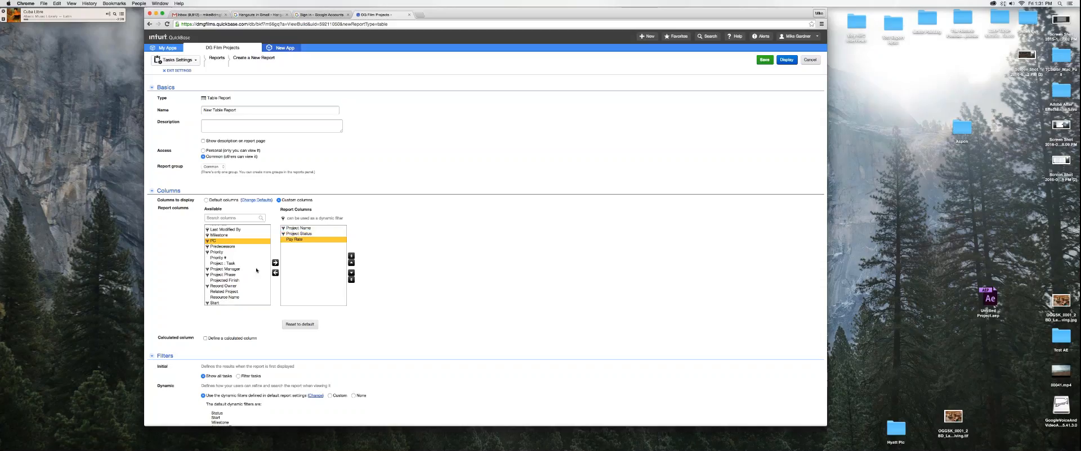
- Add the Task Name column to the report columns
{"action": "scroll", "coordinate": [256, 271], "scroll_direction": "down", "scroll_amount": 3}
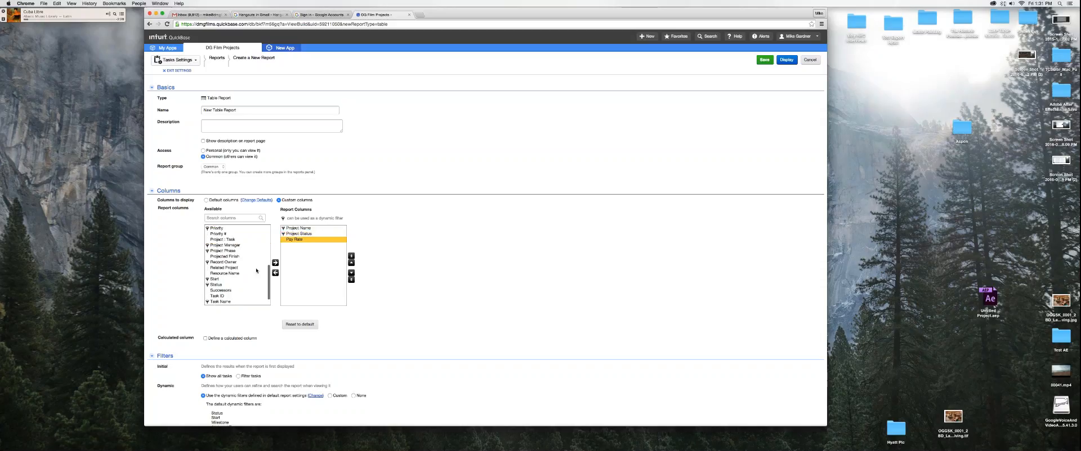
{"action": "scroll", "coordinate": [256, 271], "scroll_direction": "down", "scroll_amount": 5}
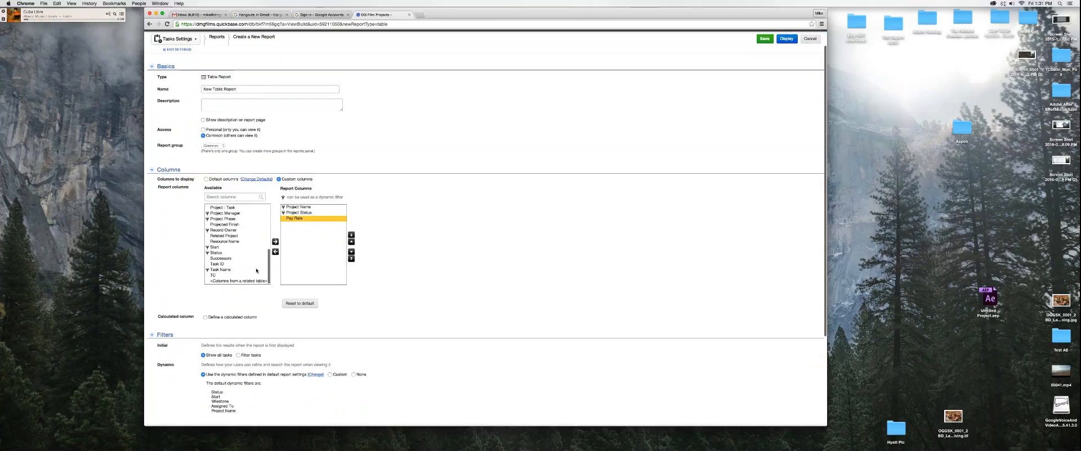
{"action": "double_click", "coordinate": [256, 270]}
- Remove Project Status from the report columns and add the Status column in its place
{"action": "scroll", "coordinate": [250, 245], "scroll_direction": "up", "scroll_amount": 2}
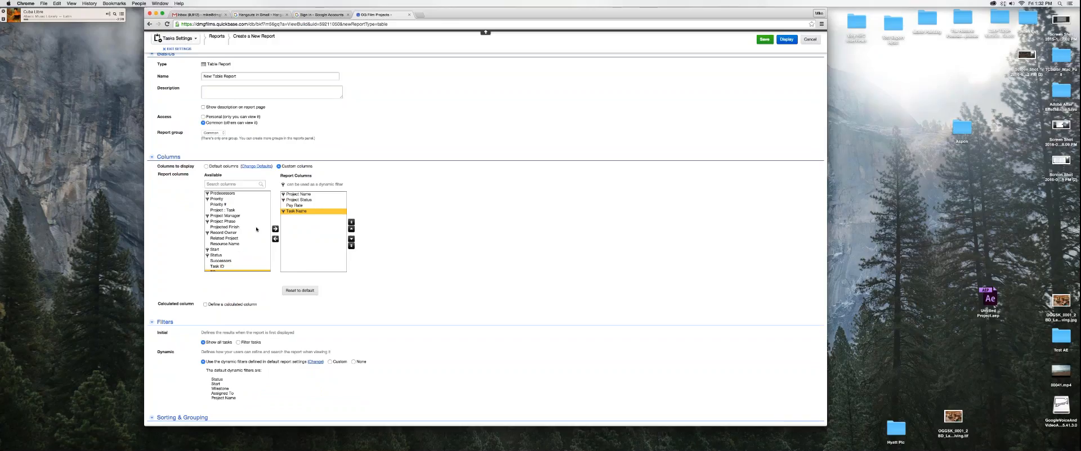
{"action": "left_click", "coordinate": [294, 201]}
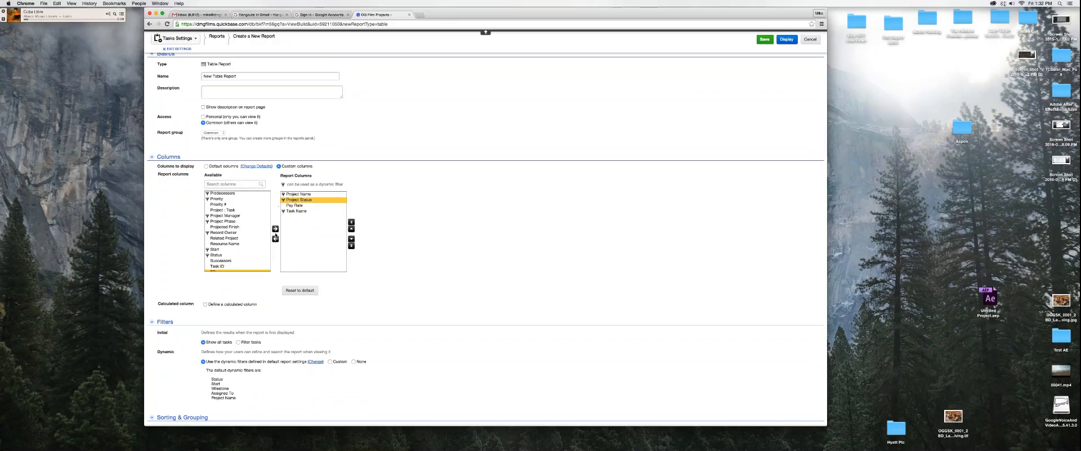
{"action": "left_click", "coordinate": [275, 239]}
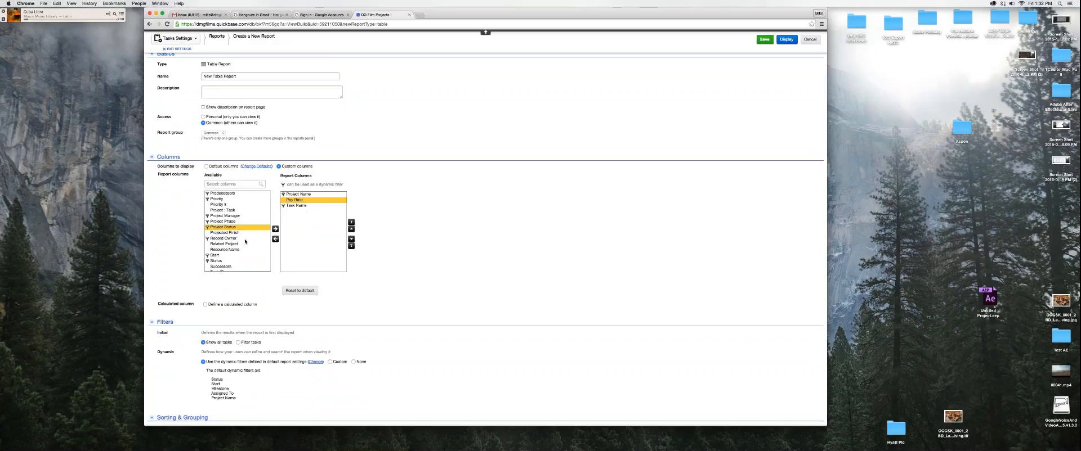
{"action": "scroll", "coordinate": [245, 242], "scroll_direction": "down", "scroll_amount": 3}
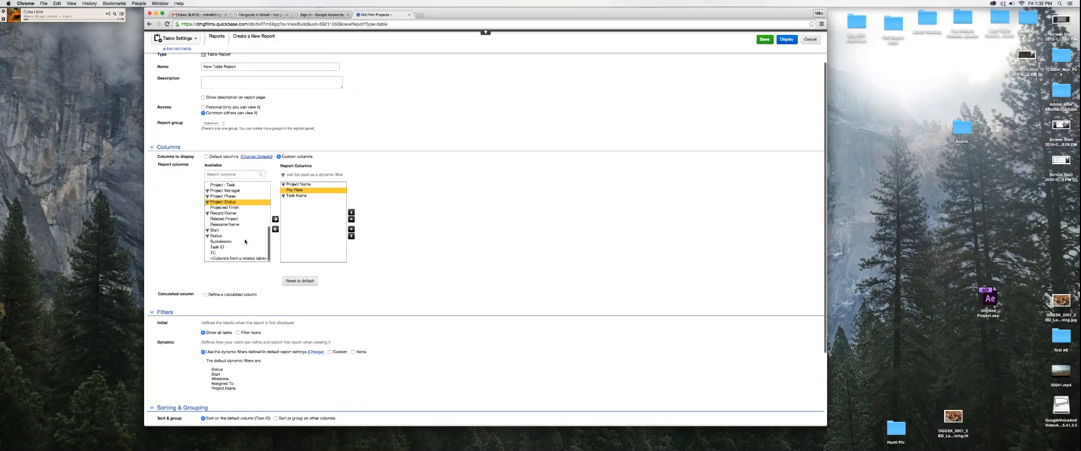
{"action": "left_click", "coordinate": [224, 220]}
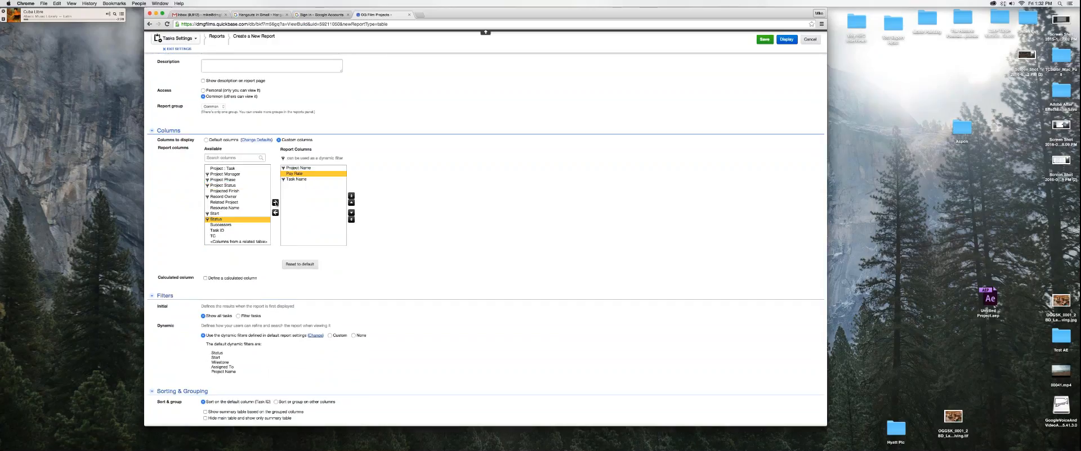
{"action": "left_click", "coordinate": [276, 202]}
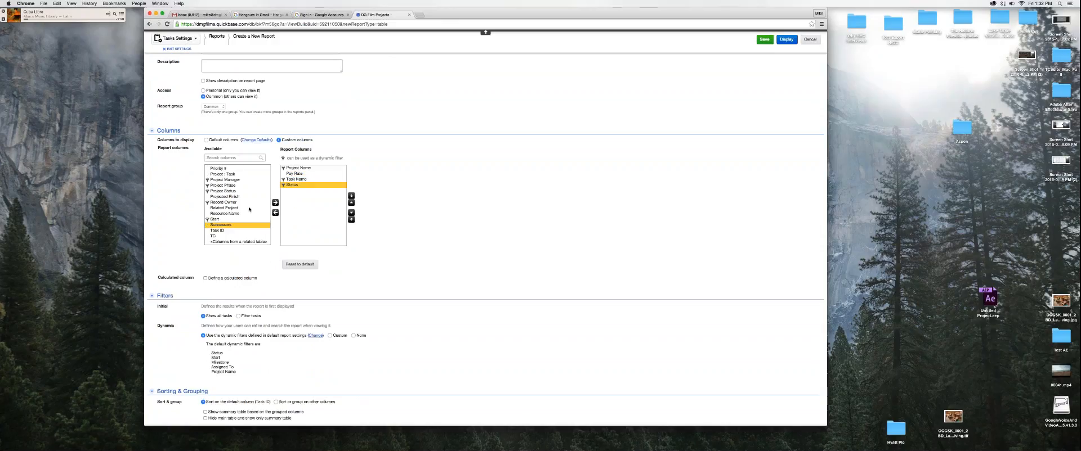
- Look through the remaining available columns and add Projected Finish to the report
{"action": "scroll", "coordinate": [249, 209], "scroll_direction": "up", "scroll_amount": 5}
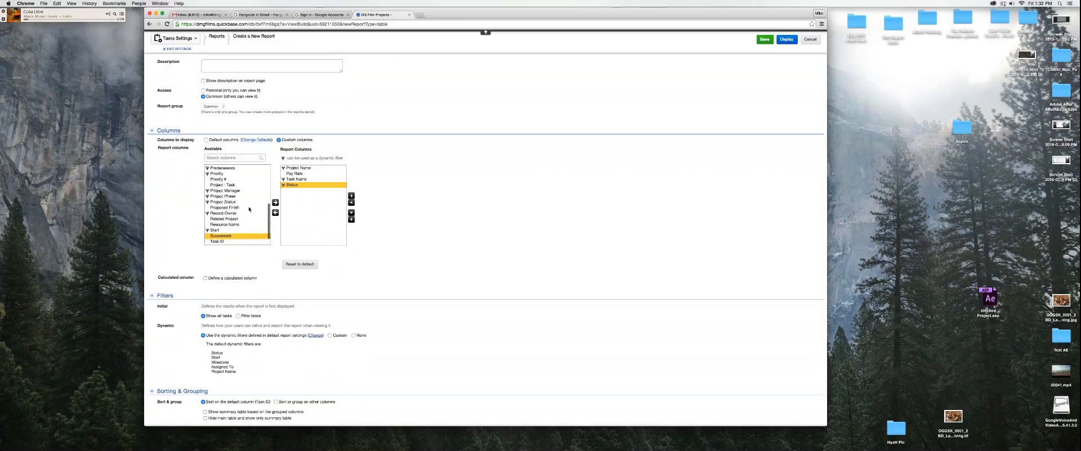
{"action": "scroll", "coordinate": [249, 209], "scroll_direction": "up", "scroll_amount": 5}
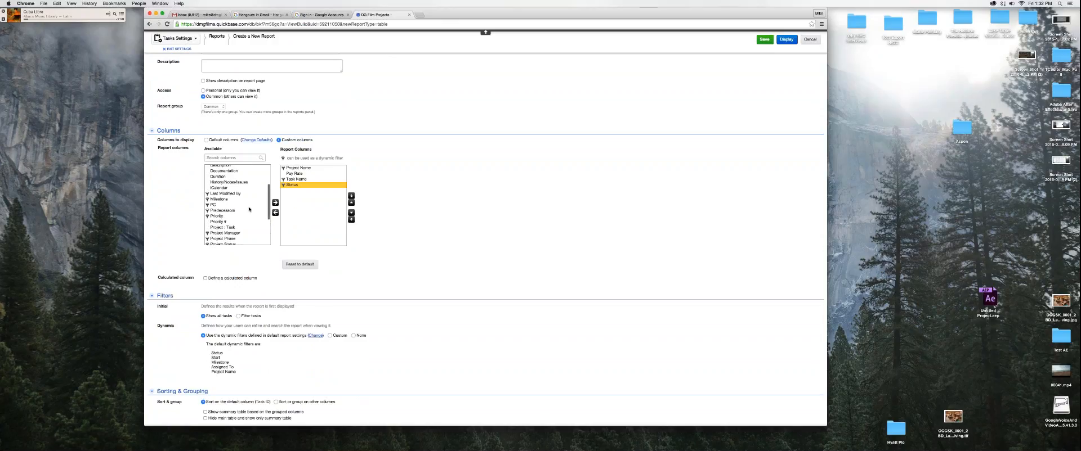
{"action": "scroll", "coordinate": [250, 209], "scroll_direction": "up", "scroll_amount": 1}
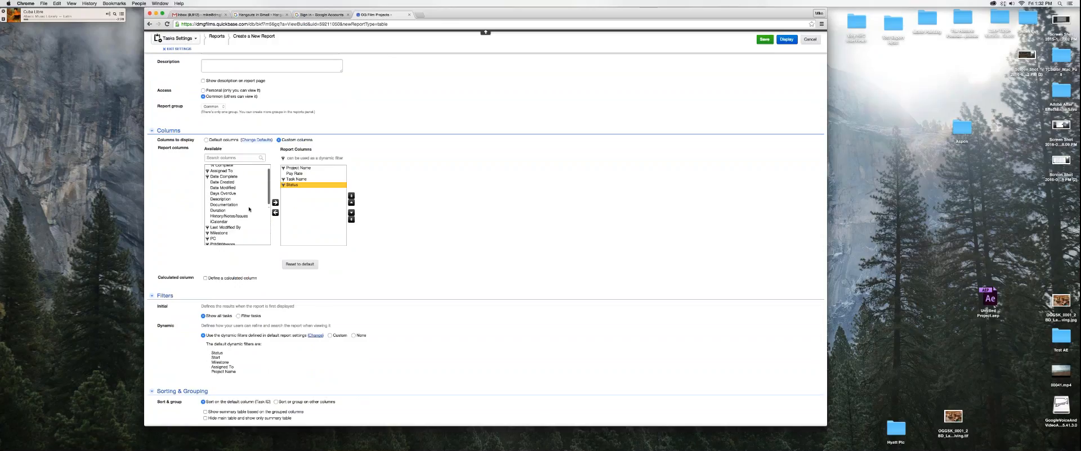
{"action": "scroll", "coordinate": [249, 209], "scroll_direction": "up", "scroll_amount": 1}
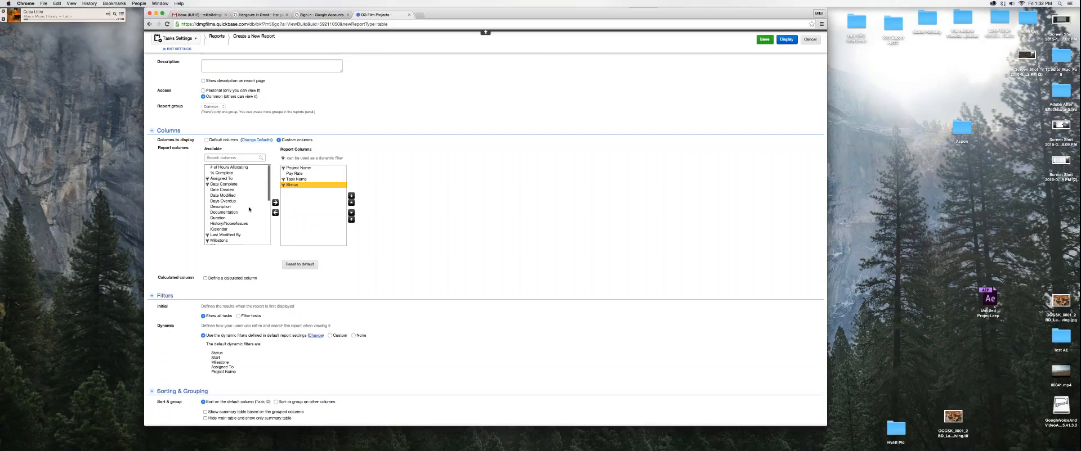
{"action": "scroll", "coordinate": [250, 209], "scroll_direction": "up", "scroll_amount": 2}
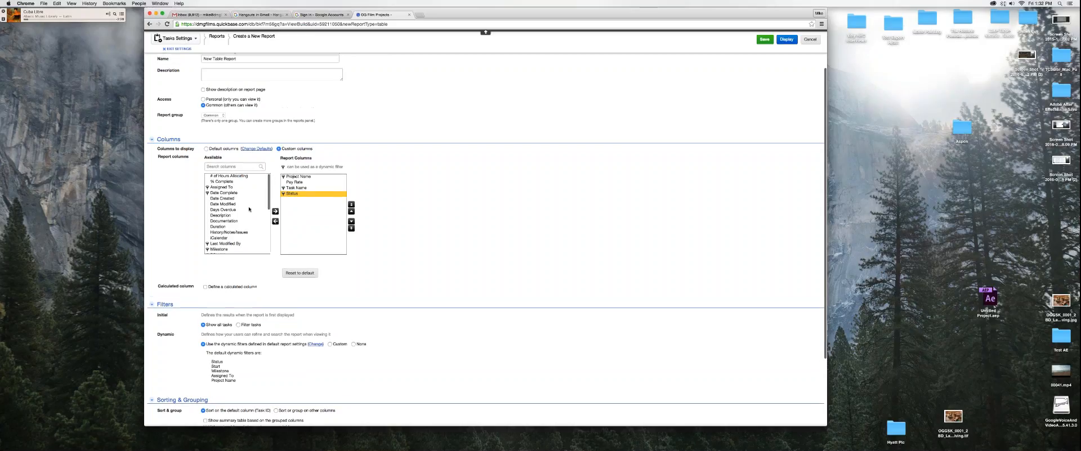
{"action": "scroll", "coordinate": [250, 209], "scroll_direction": "down", "scroll_amount": 3}
{"action": "scroll", "coordinate": [249, 209], "scroll_direction": "down", "scroll_amount": 5}
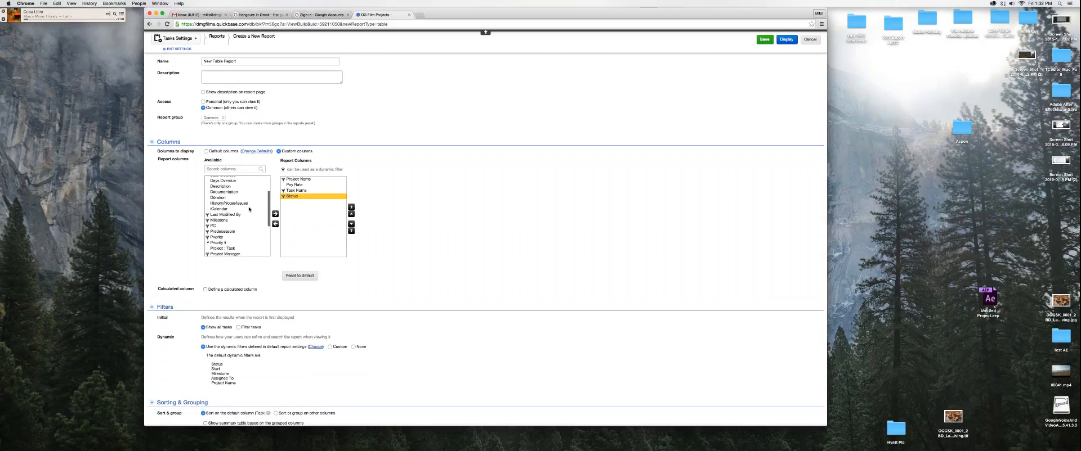
{"action": "scroll", "coordinate": [249, 209], "scroll_direction": "down", "scroll_amount": 7}
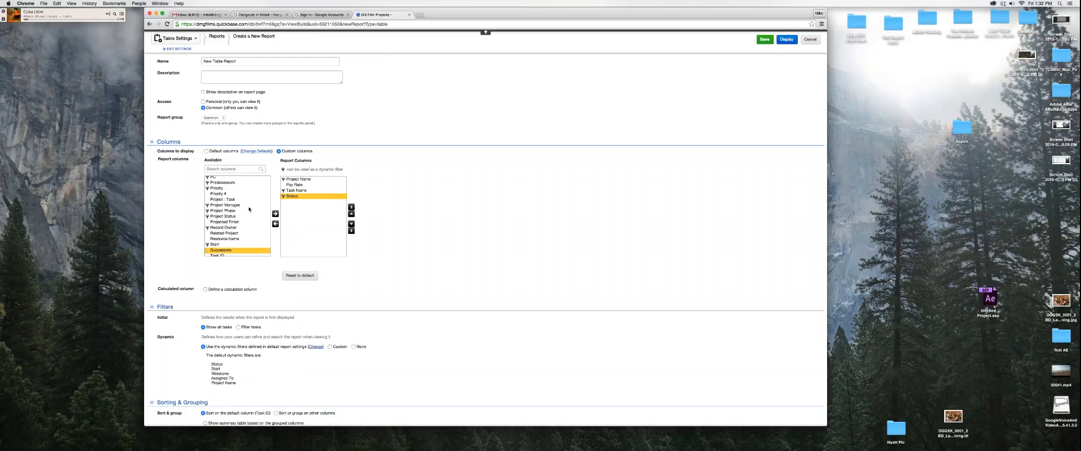
{"action": "left_click", "coordinate": [239, 222]}
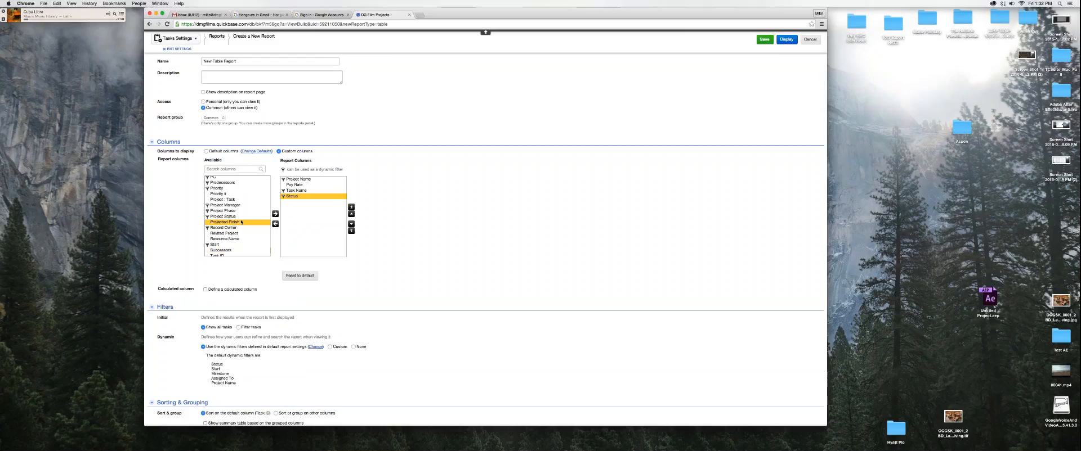
{"action": "left_click", "coordinate": [275, 214]}
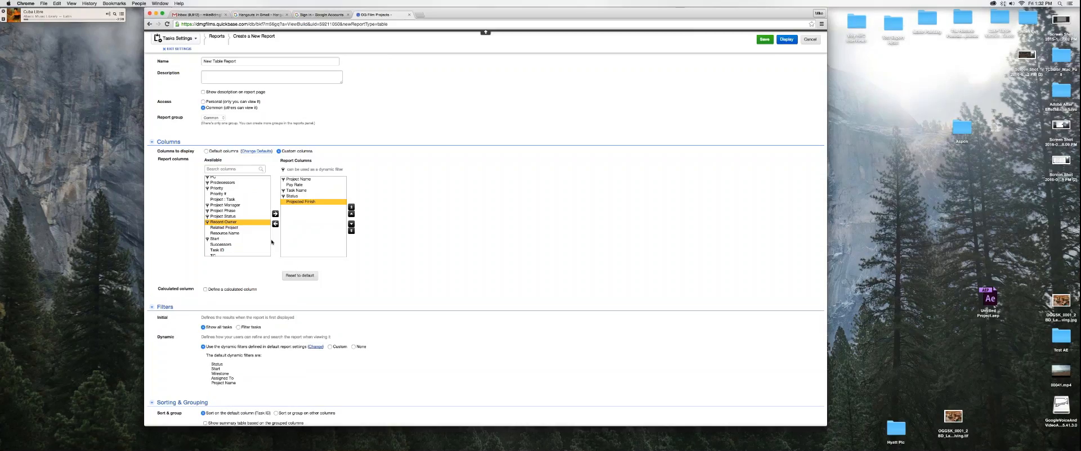
- Switch the initial filter to Filter tasks with the condition that Assigned To is the current user
{"action": "scroll", "coordinate": [270, 243], "scroll_direction": "down", "scroll_amount": 5}
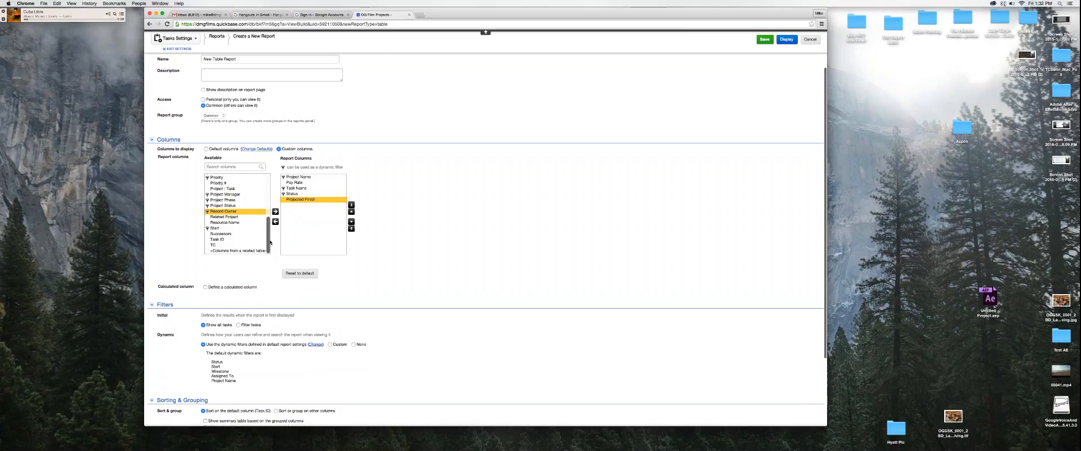
{"action": "scroll", "coordinate": [270, 243], "scroll_direction": "down", "scroll_amount": 1}
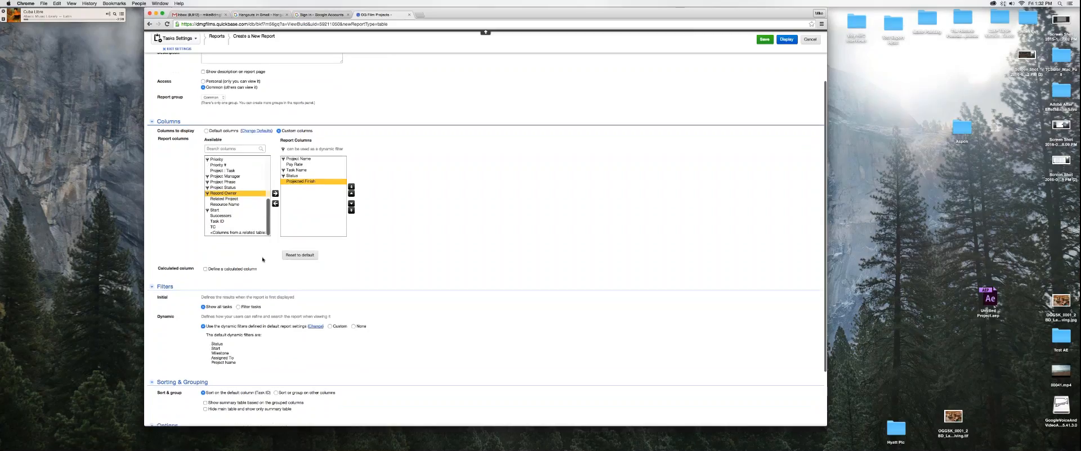
{"action": "scroll", "coordinate": [262, 260], "scroll_direction": "down", "scroll_amount": 3}
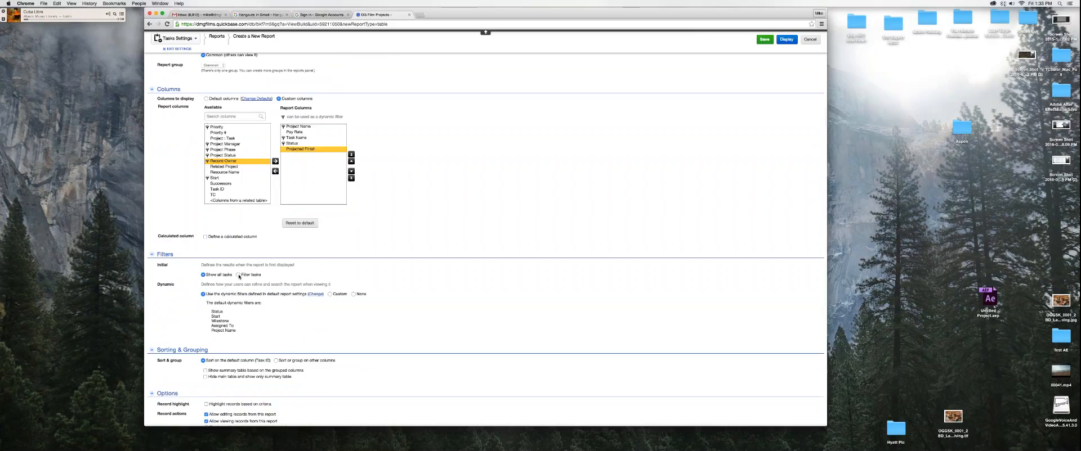
{"action": "left_click", "coordinate": [239, 275]}
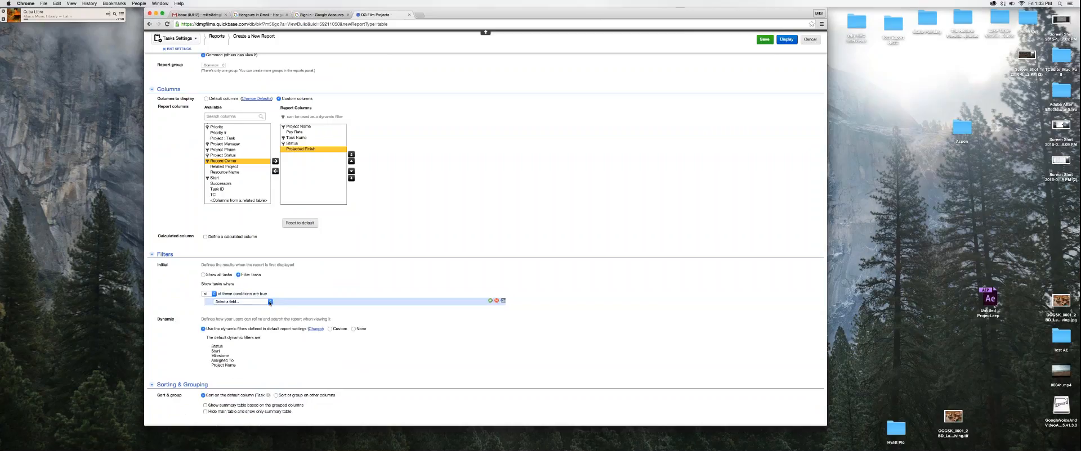
{"action": "left_click", "coordinate": [269, 303]}
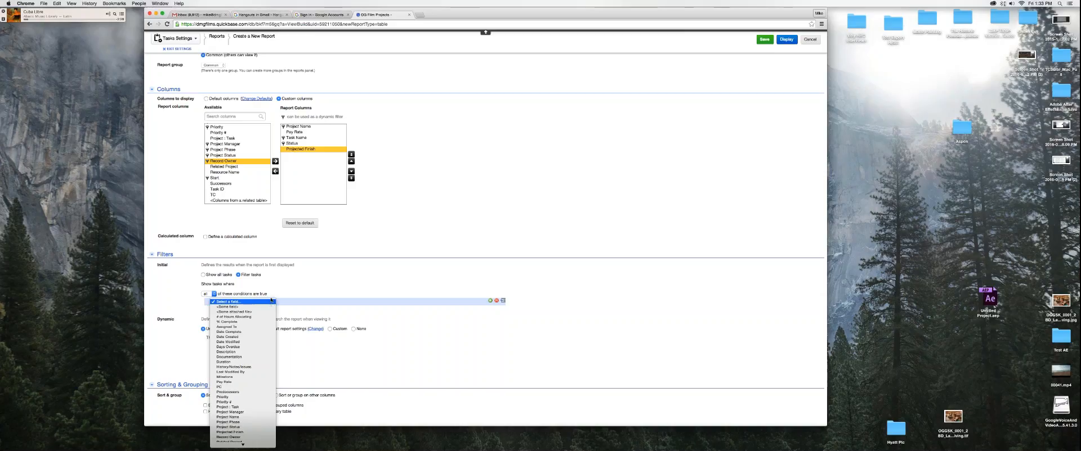
{"action": "left_click", "coordinate": [268, 302]}
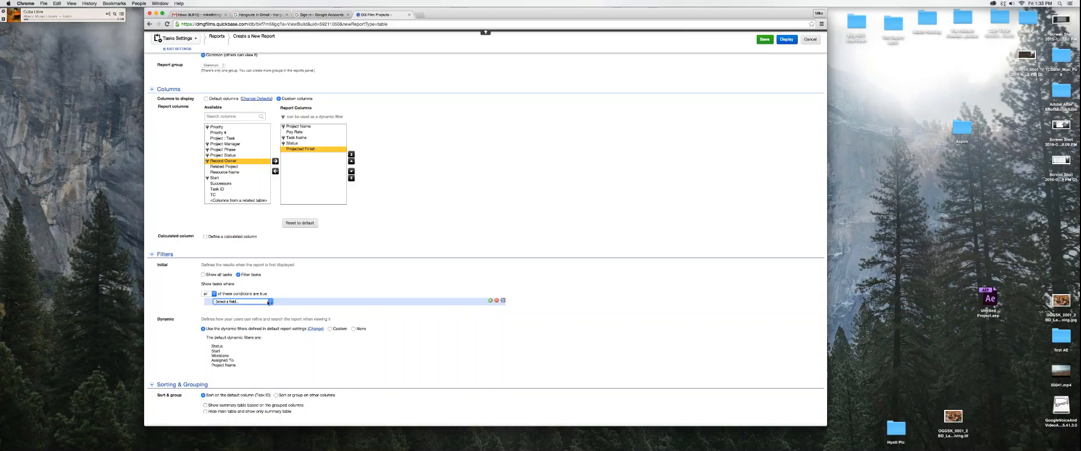
{"action": "left_click", "coordinate": [268, 302]}
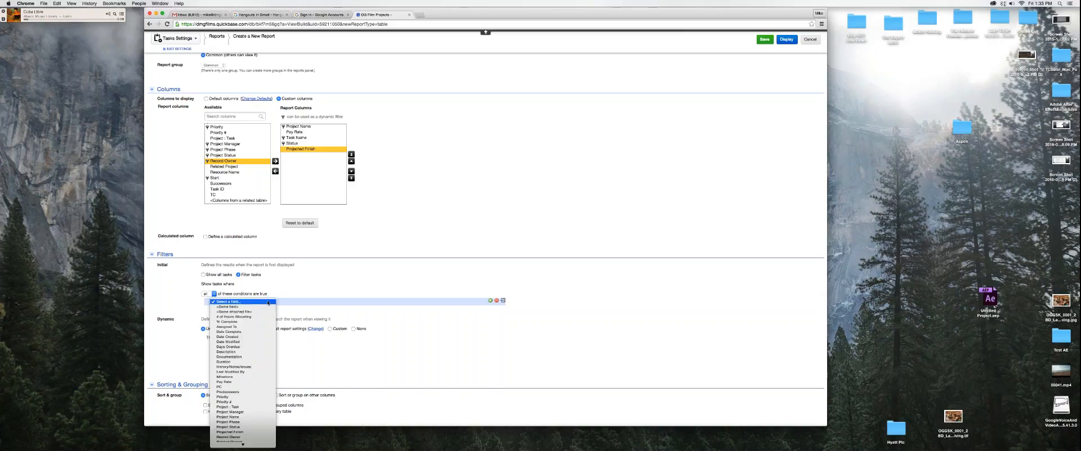
{"action": "left_click", "coordinate": [249, 327]}
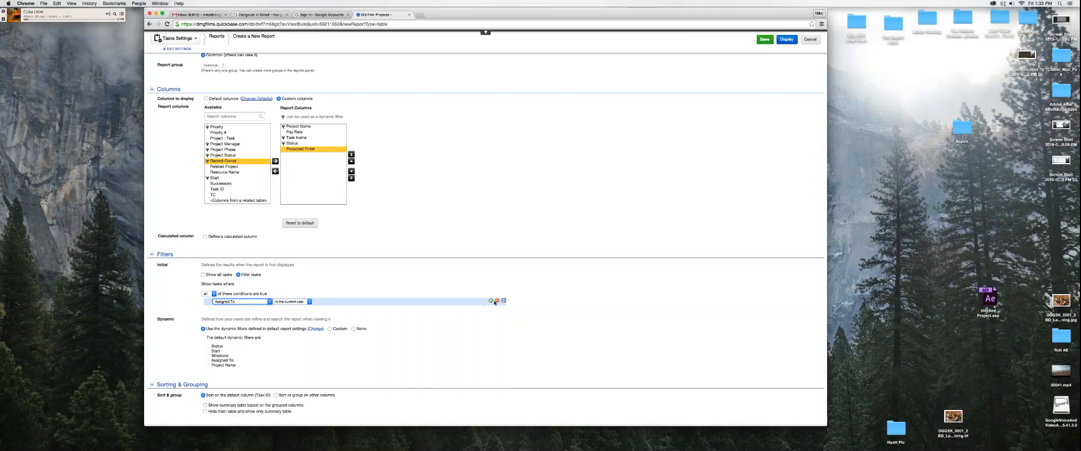
{"action": "scroll", "coordinate": [494, 303], "scroll_direction": "down", "scroll_amount": 1}
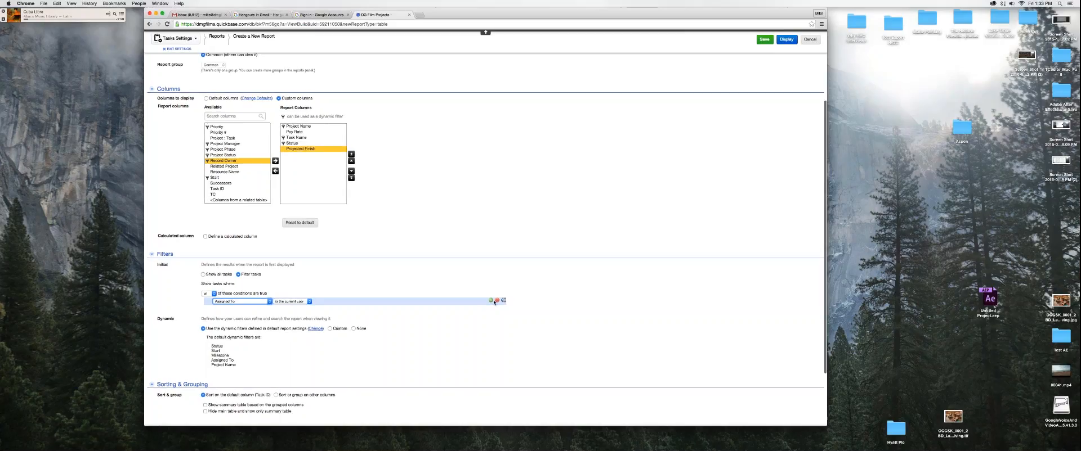
- Add a second condition to the initial filter, based on the Status field
{"action": "left_click", "coordinate": [491, 300]}
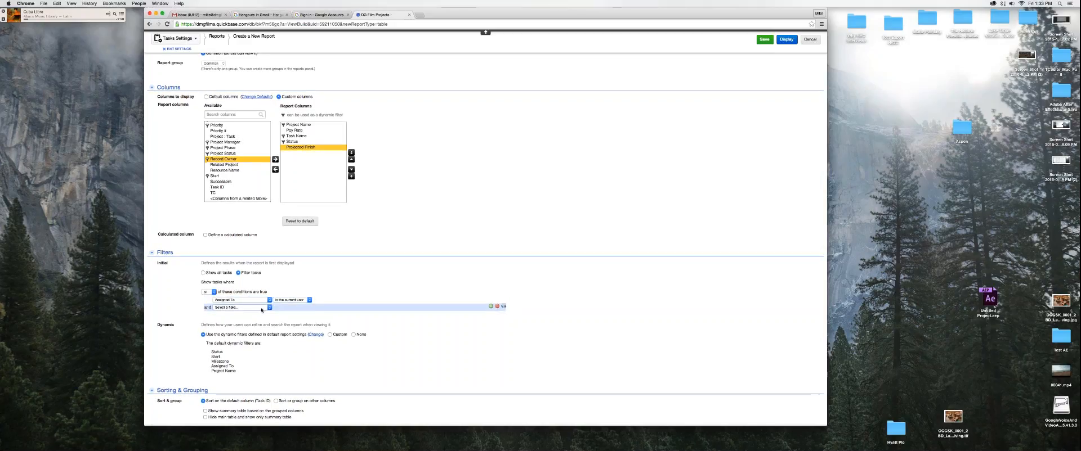
{"action": "left_click", "coordinate": [262, 308]}
{"action": "scroll", "coordinate": [260, 315], "scroll_direction": "down", "scroll_amount": 3}
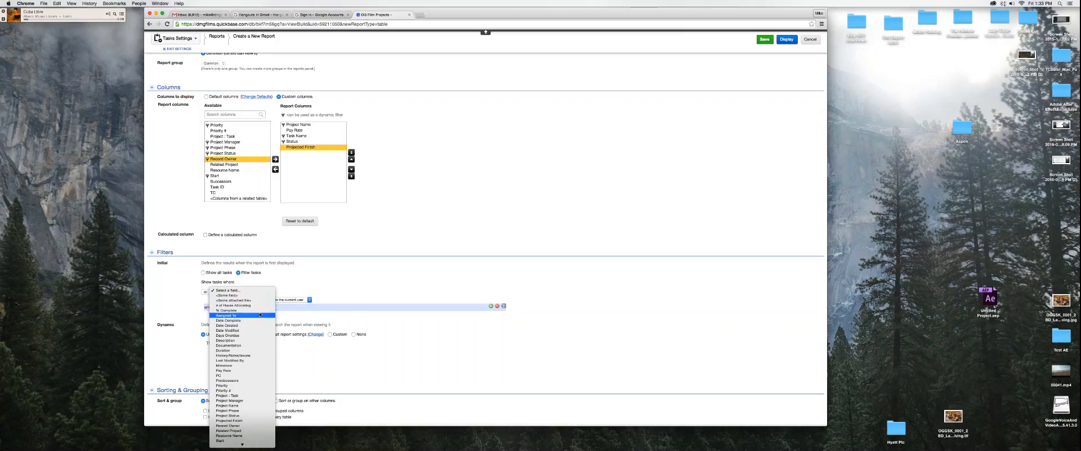
{"action": "scroll", "coordinate": [260, 315], "scroll_direction": "down", "scroll_amount": 2}
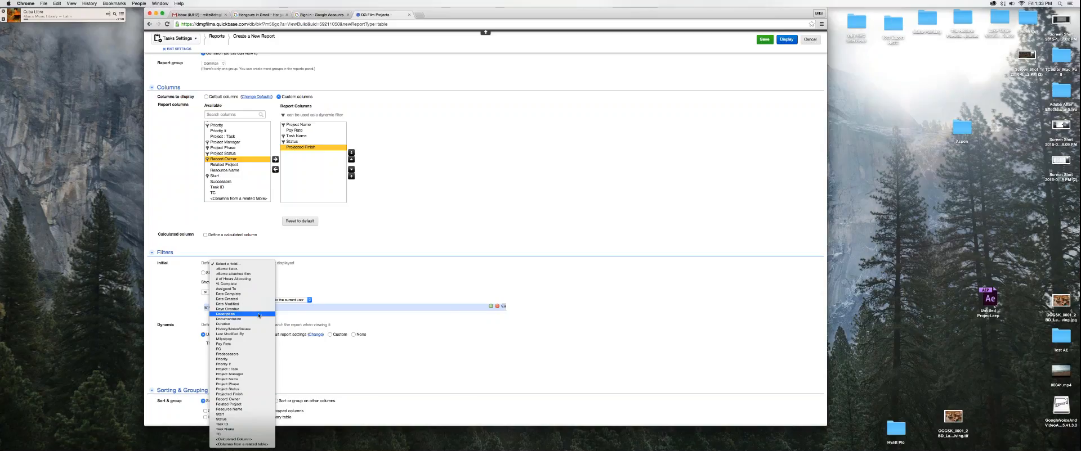
{"action": "left_click", "coordinate": [245, 411]}
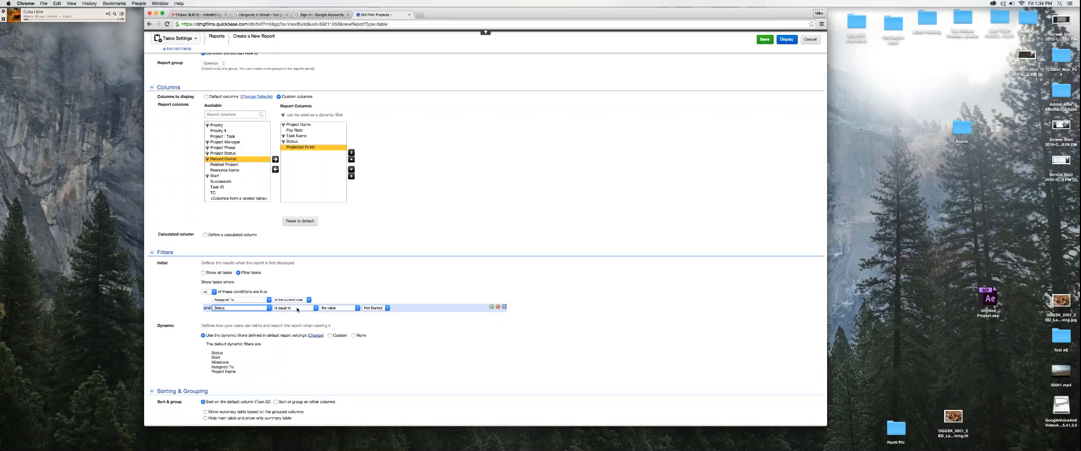
- Set the Status filter condition to is not equal to the value Completed
{"action": "scroll", "coordinate": [297, 309], "scroll_direction": "down", "scroll_amount": 1}
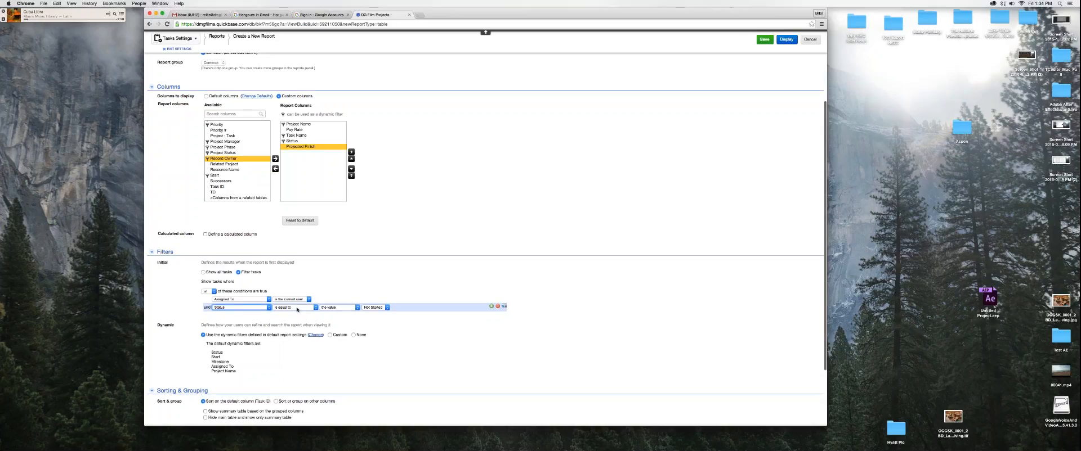
{"action": "left_click", "coordinate": [297, 309]}
{"action": "left_click", "coordinate": [293, 314]}
{"action": "left_click", "coordinate": [375, 307]}
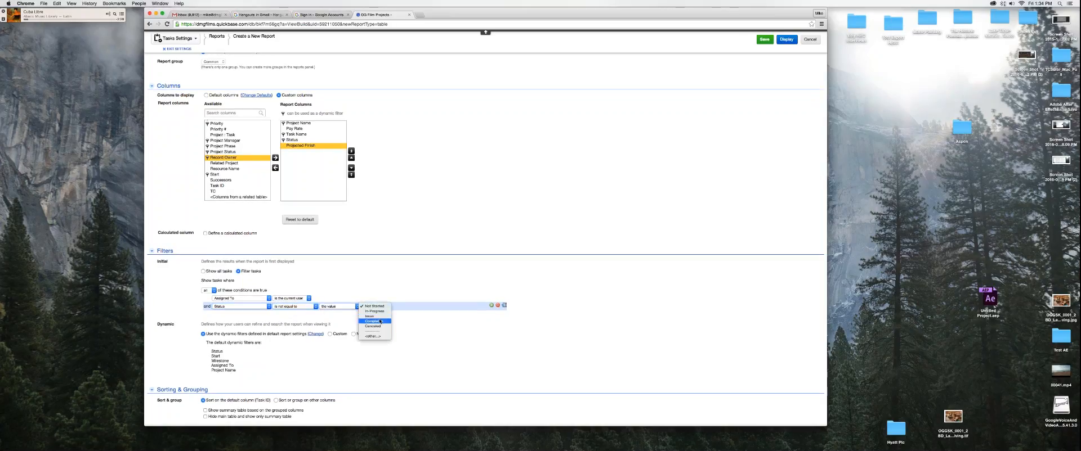
{"action": "left_click", "coordinate": [380, 322]}
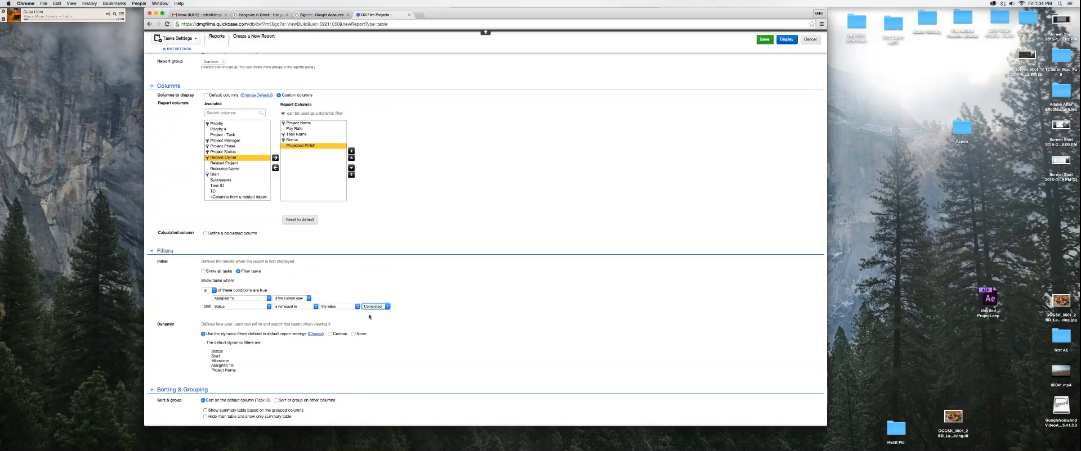
- Switch the report to sort or group on other columns, using sort and group from low to high
{"action": "scroll", "coordinate": [370, 317], "scroll_direction": "down", "scroll_amount": 1}
{"action": "scroll", "coordinate": [369, 317], "scroll_direction": "down", "scroll_amount": 3}
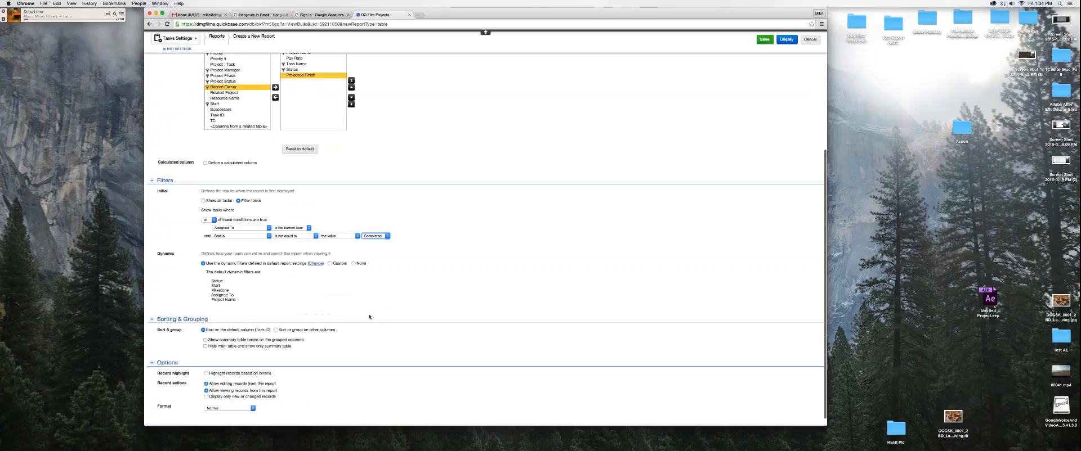
{"action": "scroll", "coordinate": [370, 317], "scroll_direction": "down", "scroll_amount": 1}
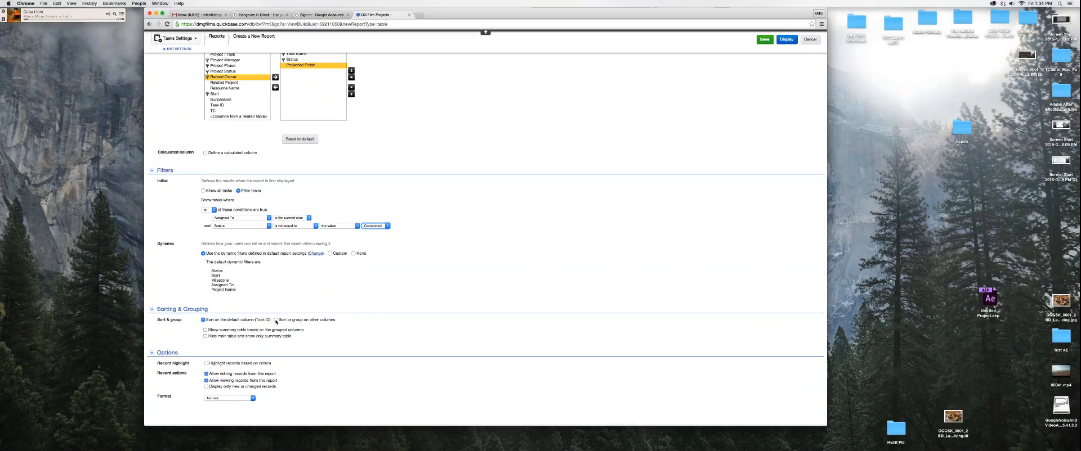
{"action": "left_click", "coordinate": [276, 320]}
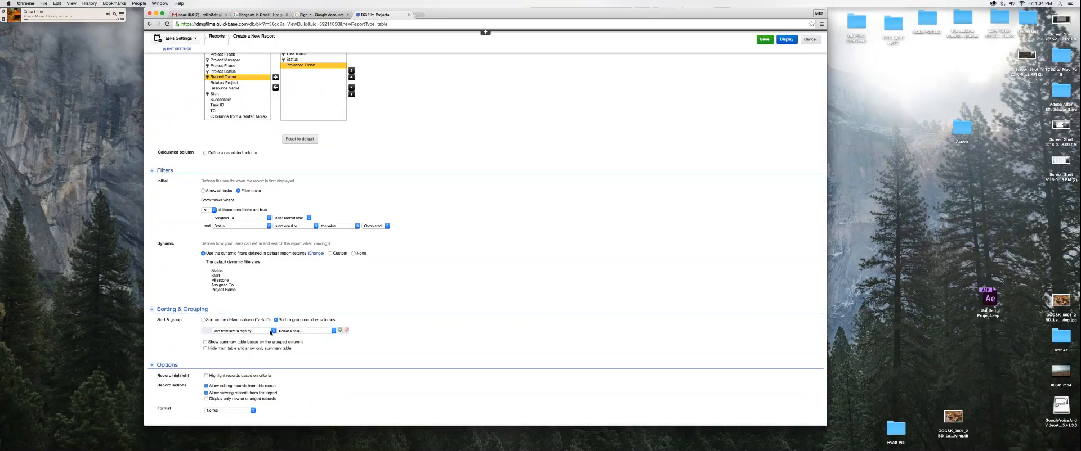
{"action": "left_click", "coordinate": [271, 332]}
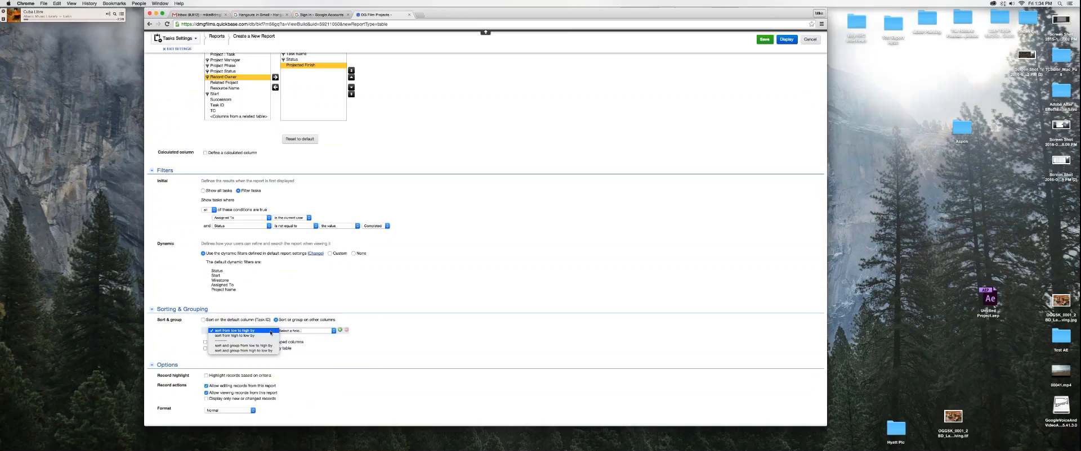
{"action": "left_click", "coordinate": [246, 331]}
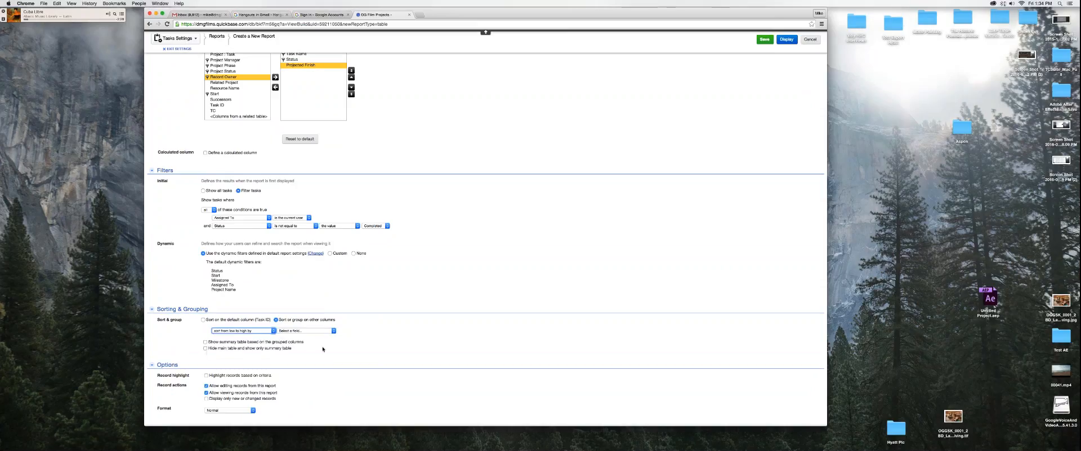
{"action": "left_click", "coordinate": [260, 333]}
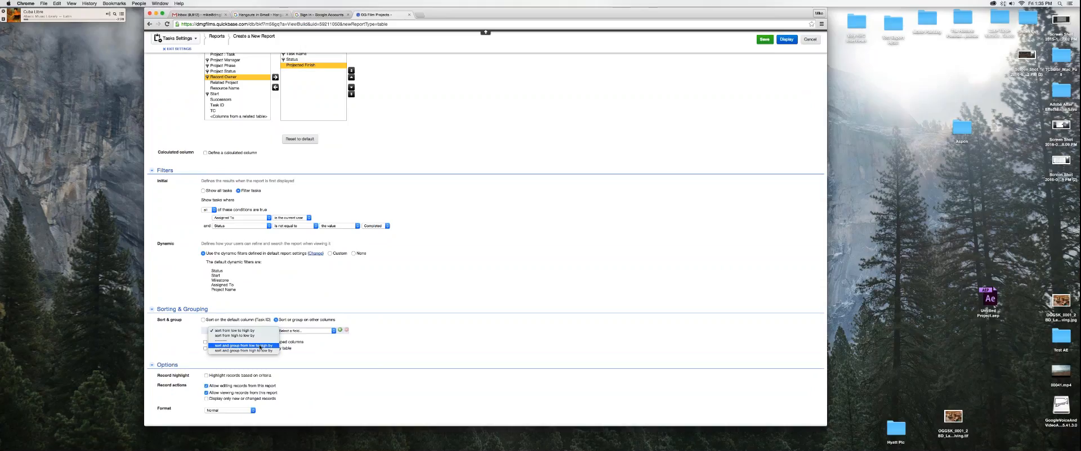
{"action": "left_click", "coordinate": [260, 346]}
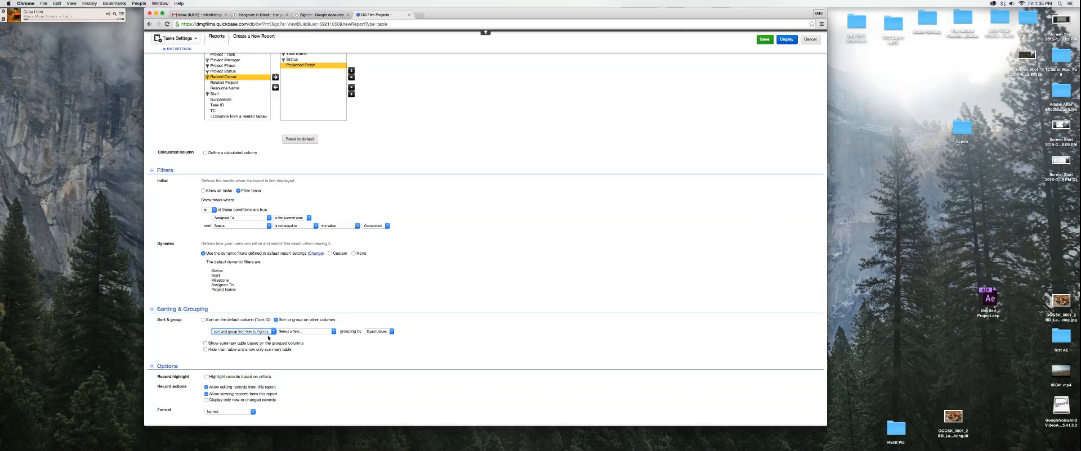
{"action": "left_click", "coordinate": [271, 332]}
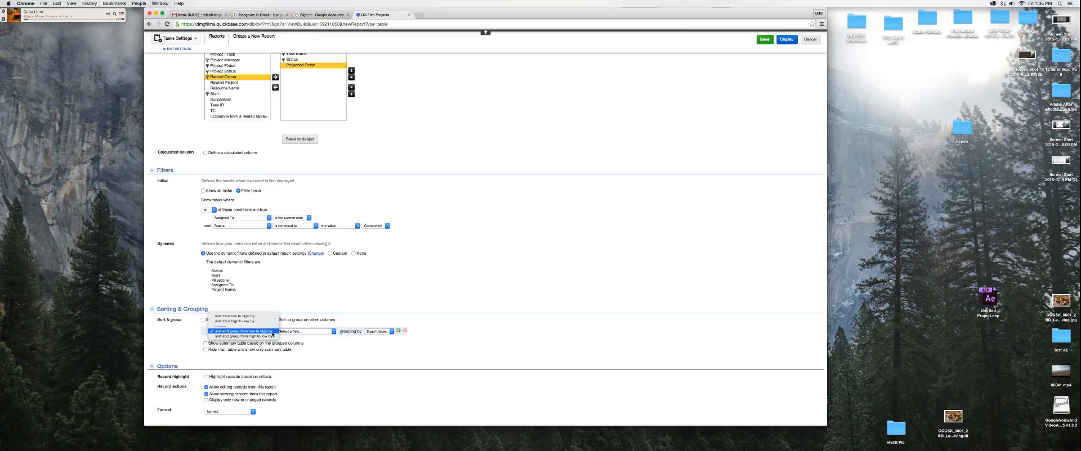
{"action": "left_click", "coordinate": [326, 351]}
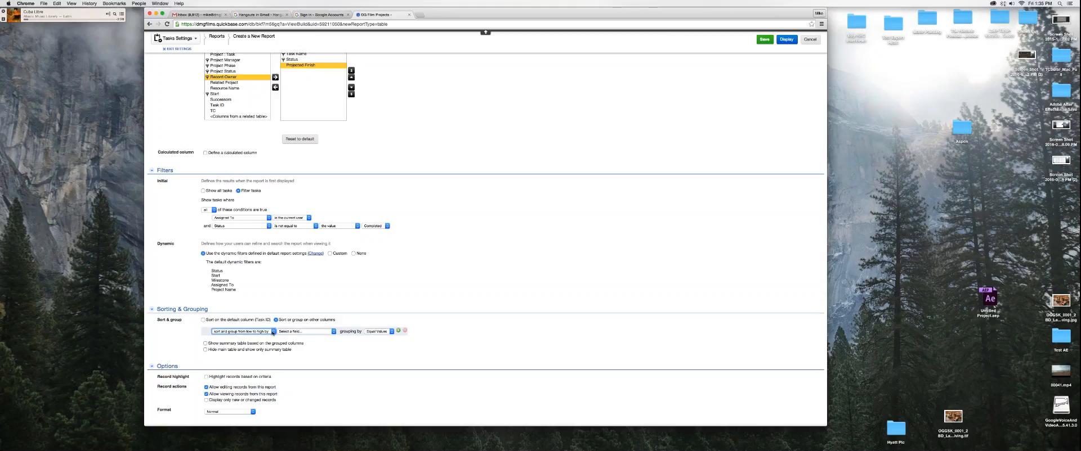
{"action": "left_click", "coordinate": [273, 332]}
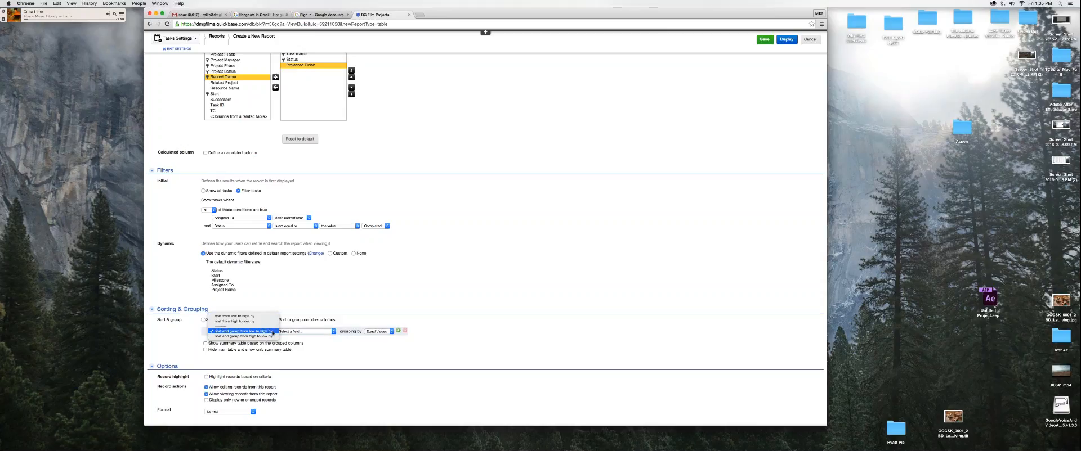
{"action": "left_click", "coordinate": [316, 358]}
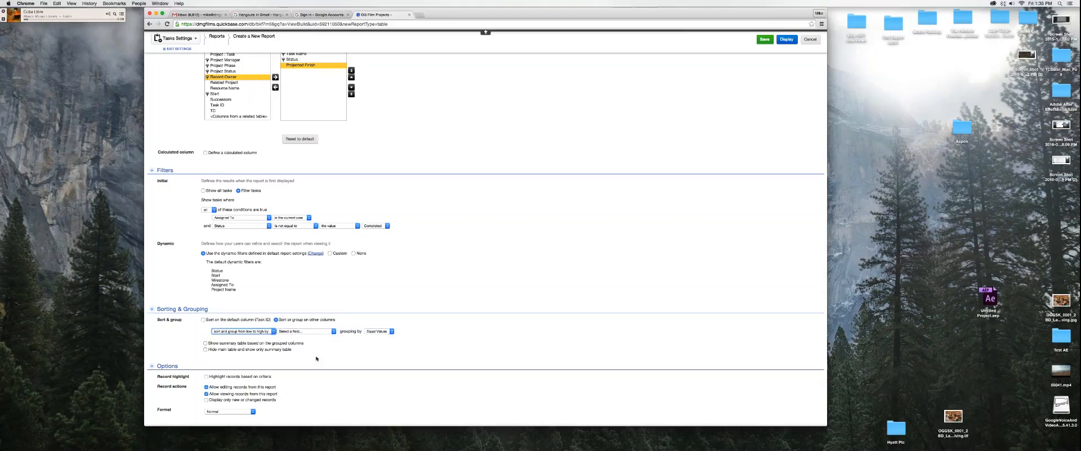
- Choose Project Name as the field for sorting and grouping the report
{"action": "left_click", "coordinate": [331, 332]}
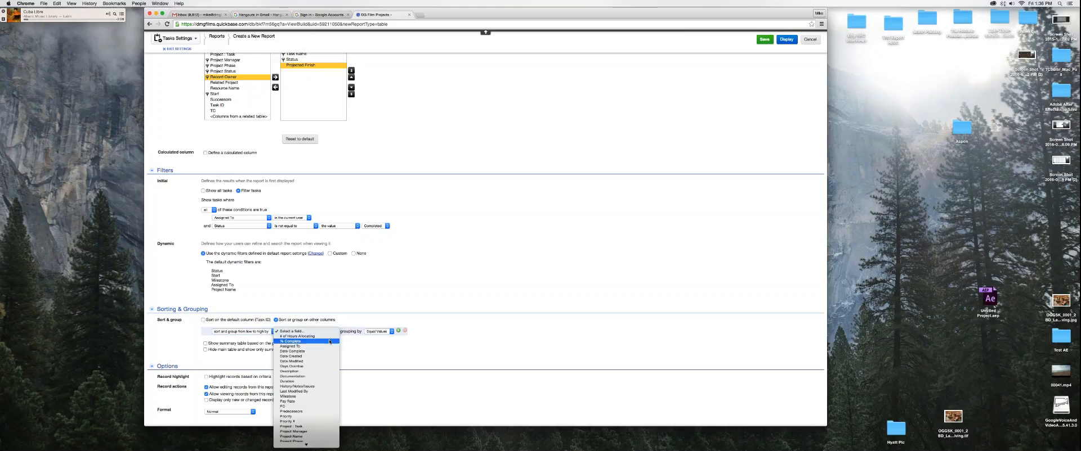
{"action": "scroll", "coordinate": [330, 337], "scroll_direction": "down", "scroll_amount": 5}
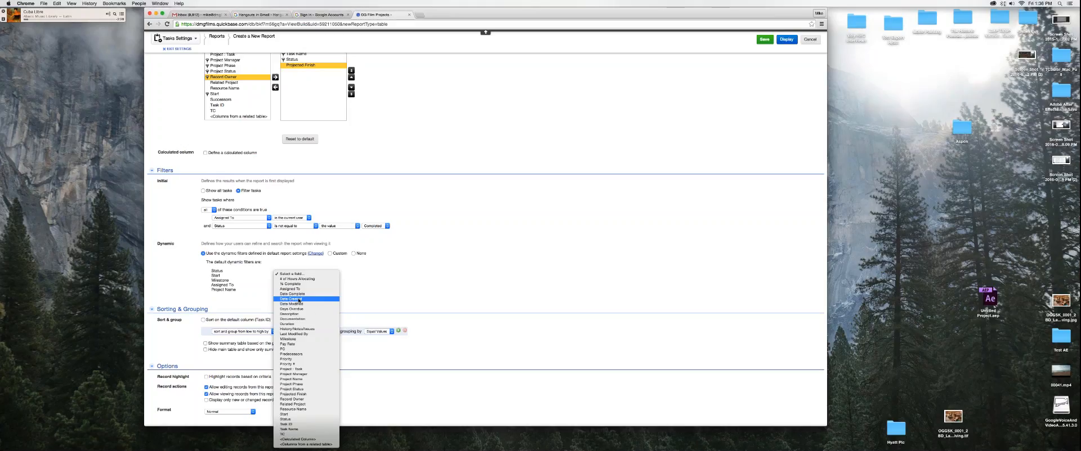
{"action": "left_click", "coordinate": [352, 317]}
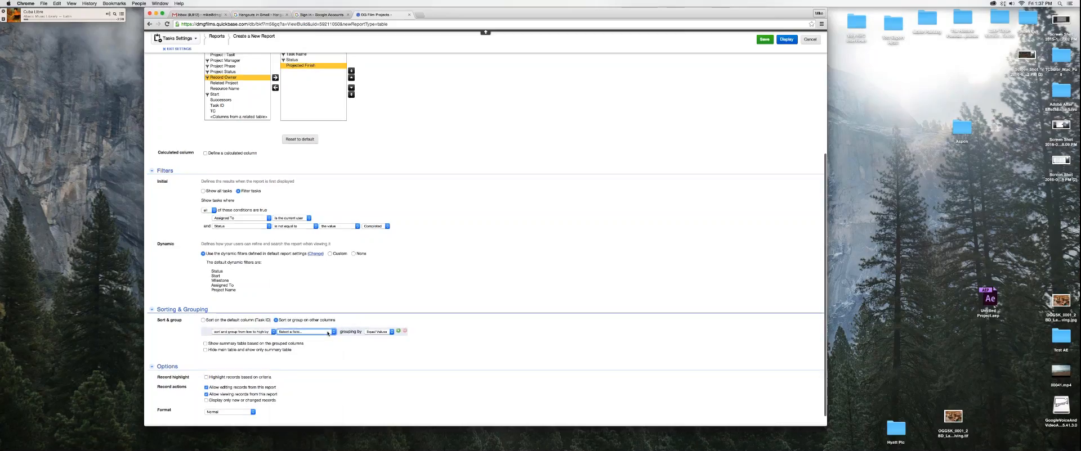
{"action": "left_click", "coordinate": [333, 332]}
{"action": "scroll", "coordinate": [315, 367], "scroll_direction": "down", "scroll_amount": 5}
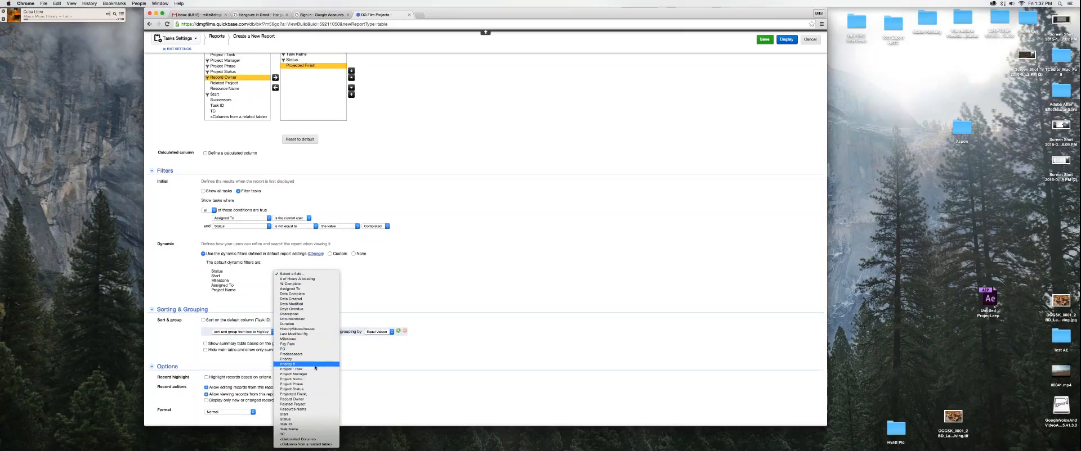
{"action": "left_click", "coordinate": [309, 379]}
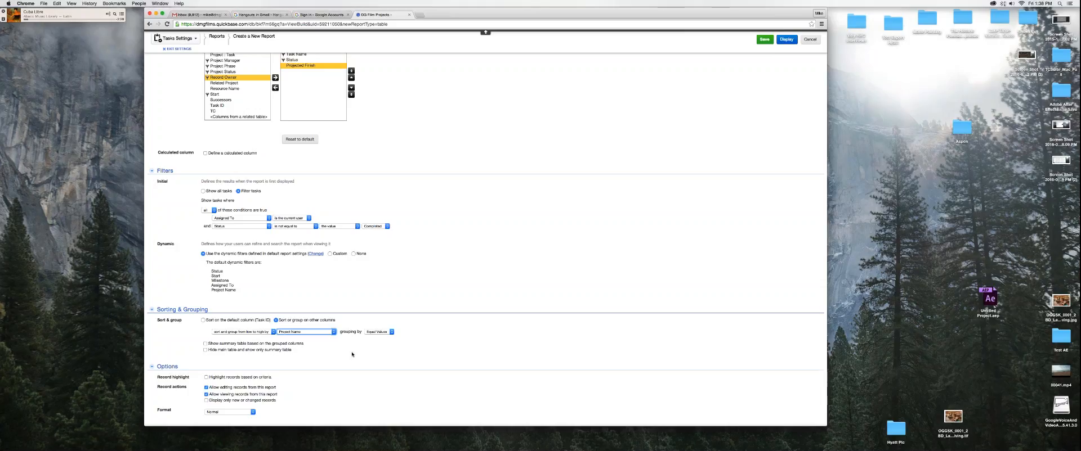
- Display the new report and look through the task groups, checking each project's tasks, pay rates, statuses and projected finish dates
{"action": "left_click", "coordinate": [787, 40]}
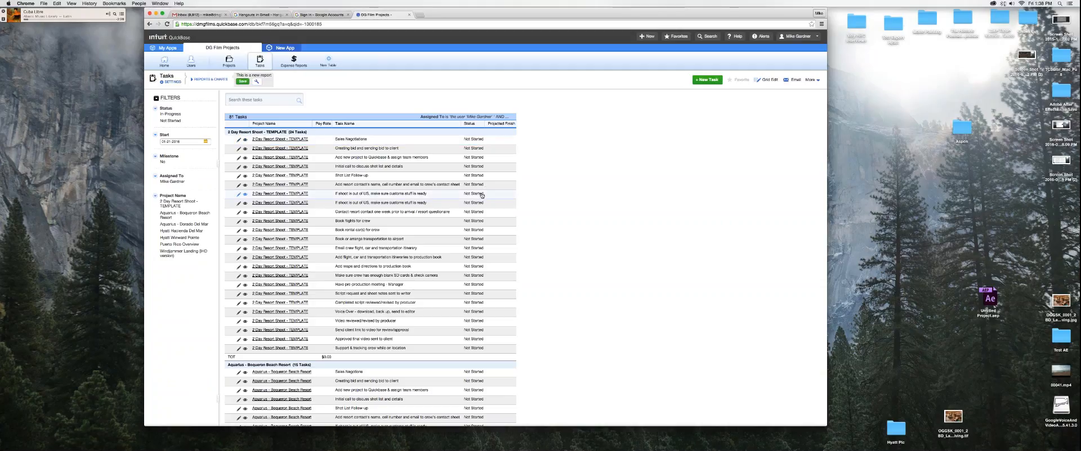
{"action": "scroll", "coordinate": [482, 195], "scroll_direction": "down", "scroll_amount": 1}
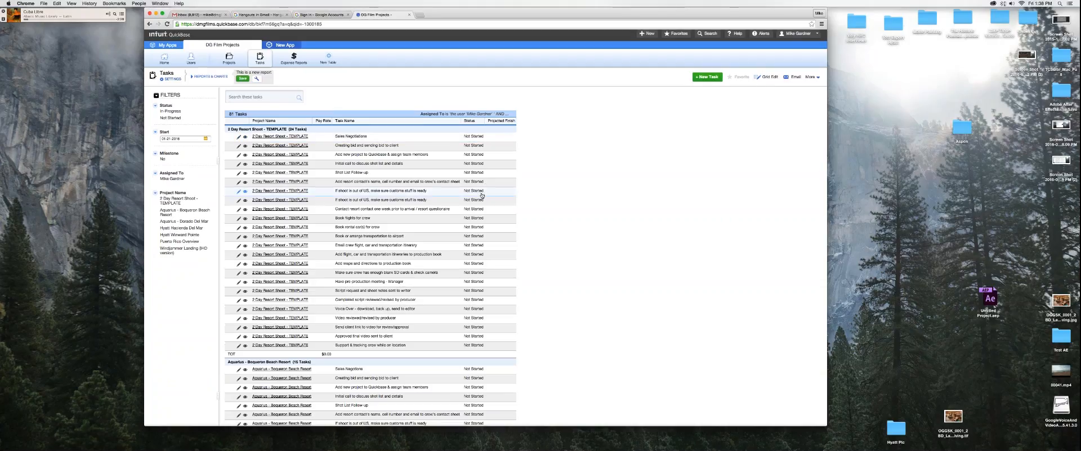
{"action": "scroll", "coordinate": [482, 195], "scroll_direction": "down", "scroll_amount": 5}
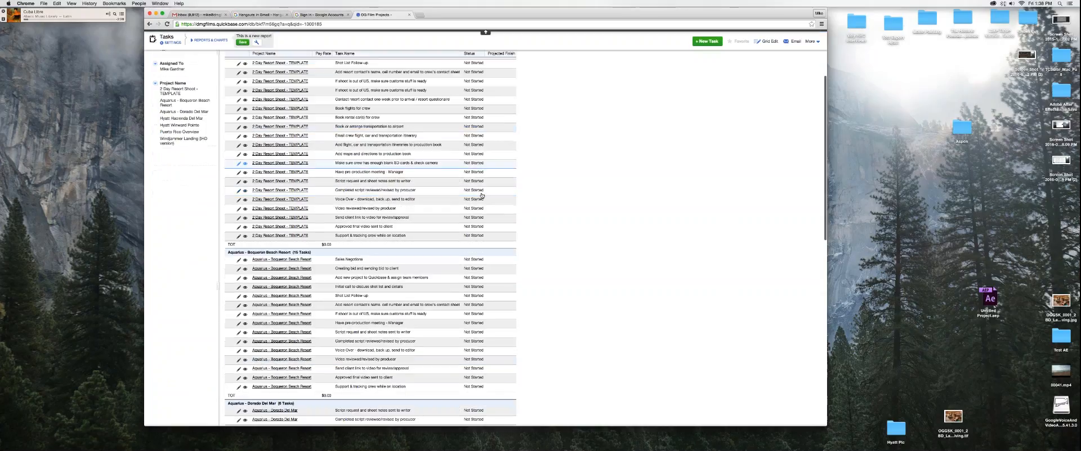
{"action": "scroll", "coordinate": [482, 196], "scroll_direction": "up", "scroll_amount": 2}
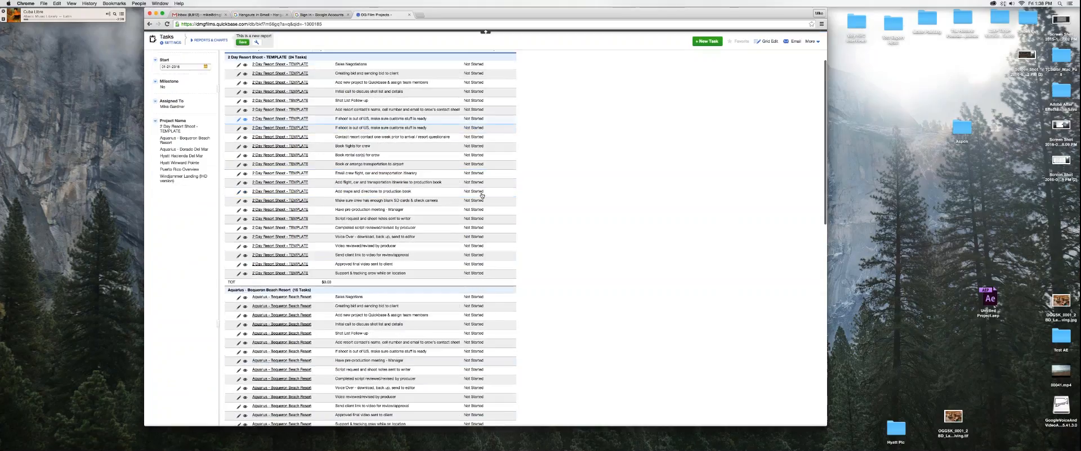
{"action": "scroll", "coordinate": [482, 195], "scroll_direction": "down", "scroll_amount": 15}
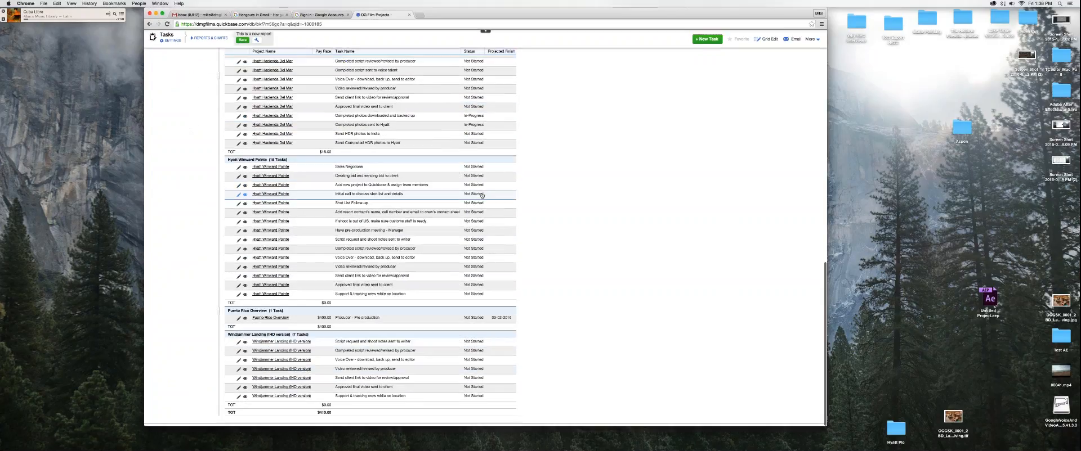
{"action": "scroll", "coordinate": [481, 195], "scroll_direction": "up", "scroll_amount": 9}
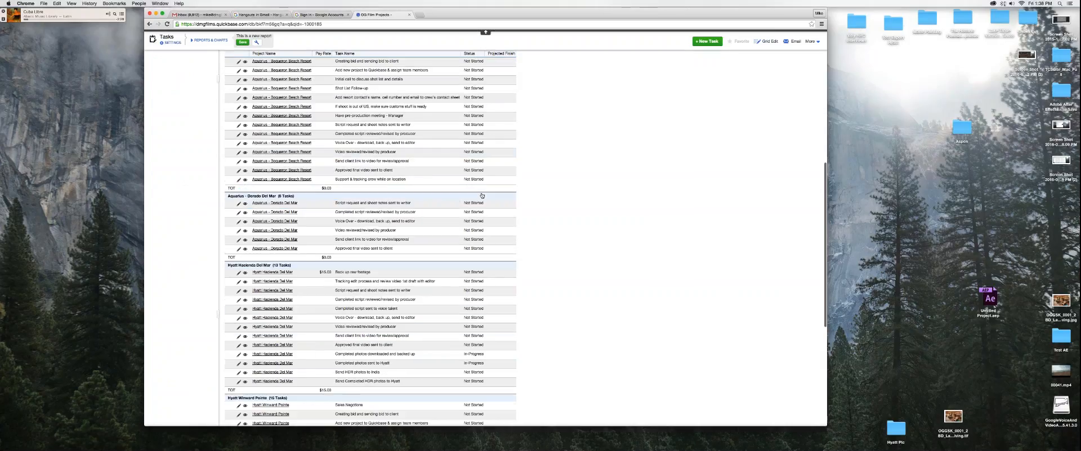
{"action": "scroll", "coordinate": [482, 195], "scroll_direction": "up", "scroll_amount": 10}
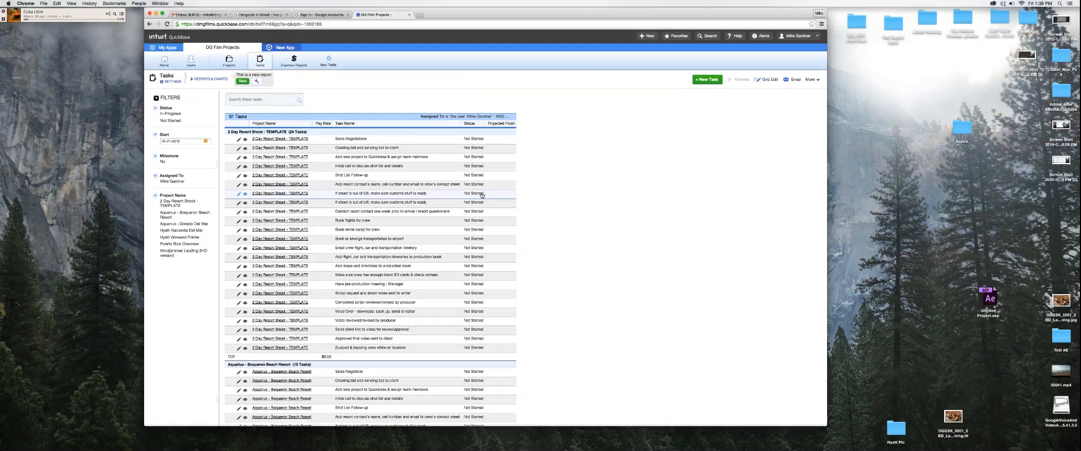
{"action": "scroll", "coordinate": [482, 195], "scroll_direction": "down", "scroll_amount": 1}
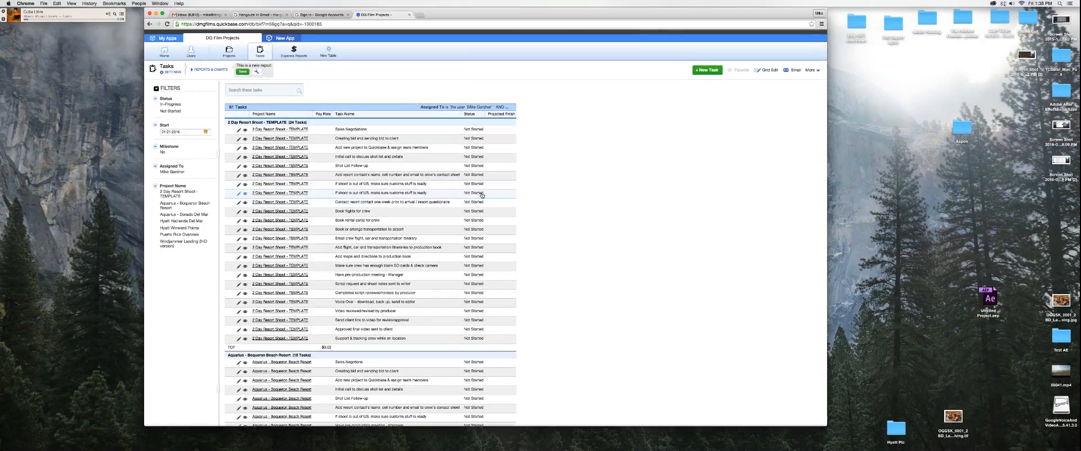
{"action": "scroll", "coordinate": [482, 195], "scroll_direction": "down", "scroll_amount": 1}
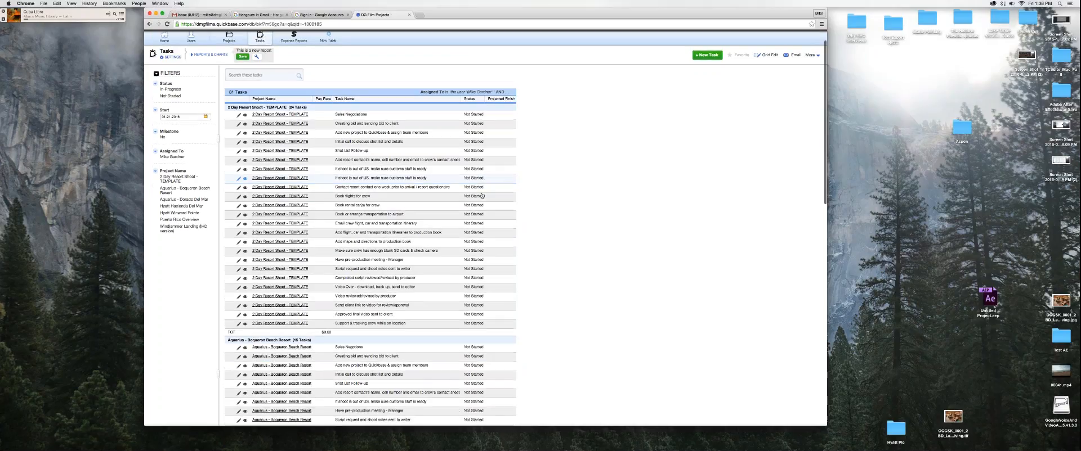
{"action": "scroll", "coordinate": [482, 195], "scroll_direction": "down", "scroll_amount": 5}
{"action": "scroll", "coordinate": [482, 195], "scroll_direction": "down", "scroll_amount": 10}
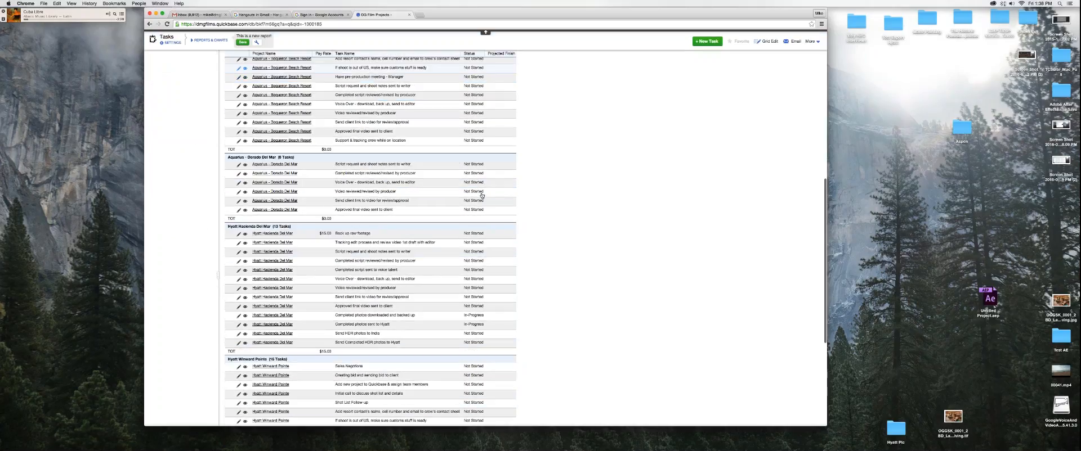
{"action": "scroll", "coordinate": [482, 196], "scroll_direction": "down", "scroll_amount": 5}
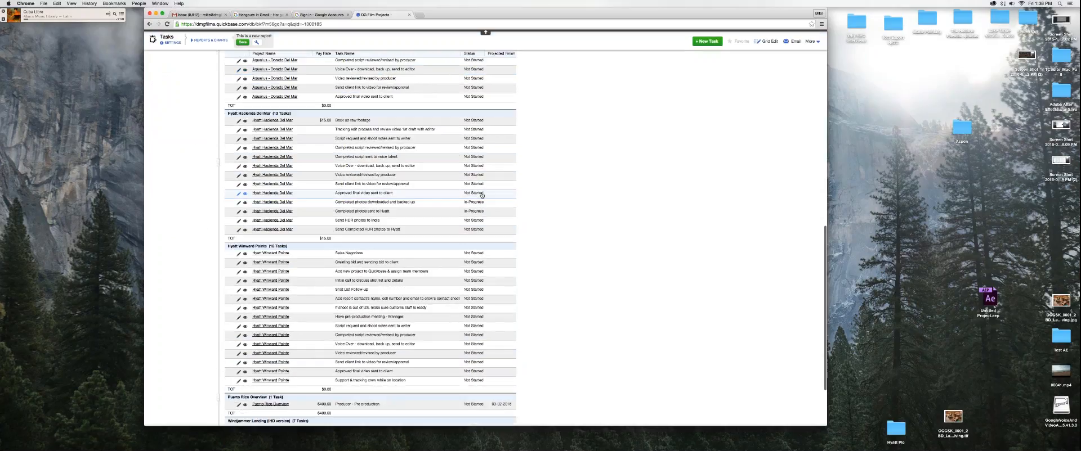
{"action": "scroll", "coordinate": [482, 196], "scroll_direction": "up", "scroll_amount": 12}
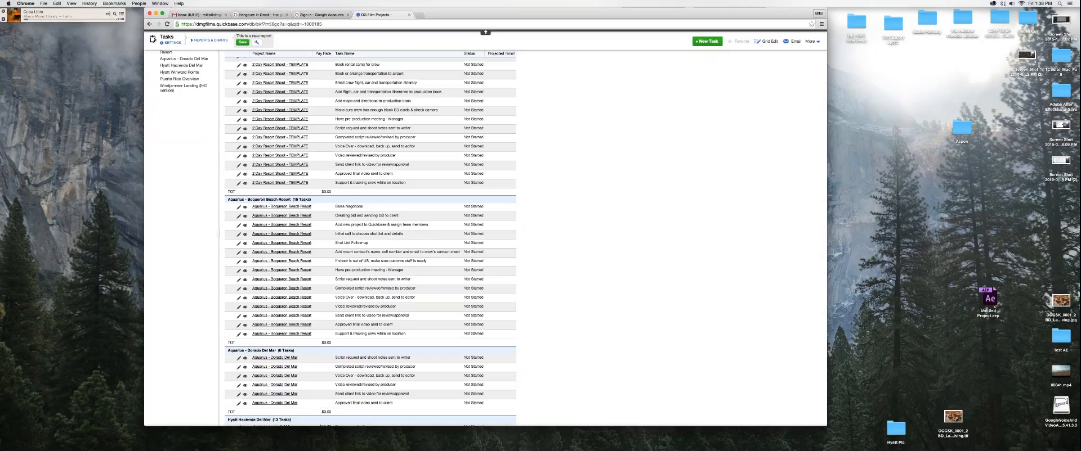
- Save the new task report as a common report named Pending Tasks
{"action": "scroll", "coordinate": [370, 236], "scroll_direction": "down", "scroll_amount": 3}
{"action": "scroll", "coordinate": [370, 197], "scroll_direction": "down", "scroll_amount": 1}
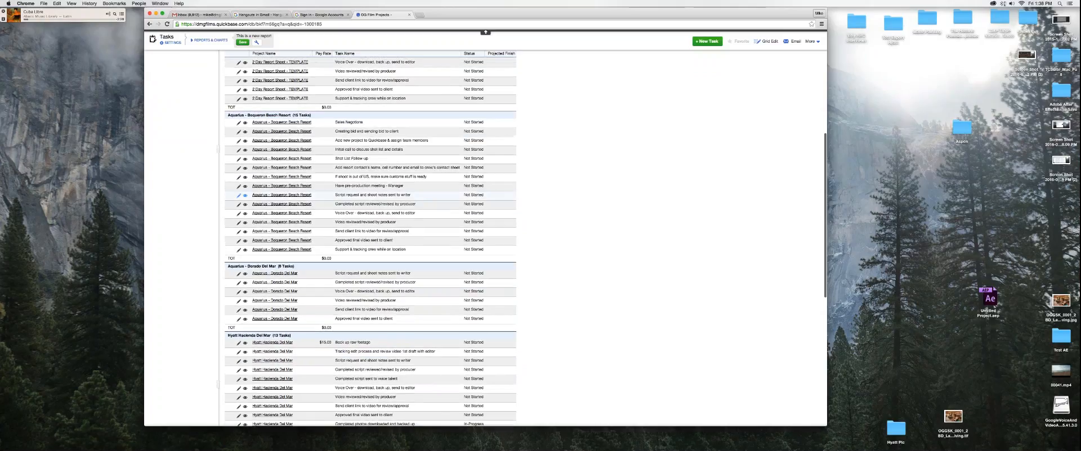
{"action": "scroll", "coordinate": [242, 195], "scroll_direction": "up", "scroll_amount": 10}
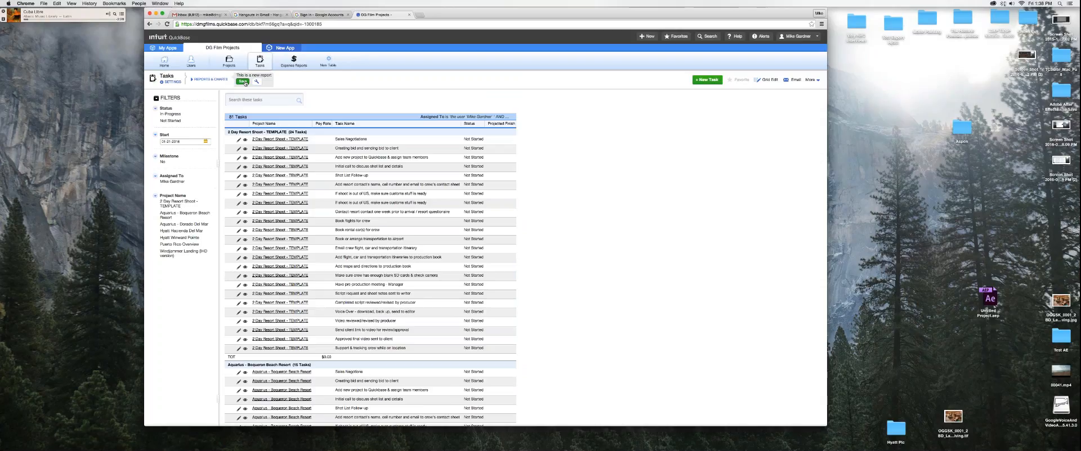
{"action": "left_click", "coordinate": [244, 82]}
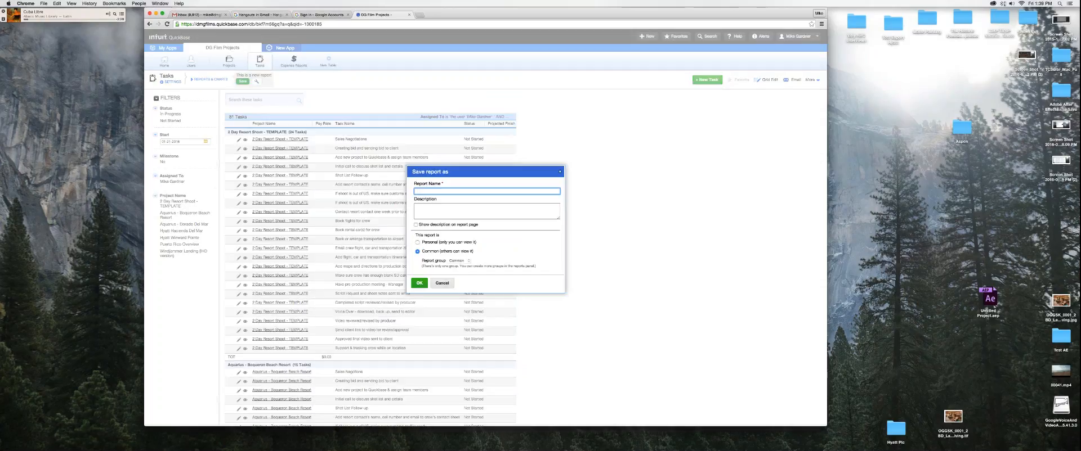
{"action": "type", "text": "Mike"}
{"action": "key", "text": "BackSpace"}
{"action": "key", "text": "BackSpace"}
{"action": "key", "text": "BackSpace"}
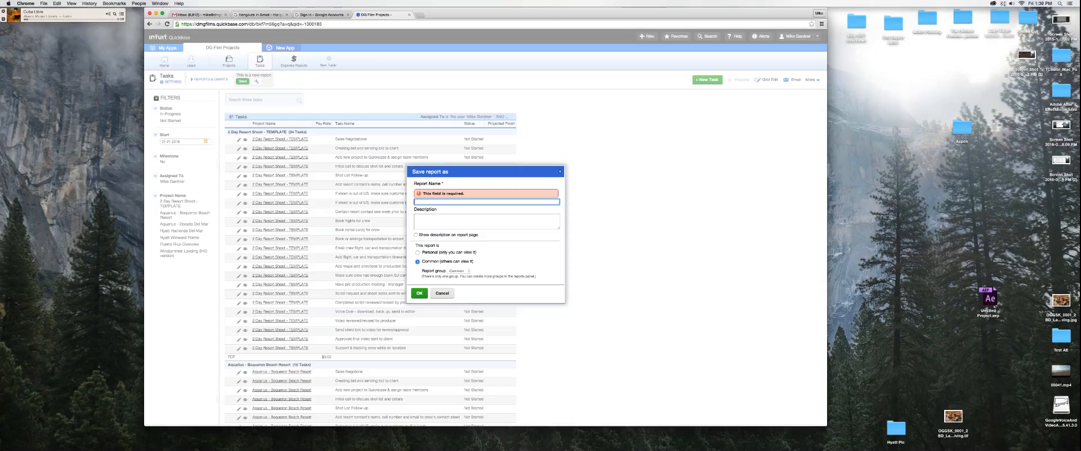
{"action": "type", "text": "ng Tasks"}
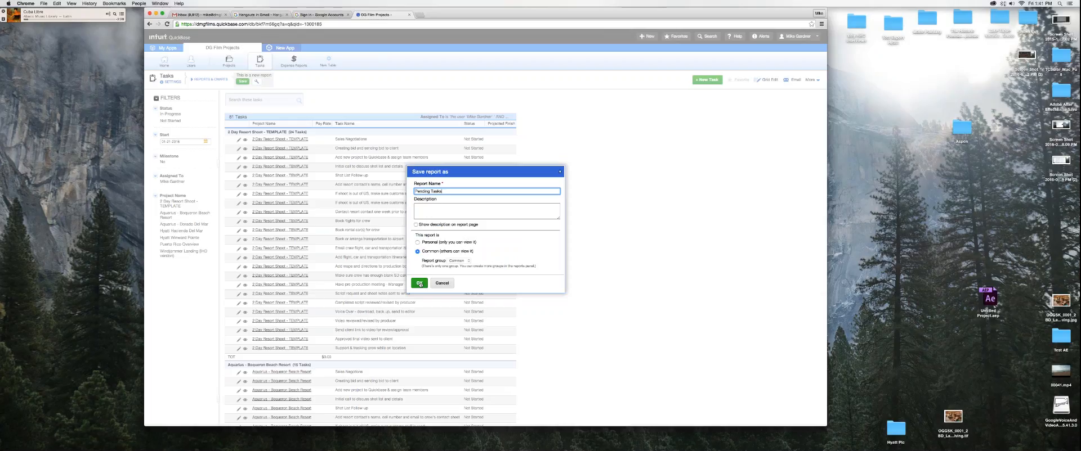
{"action": "left_click", "coordinate": [420, 283]}
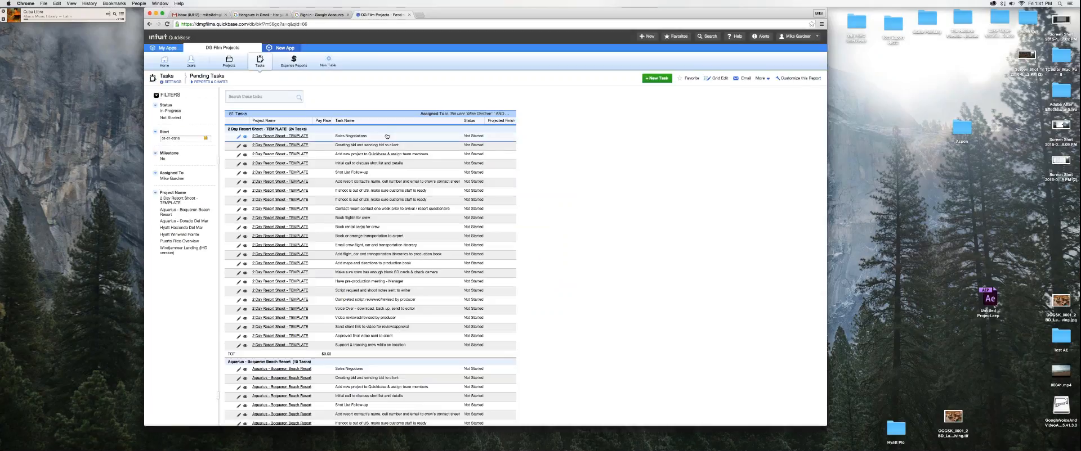
- Start customizing the app's home page and add a report or chart widget directly below the Active Projects List
{"action": "left_click", "coordinate": [164, 62]}
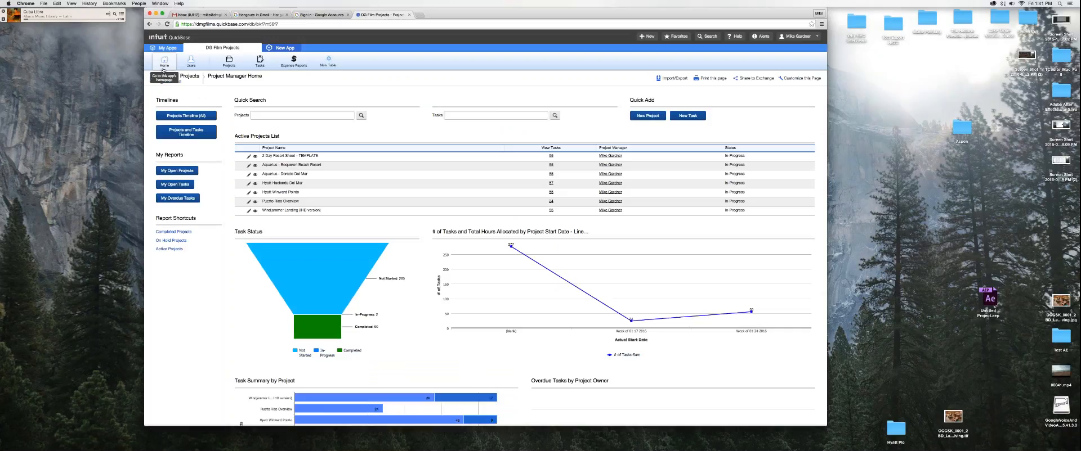
{"action": "left_click", "coordinate": [801, 79]}
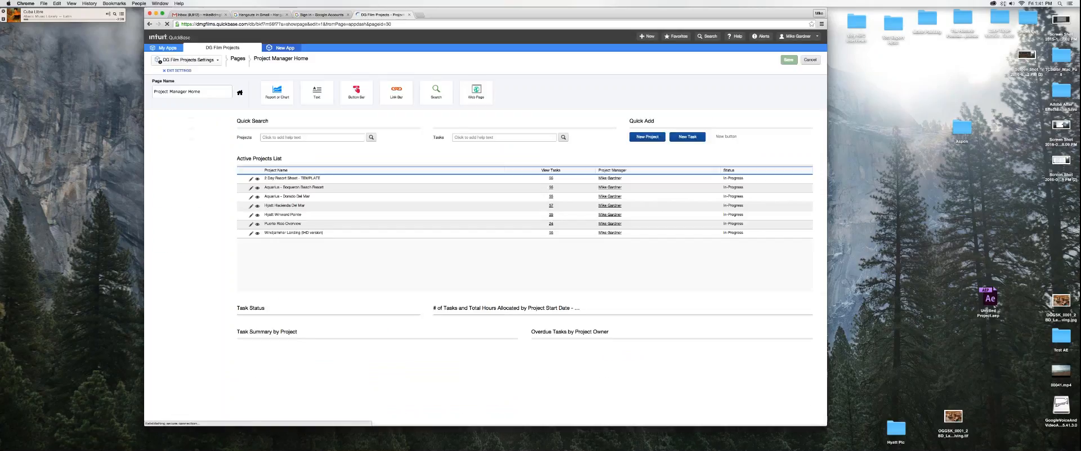
{"action": "left_click_drag", "start_coordinate": [285, 91], "coordinate": [324, 301]}
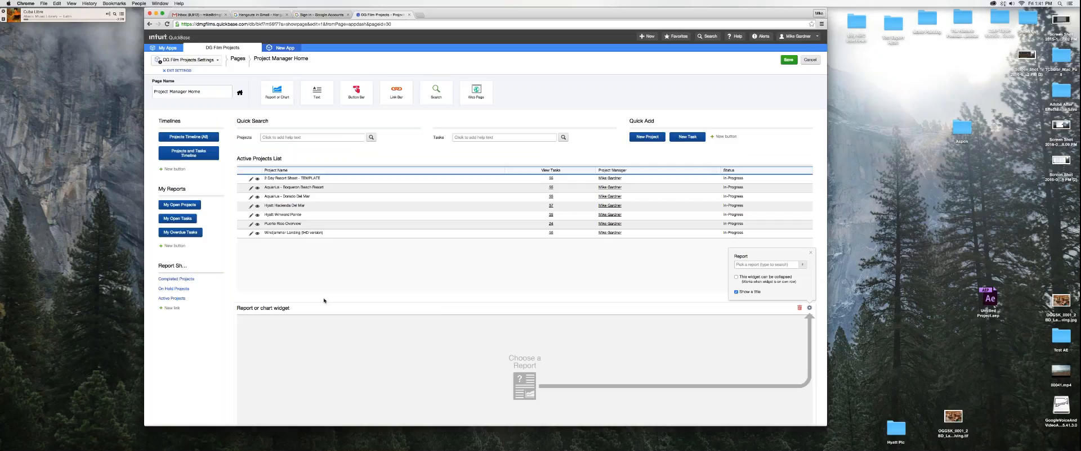
- Choose the Pending Tasks report from the Tasks table as the content of the new widget
{"action": "scroll", "coordinate": [324, 300], "scroll_direction": "down", "scroll_amount": 2}
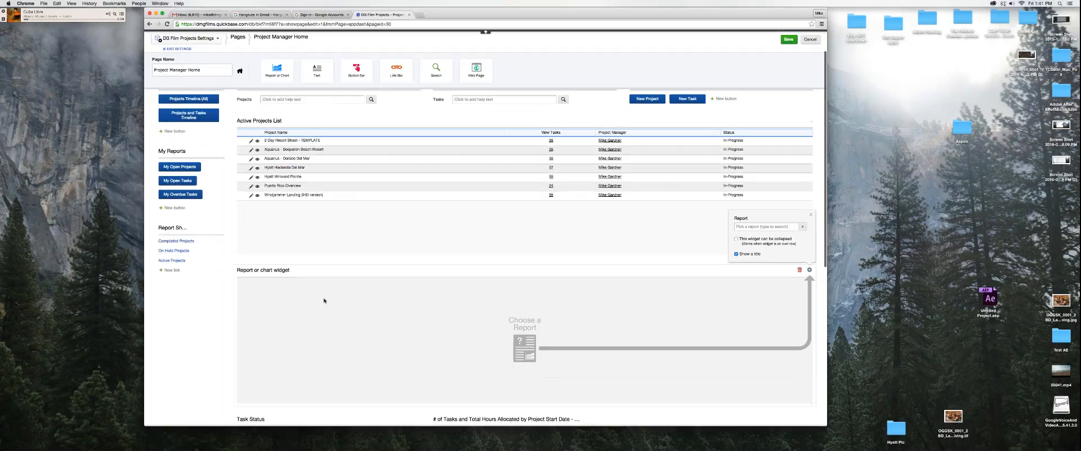
{"action": "scroll", "coordinate": [323, 301], "scroll_direction": "down", "scroll_amount": 2}
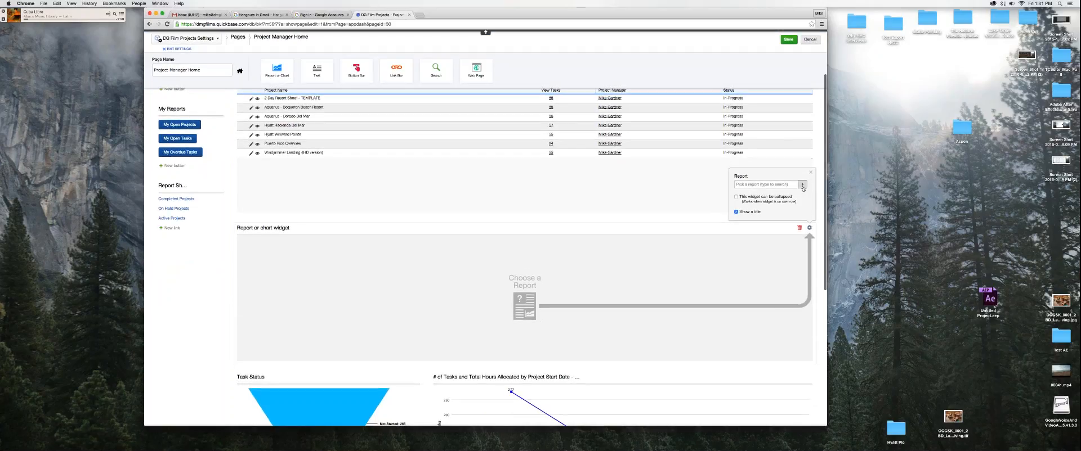
{"action": "left_click", "coordinate": [803, 185]}
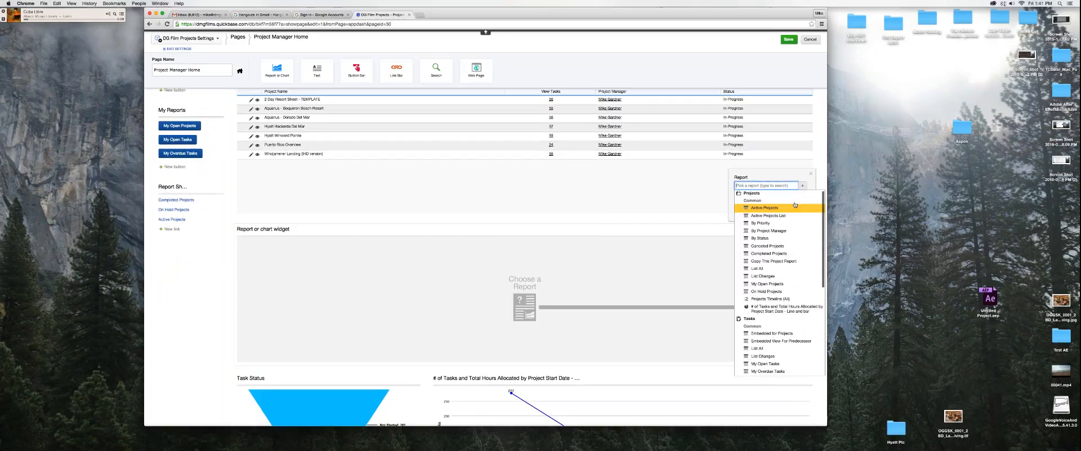
{"action": "scroll", "coordinate": [795, 205], "scroll_direction": "up", "scroll_amount": 1}
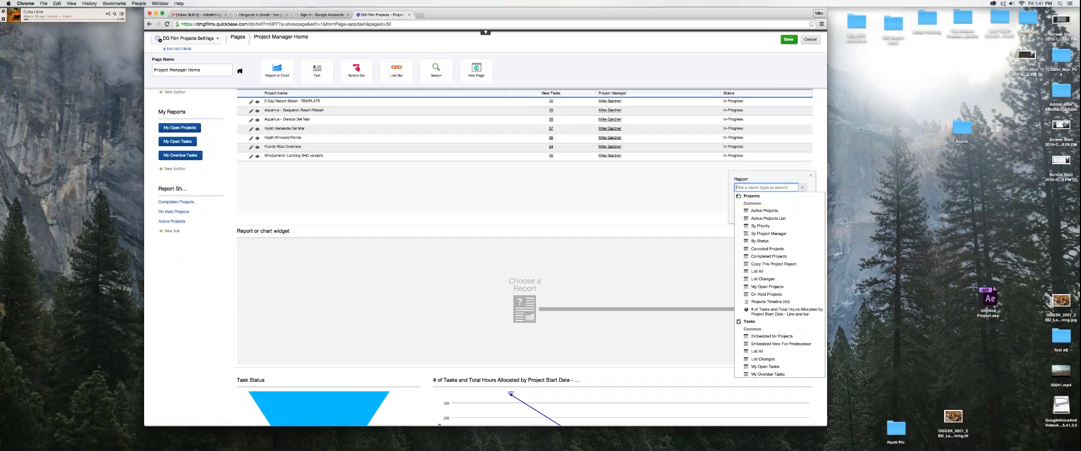
{"action": "scroll", "coordinate": [780, 284], "scroll_direction": "down", "scroll_amount": 2}
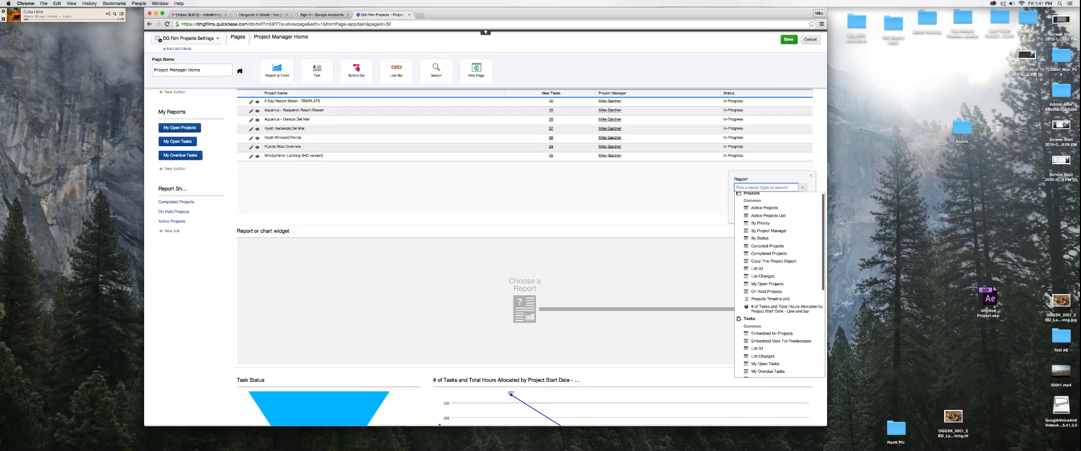
{"action": "scroll", "coordinate": [780, 285], "scroll_direction": "down", "scroll_amount": 6}
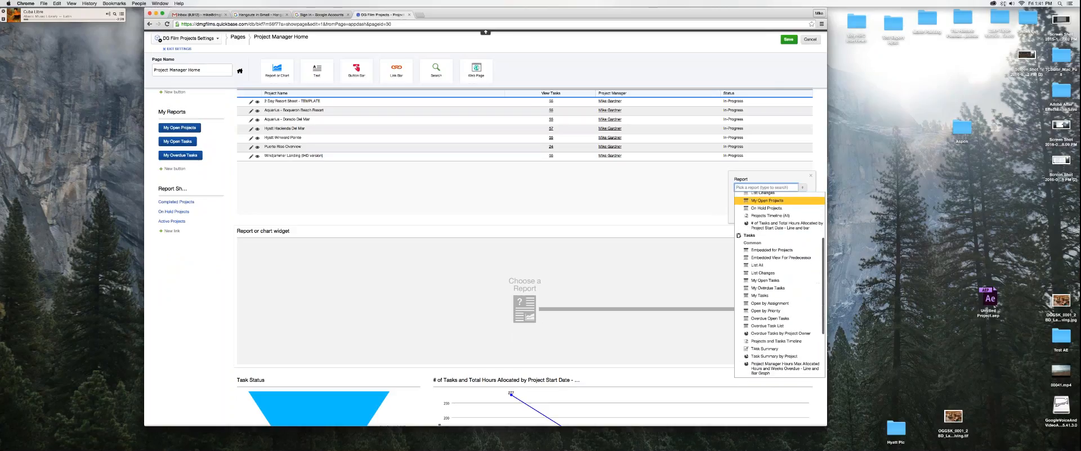
{"action": "scroll", "coordinate": [780, 244], "scroll_direction": "down", "scroll_amount": 10}
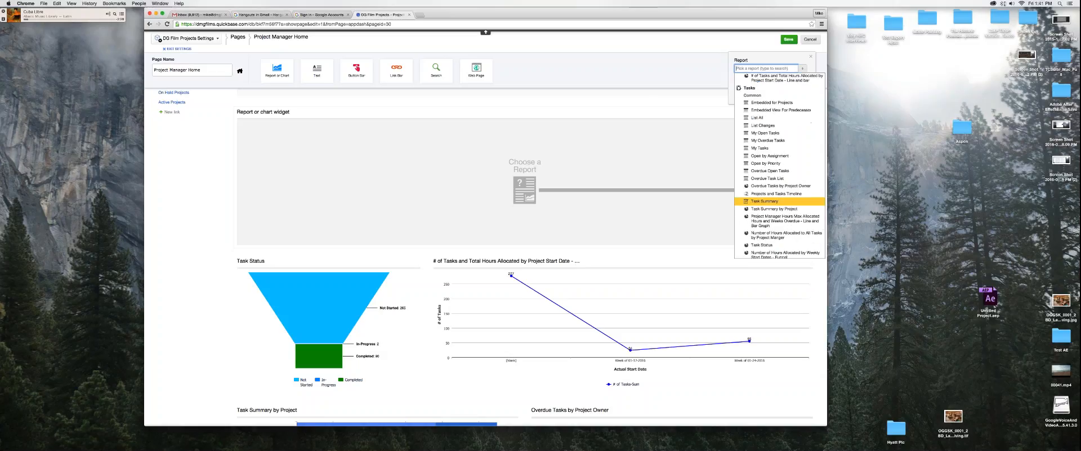
{"action": "scroll", "coordinate": [779, 186], "scroll_direction": "down", "scroll_amount": 1}
{"action": "scroll", "coordinate": [780, 187], "scroll_direction": "down", "scroll_amount": 2}
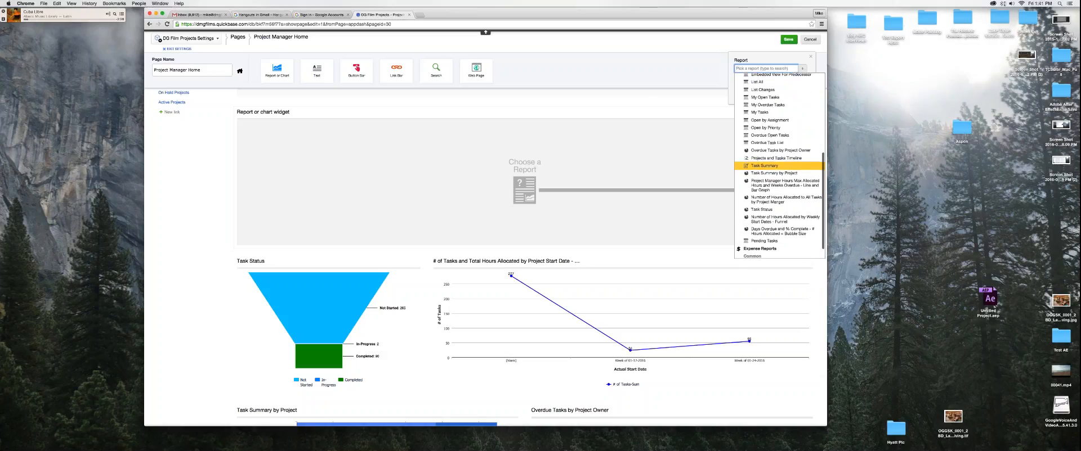
{"action": "left_click", "coordinate": [780, 238]}
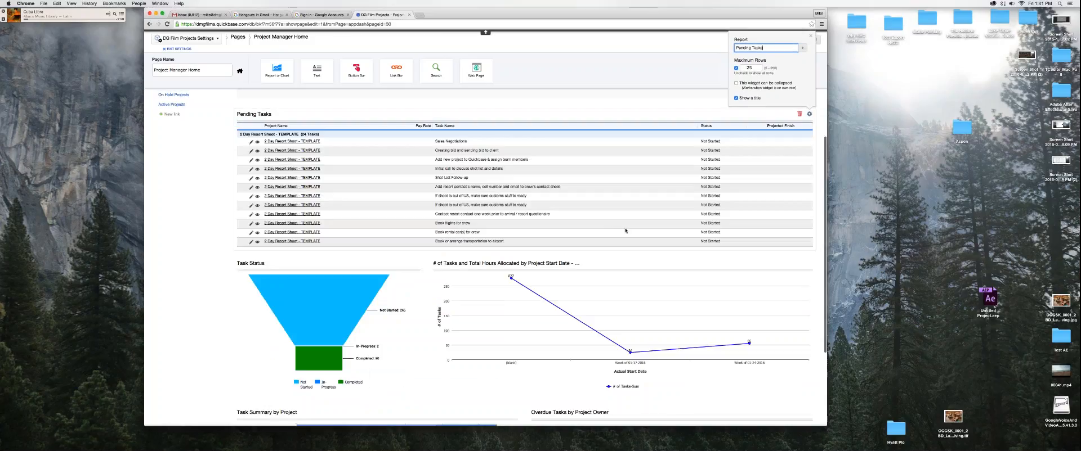
- Check the layout of the edited home page, from the Pending Tasks widget down to the task charts
{"action": "scroll", "coordinate": [625, 230], "scroll_direction": "up", "scroll_amount": 3}
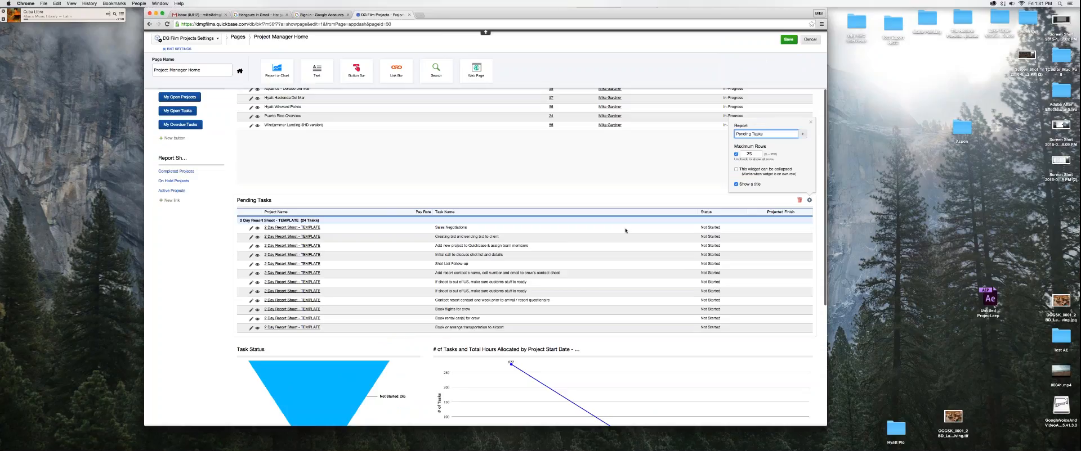
{"action": "scroll", "coordinate": [624, 230], "scroll_direction": "down", "scroll_amount": 1}
{"action": "scroll", "coordinate": [431, 298], "scroll_direction": "up", "scroll_amount": 1}
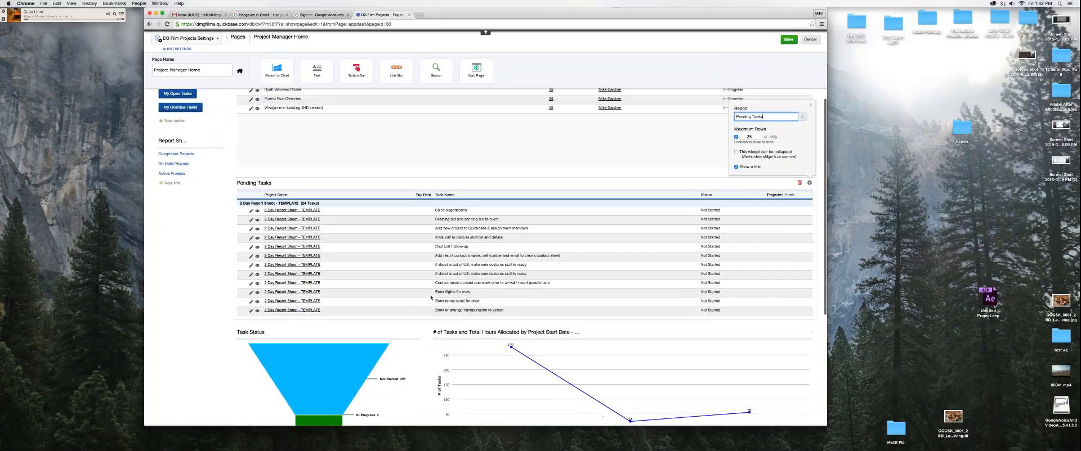
{"action": "scroll", "coordinate": [432, 299], "scroll_direction": "up", "scroll_amount": 1}
{"action": "scroll", "coordinate": [431, 298], "scroll_direction": "down", "scroll_amount": 1}
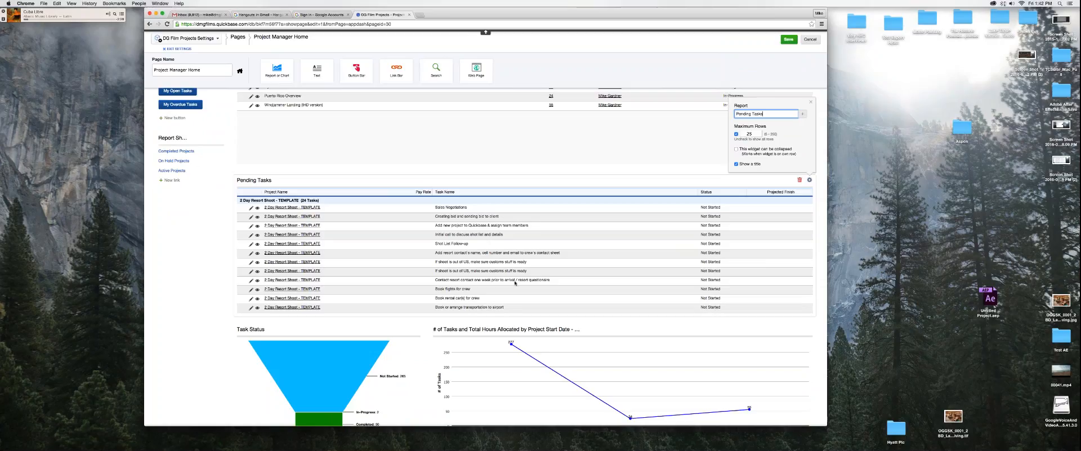
{"action": "scroll", "coordinate": [515, 283], "scroll_direction": "down", "scroll_amount": 1}
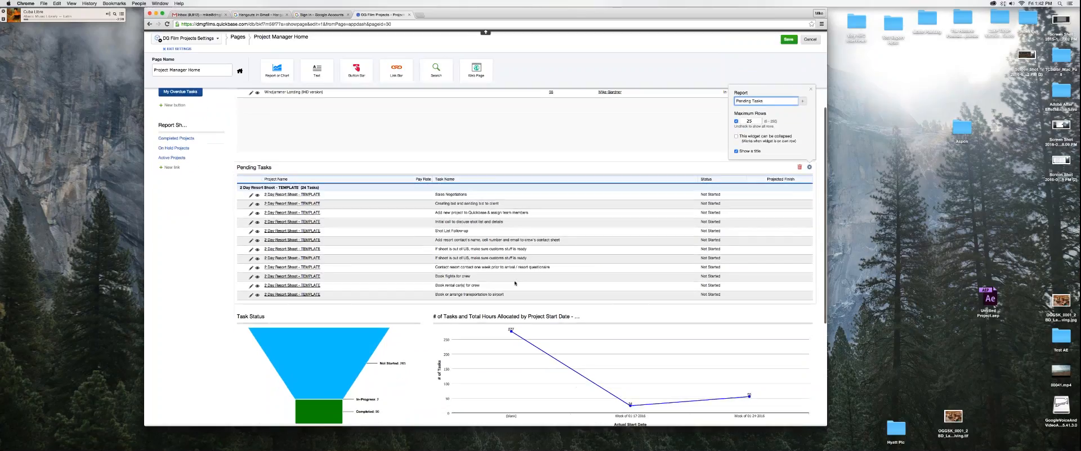
{"action": "scroll", "coordinate": [514, 283], "scroll_direction": "down", "scroll_amount": 5}
{"action": "scroll", "coordinate": [514, 283], "scroll_direction": "down", "scroll_amount": 1}
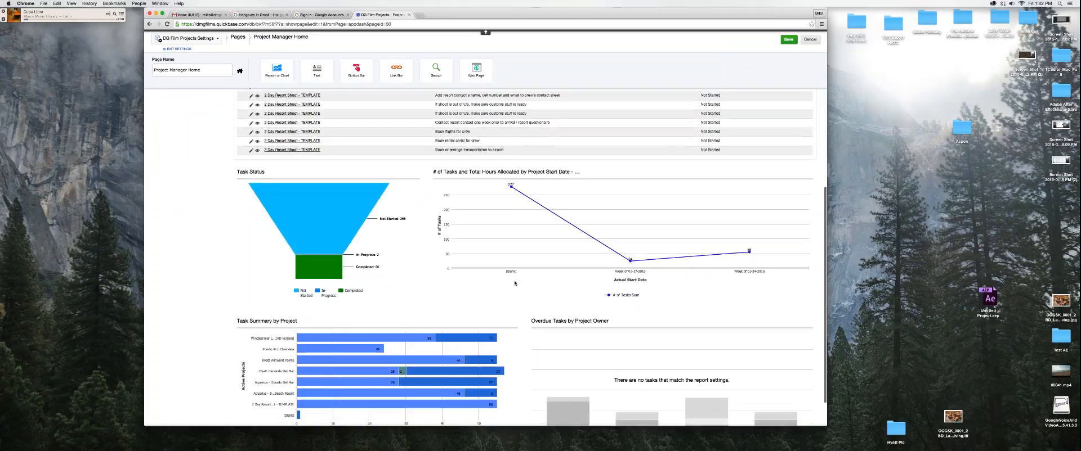
{"action": "scroll", "coordinate": [515, 284], "scroll_direction": "down", "scroll_amount": 3}
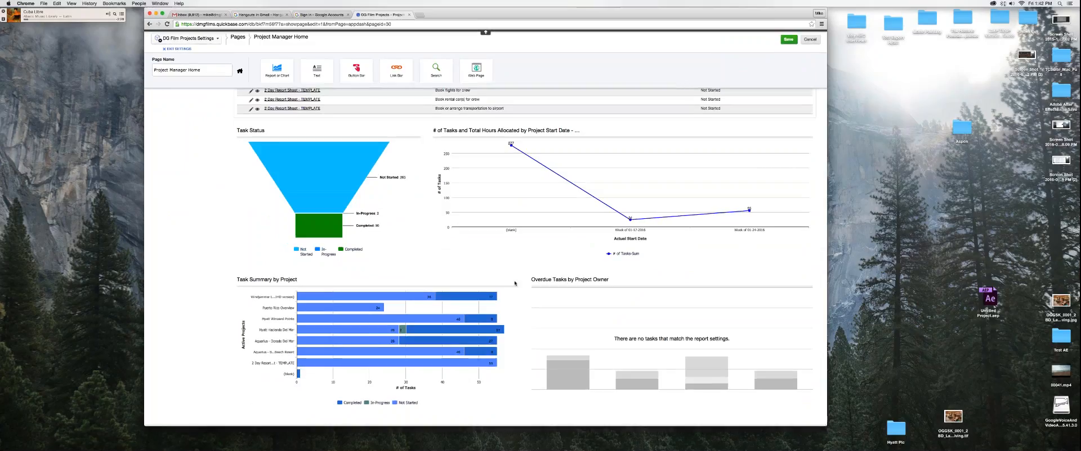
- Save the customized Project Manager Home page
{"action": "scroll", "coordinate": [515, 283], "scroll_direction": "up", "scroll_amount": 6}
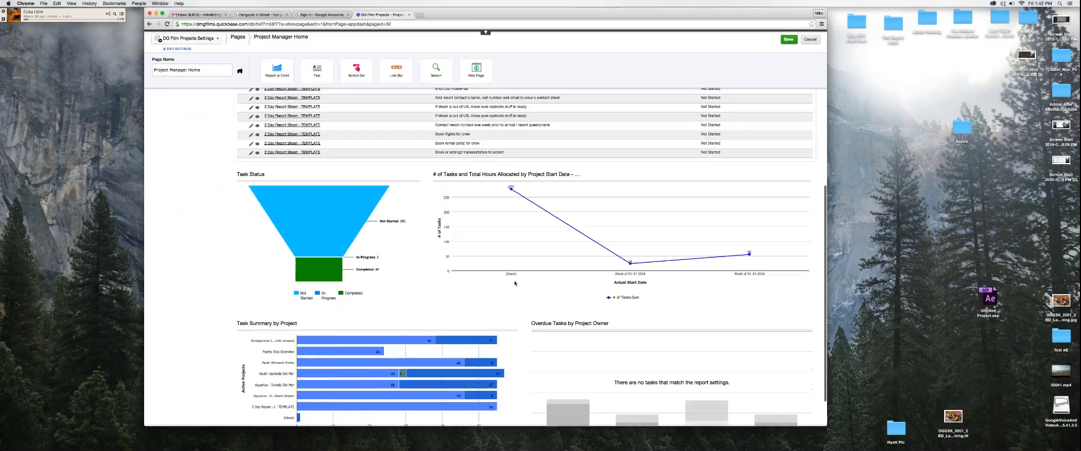
{"action": "scroll", "coordinate": [515, 283], "scroll_direction": "up", "scroll_amount": 6}
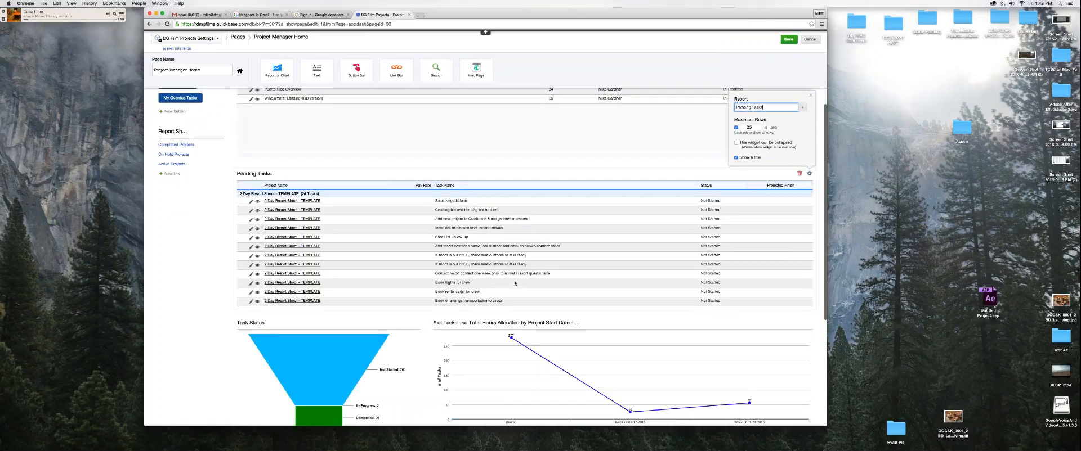
{"action": "scroll", "coordinate": [514, 283], "scroll_direction": "up", "scroll_amount": 5}
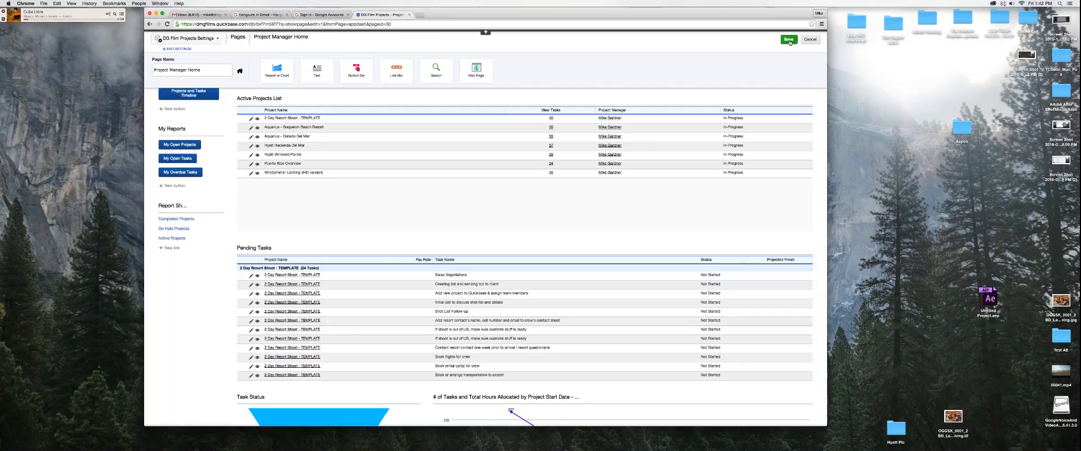
{"action": "left_click", "coordinate": [789, 39]}
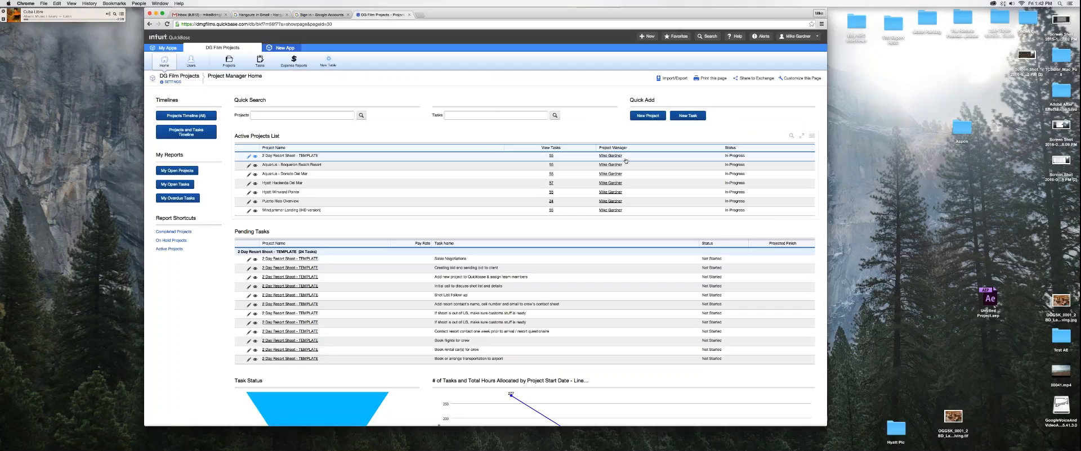
- Examine the saved home page, going through the Pending Tasks list, its result pages and the charts below it
{"action": "scroll", "coordinate": [626, 161], "scroll_direction": "down", "scroll_amount": 1}
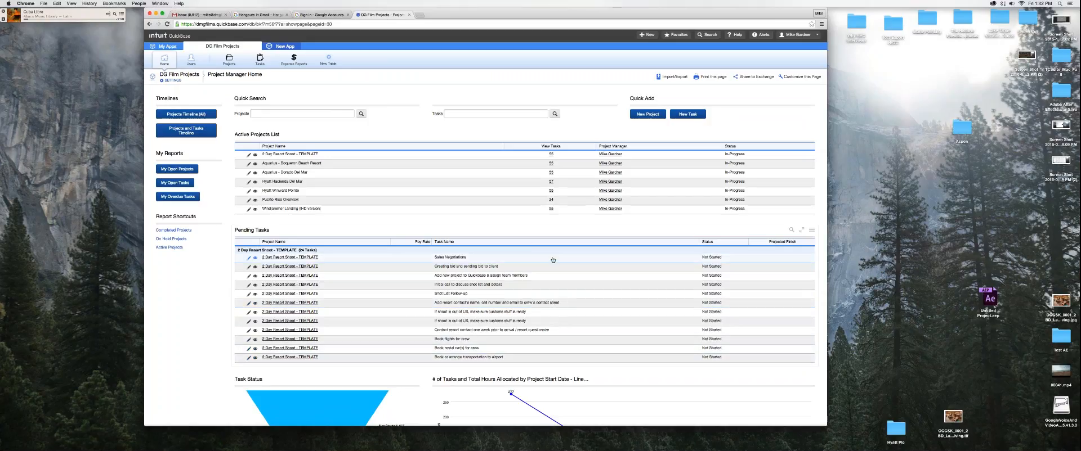
{"action": "scroll", "coordinate": [549, 283], "scroll_direction": "down", "scroll_amount": 1}
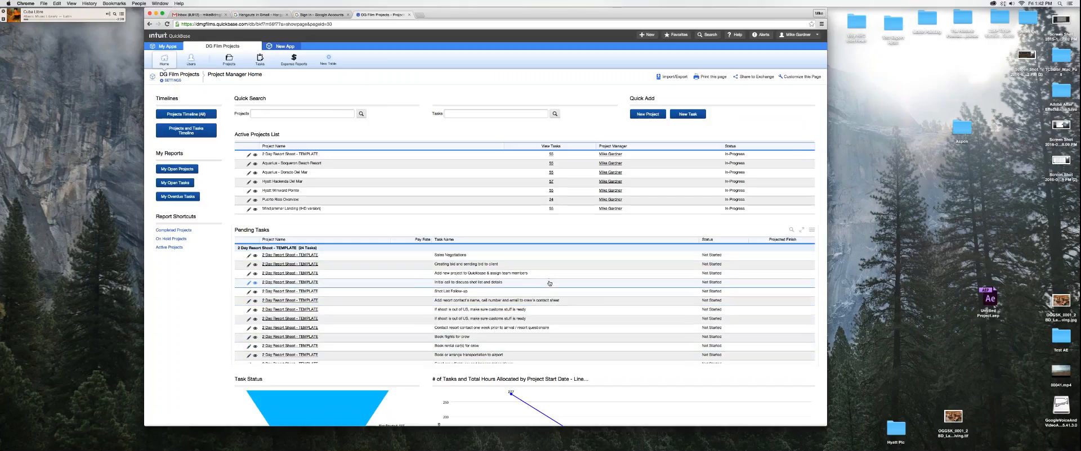
{"action": "scroll", "coordinate": [549, 284], "scroll_direction": "down", "scroll_amount": 3}
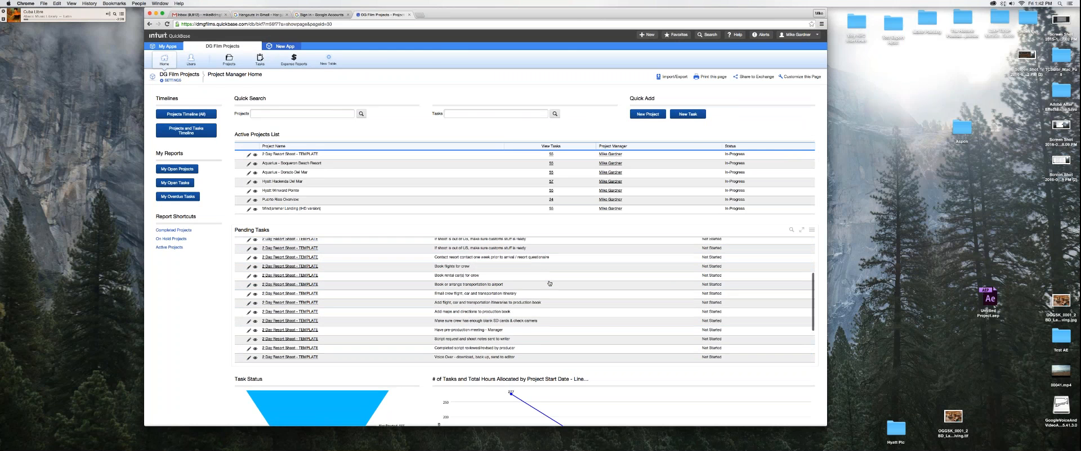
{"action": "scroll", "coordinate": [549, 284], "scroll_direction": "down", "scroll_amount": 10}
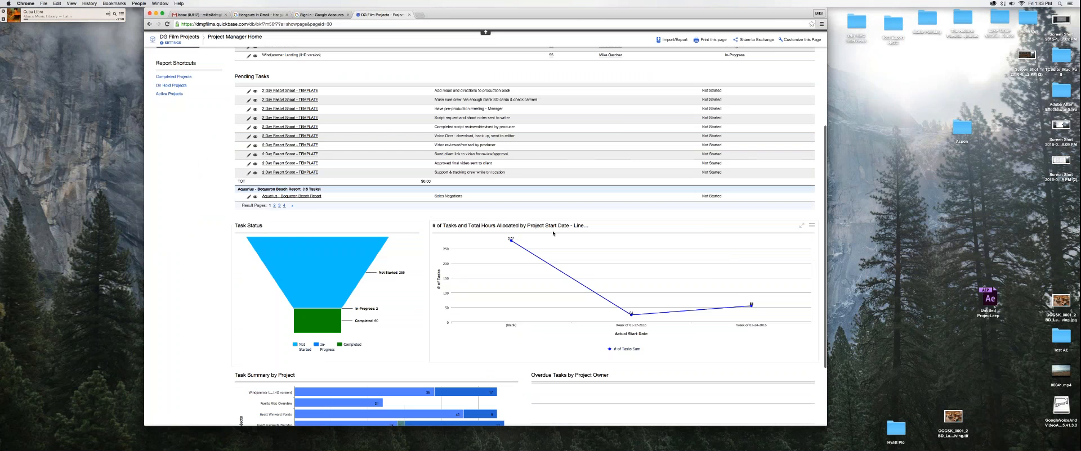
{"action": "scroll", "coordinate": [553, 233], "scroll_direction": "up", "scroll_amount": 5}
{"action": "scroll", "coordinate": [552, 229], "scroll_direction": "up", "scroll_amount": 5}
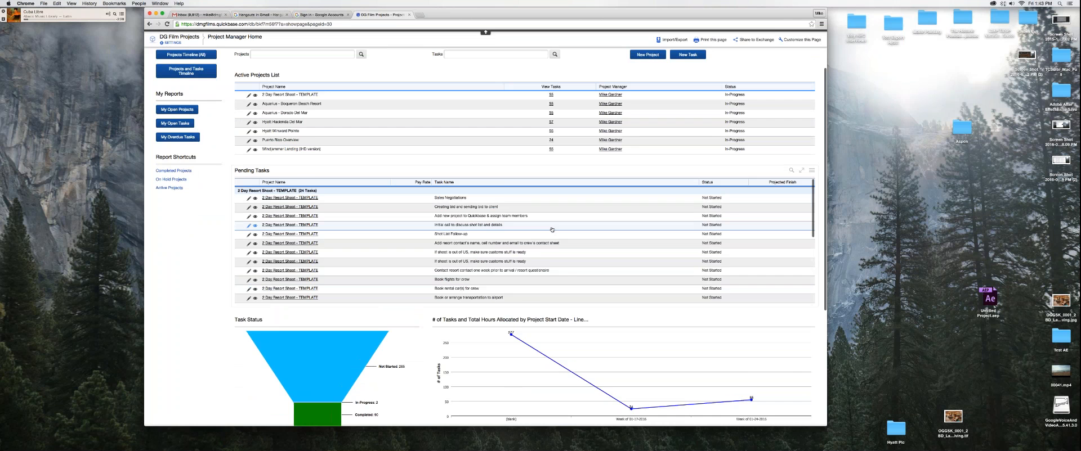
{"action": "scroll", "coordinate": [551, 229], "scroll_direction": "down", "scroll_amount": 10}
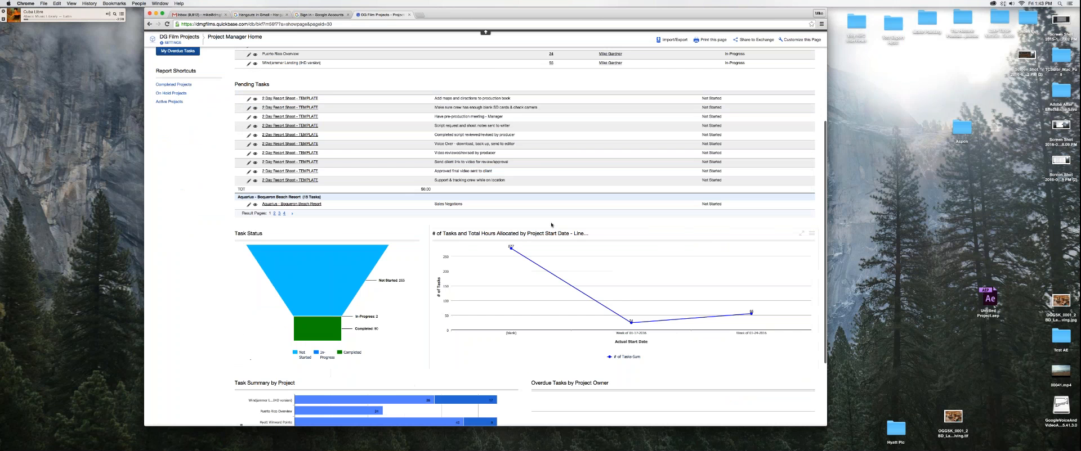
{"action": "scroll", "coordinate": [552, 225], "scroll_direction": "down", "scroll_amount": 5}
{"action": "scroll", "coordinate": [574, 87], "scroll_direction": "down", "scroll_amount": 2}
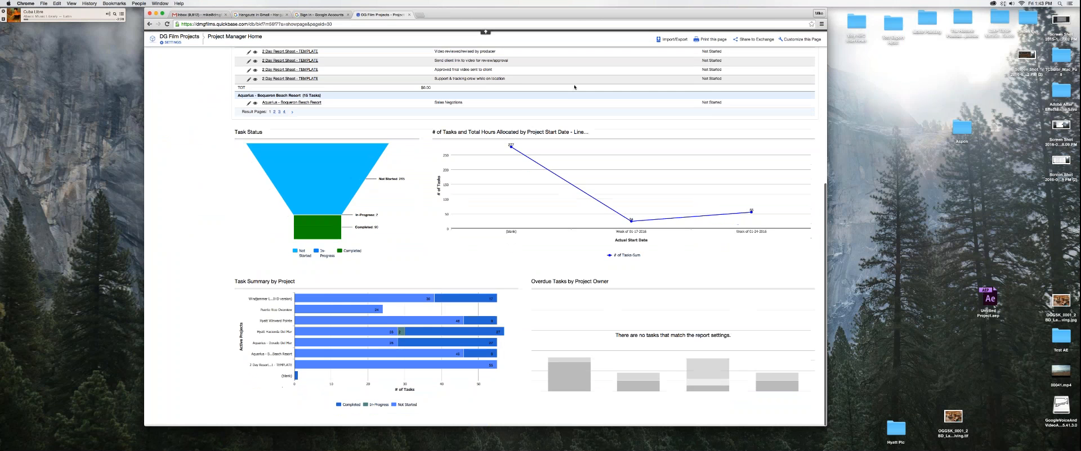
- Check how far the Pending Tasks rows extend in the widget before the remaining tasks continue on further result pages
{"action": "scroll", "coordinate": [574, 79], "scroll_direction": "up", "scroll_amount": 5}
{"action": "scroll", "coordinate": [524, 85], "scroll_direction": "down", "scroll_amount": 3}
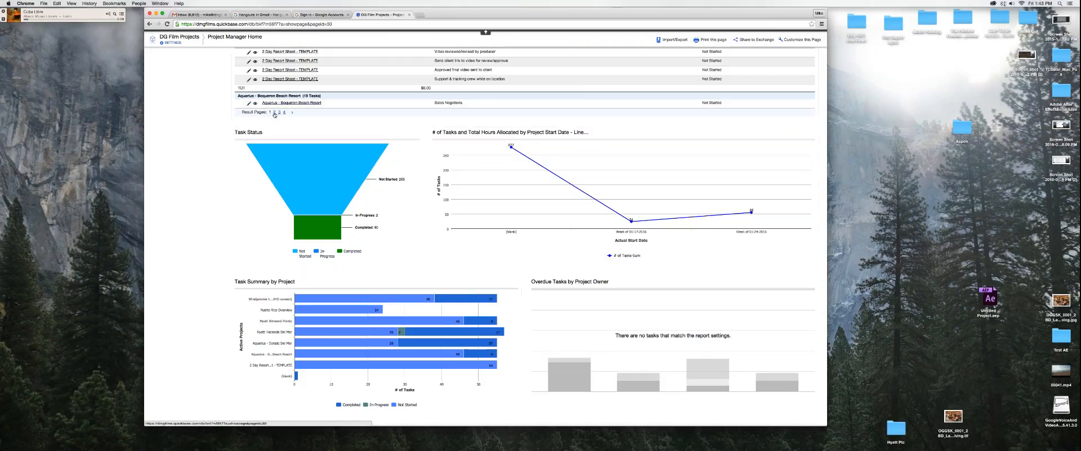
{"action": "scroll", "coordinate": [640, 91], "scroll_direction": "up", "scroll_amount": 5}
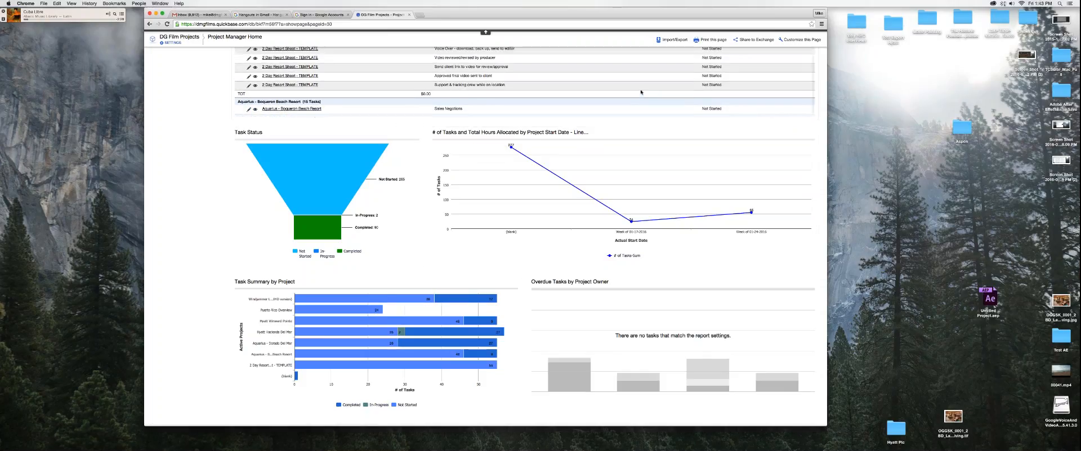
{"action": "scroll", "coordinate": [640, 92], "scroll_direction": "up", "scroll_amount": 2}
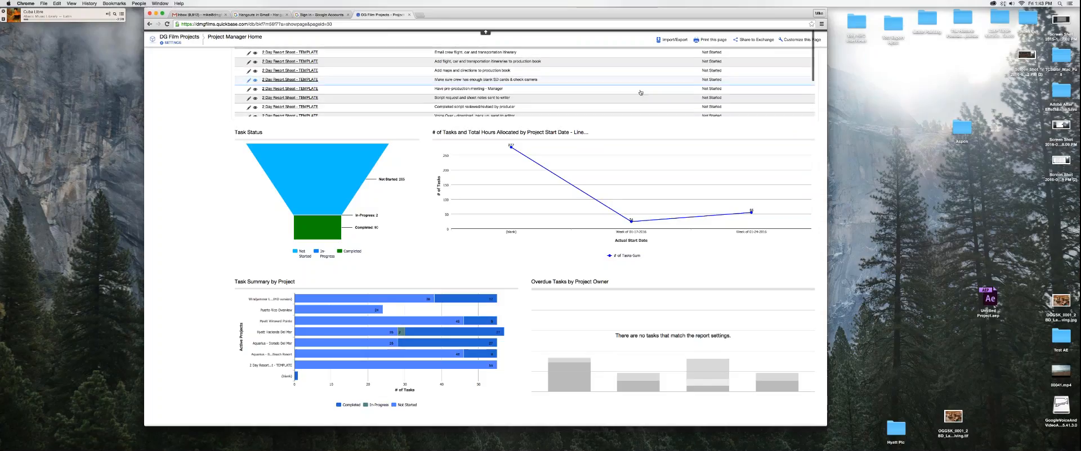
{"action": "scroll", "coordinate": [640, 92], "scroll_direction": "down", "scroll_amount": 8}
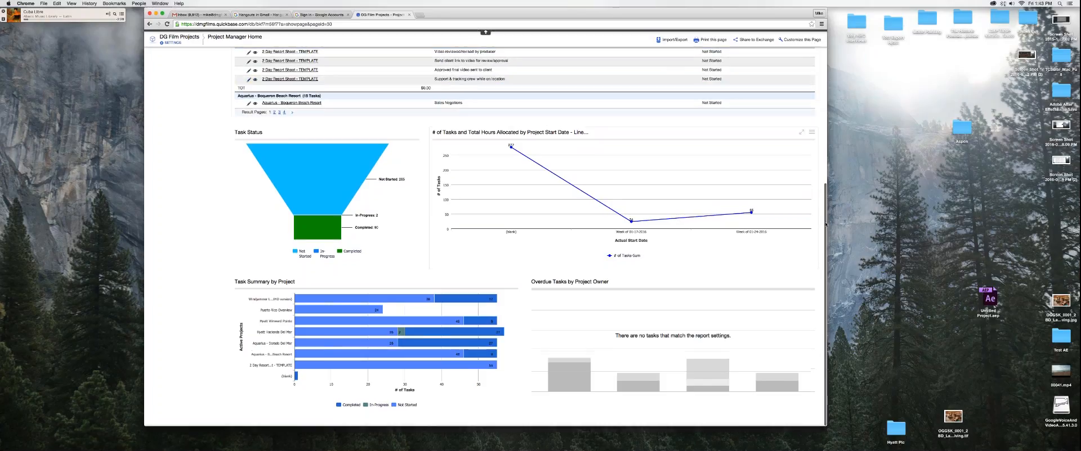
{"action": "scroll", "coordinate": [331, 261], "scroll_direction": "up", "scroll_amount": 6}
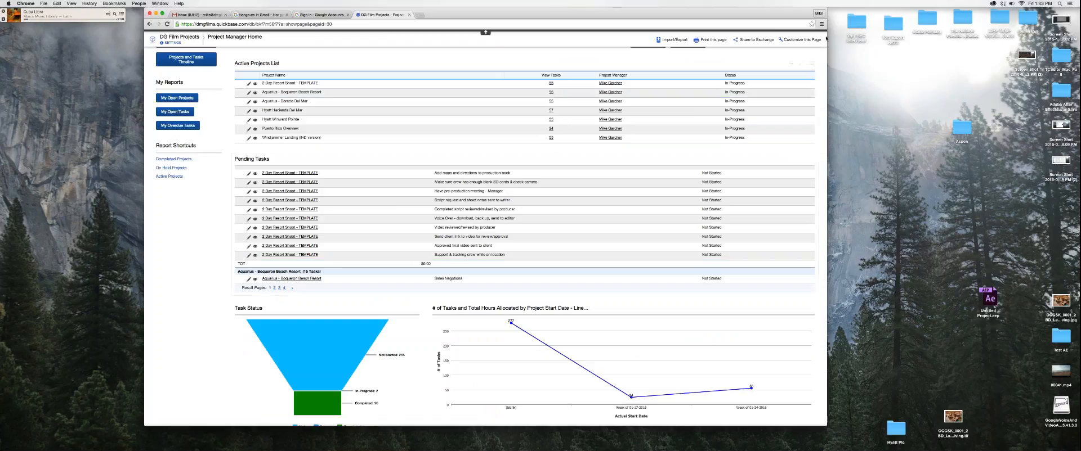
- Raise the Pending Tasks widget's maximum number of rows on the Project Manager Home page and save the customized page
{"action": "left_click", "coordinate": [802, 40]}
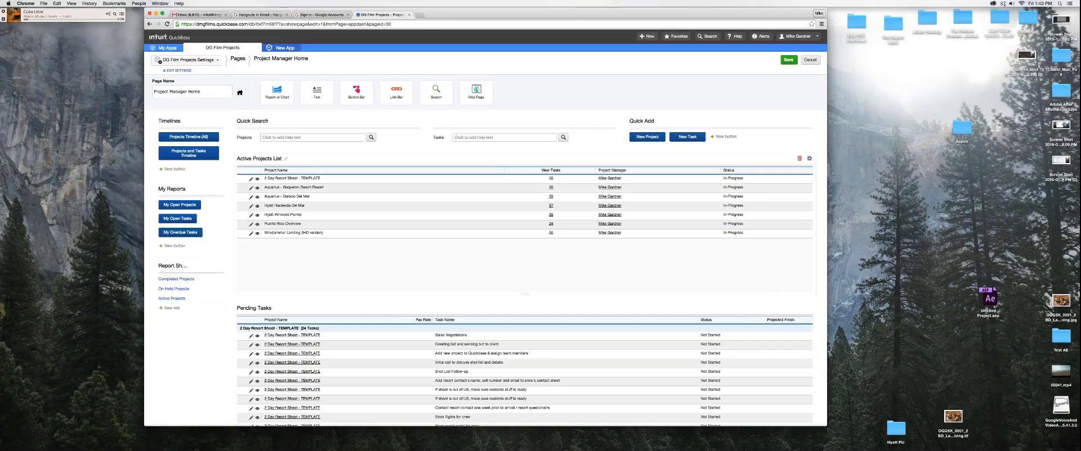
{"action": "scroll", "coordinate": [484, 253], "scroll_direction": "down", "scroll_amount": 2}
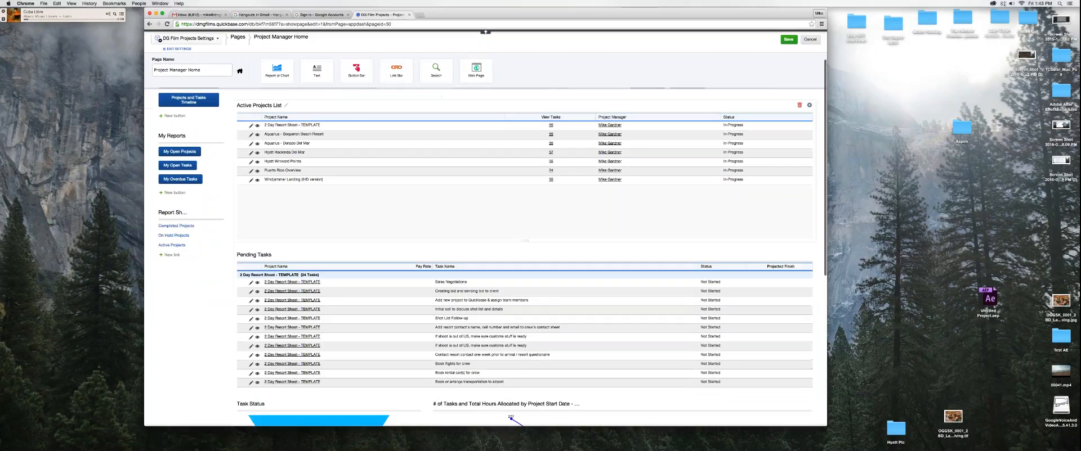
{"action": "scroll", "coordinate": [256, 214], "scroll_direction": "down", "scroll_amount": 2}
{"action": "scroll", "coordinate": [317, 217], "scroll_direction": "down", "scroll_amount": 5}
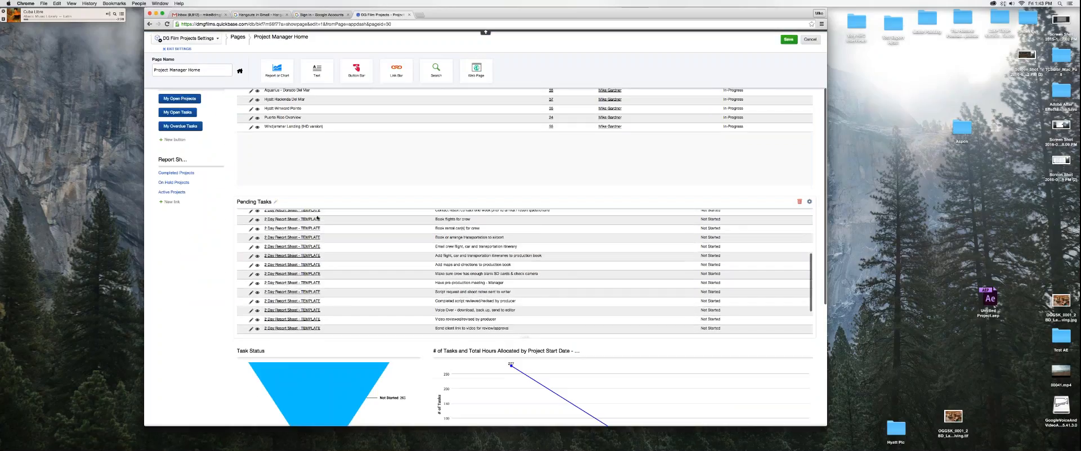
{"action": "scroll", "coordinate": [317, 218], "scroll_direction": "up", "scroll_amount": 5}
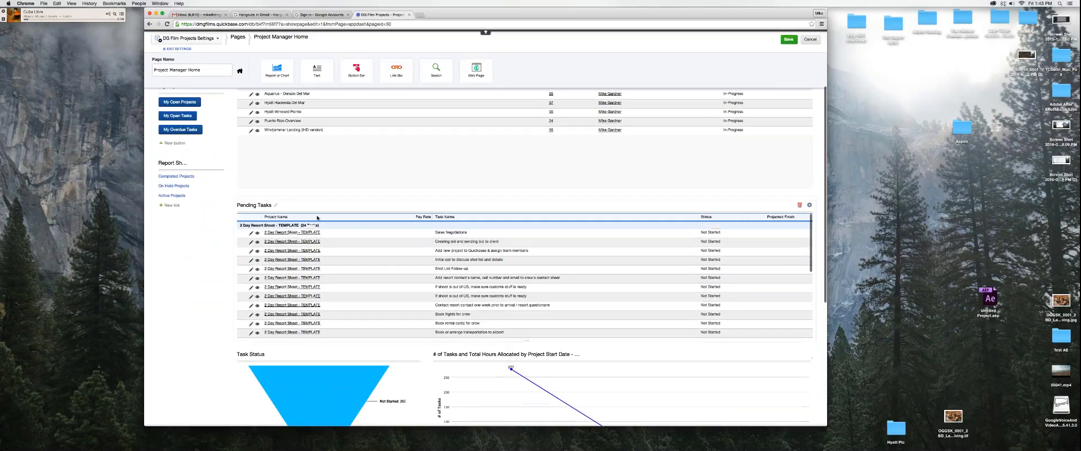
{"action": "scroll", "coordinate": [317, 218], "scroll_direction": "up", "scroll_amount": 1}
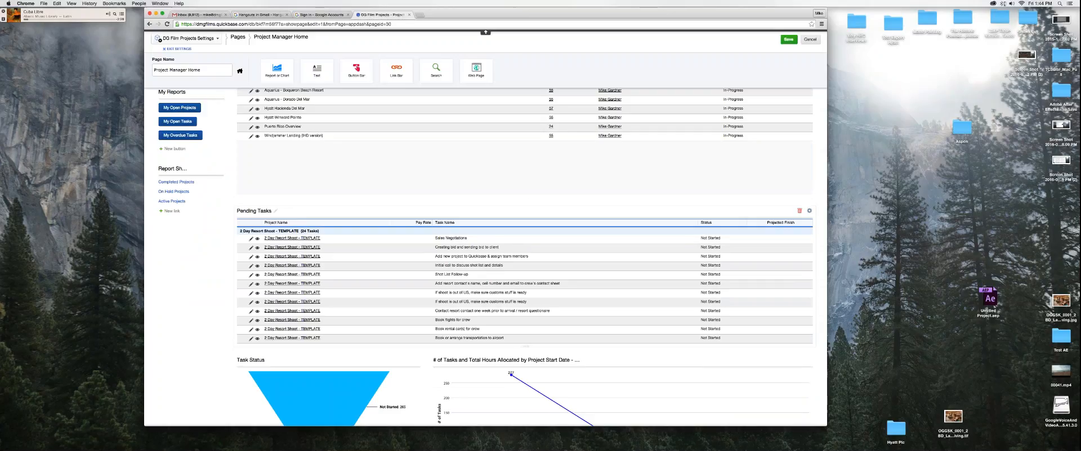
{"action": "left_click", "coordinate": [810, 211]}
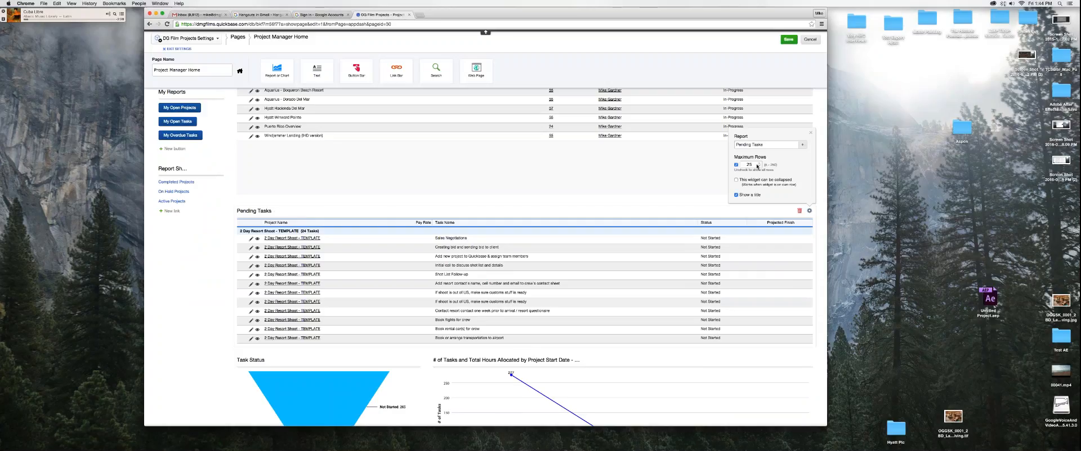
{"action": "double_click", "coordinate": [748, 164]}
{"action": "left_click", "coordinate": [789, 40]}
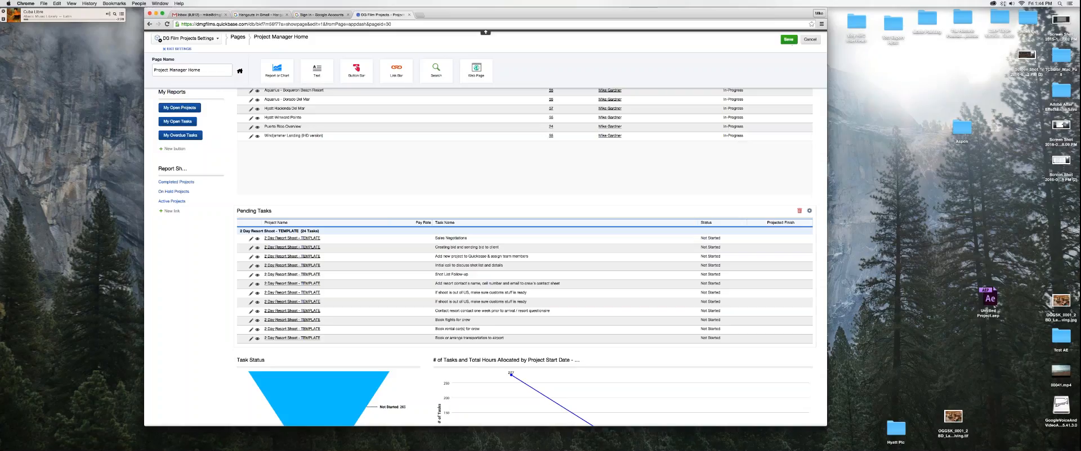
{"action": "left_click", "coordinate": [789, 40]}
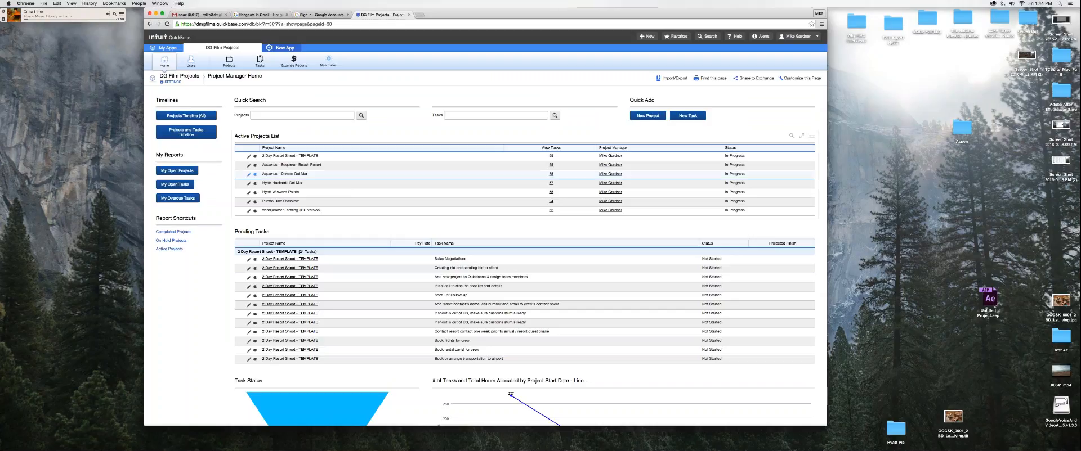
- Go through the extended Pending Tasks list from the 2 Day Resort Shoot template group down to the Windjammer Landing tasks and the grand total
{"action": "scroll", "coordinate": [369, 268], "scroll_direction": "down", "scroll_amount": 10}
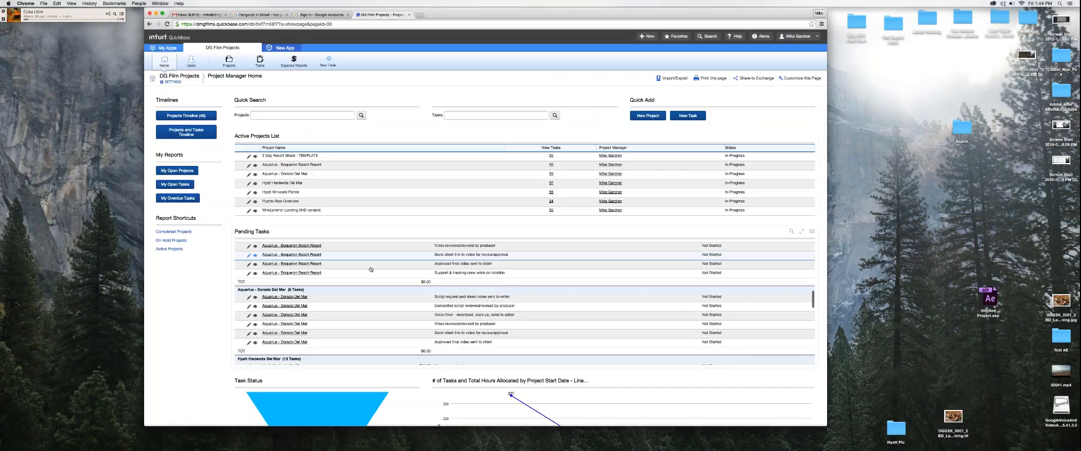
{"action": "scroll", "coordinate": [371, 269], "scroll_direction": "down", "scroll_amount": 10}
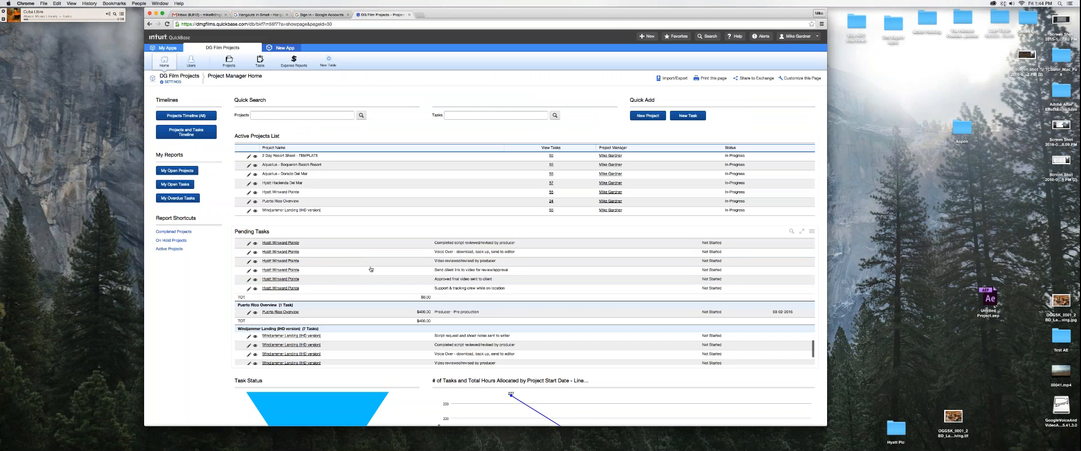
{"action": "scroll", "coordinate": [371, 269], "scroll_direction": "down", "scroll_amount": 8}
{"action": "scroll", "coordinate": [371, 253], "scroll_direction": "down", "scroll_amount": 3}
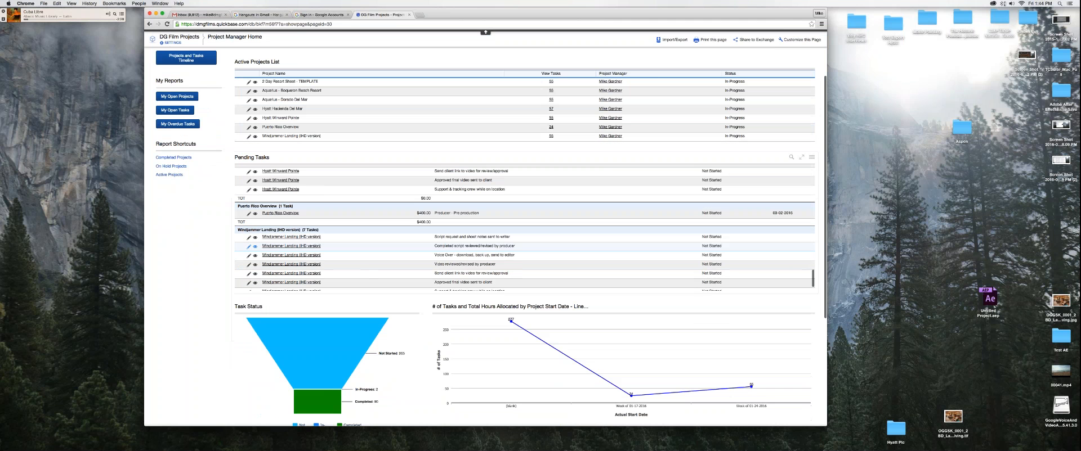
{"action": "scroll", "coordinate": [370, 248], "scroll_direction": "up", "scroll_amount": 15}
{"action": "scroll", "coordinate": [370, 253], "scroll_direction": "down", "scroll_amount": 15}
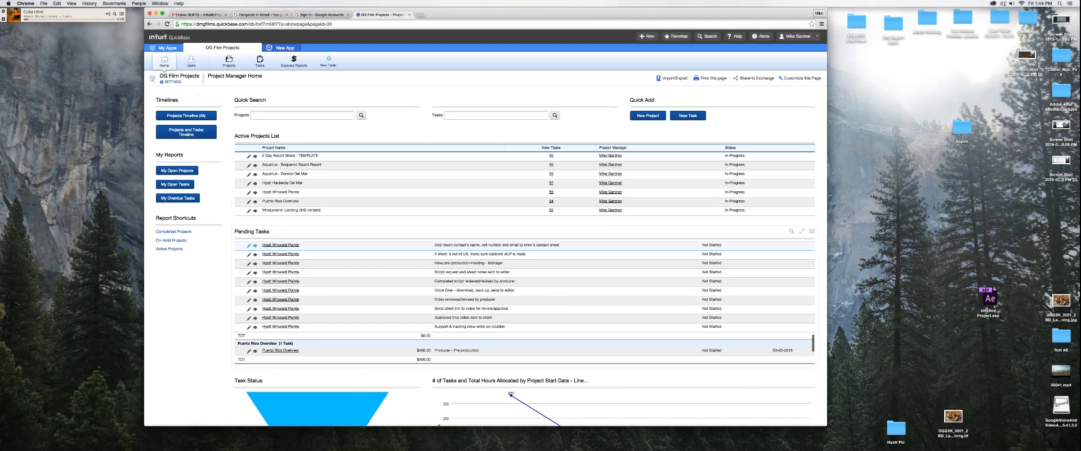
{"action": "scroll", "coordinate": [370, 253], "scroll_direction": "down", "scroll_amount": 3}
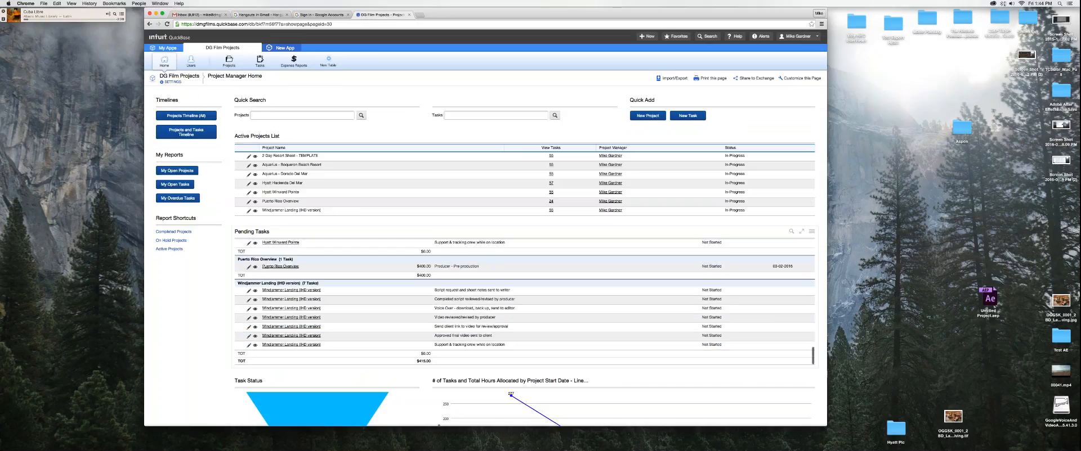
{"action": "scroll", "coordinate": [369, 274], "scroll_direction": "up", "scroll_amount": 10}
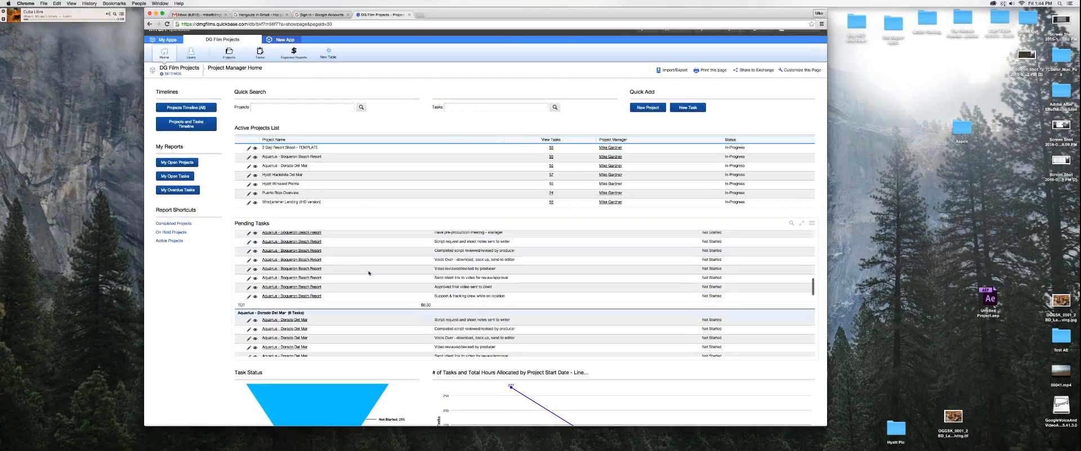
{"action": "scroll", "coordinate": [368, 274], "scroll_direction": "up", "scroll_amount": 3}
{"action": "scroll", "coordinate": [248, 252], "scroll_direction": "up", "scroll_amount": 2}
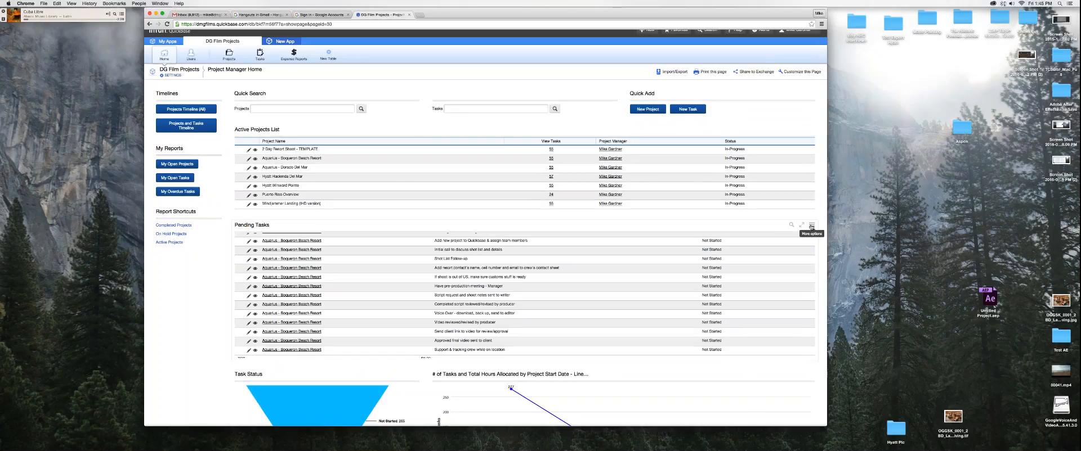
- Filter the Pending Tasks widget by "hacienda", view the filtered report enlarged, and return to the home page
{"action": "left_click", "coordinate": [791, 225]}
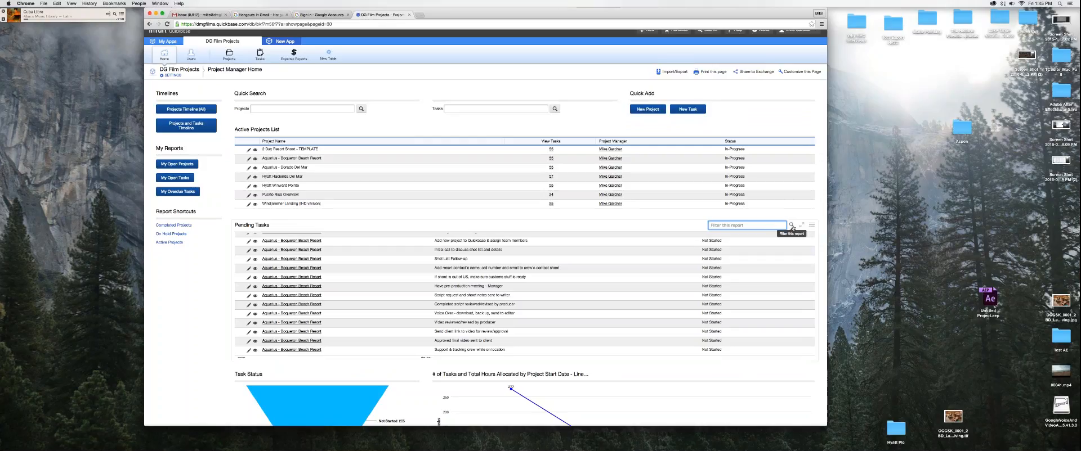
{"action": "type", "text": "hacienda"}
{"action": "left_click", "coordinate": [792, 225]}
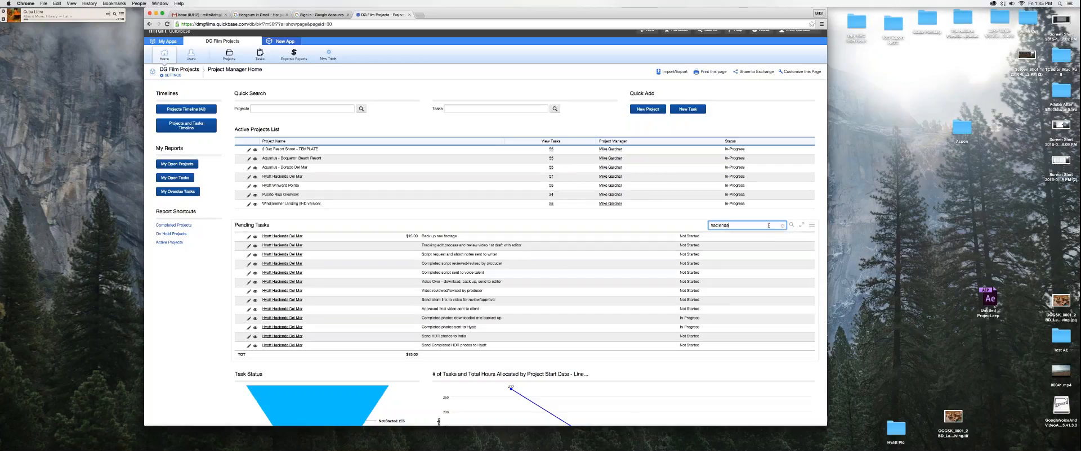
{"action": "double_click", "coordinate": [724, 226]}
{"action": "left_click", "coordinate": [801, 225]}
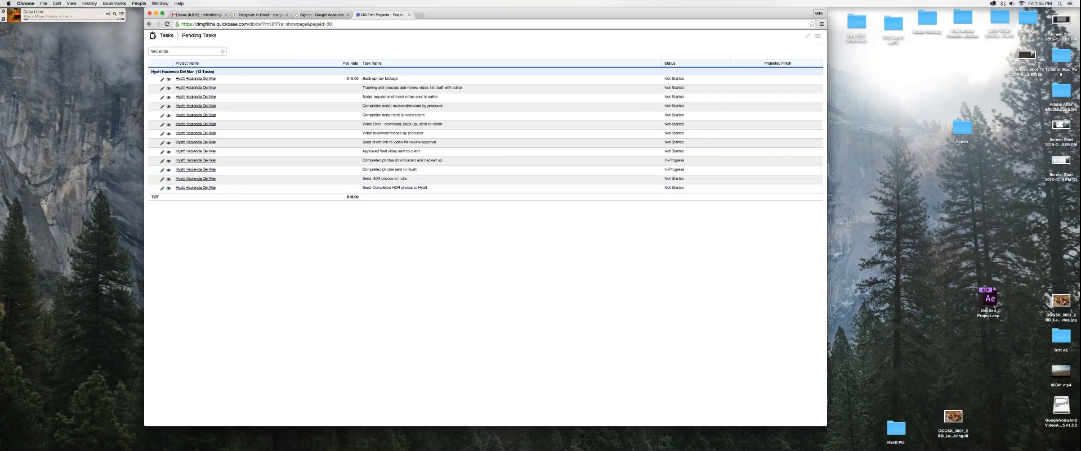
{"action": "left_click", "coordinate": [807, 35]}
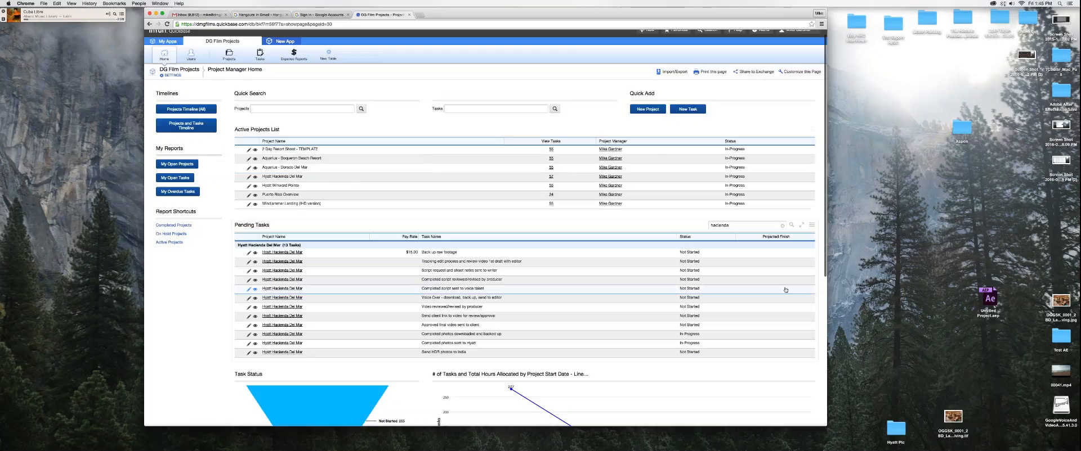
- Review the Hyatt Hacienda Del Mar tasks in the filtered Pending Tasks widget, then clear the filter text
{"action": "scroll", "coordinate": [772, 261], "scroll_direction": "down", "scroll_amount": 2}
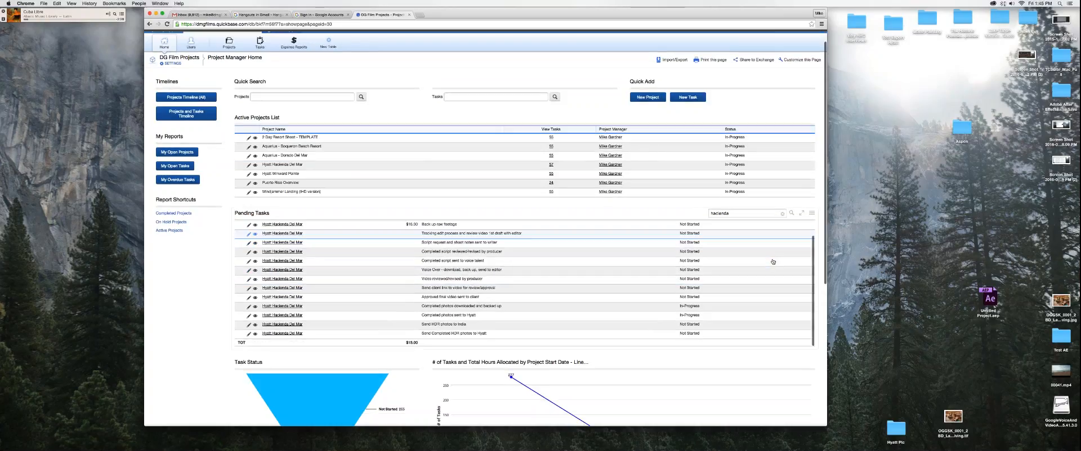
{"action": "scroll", "coordinate": [773, 262], "scroll_direction": "up", "scroll_amount": 3}
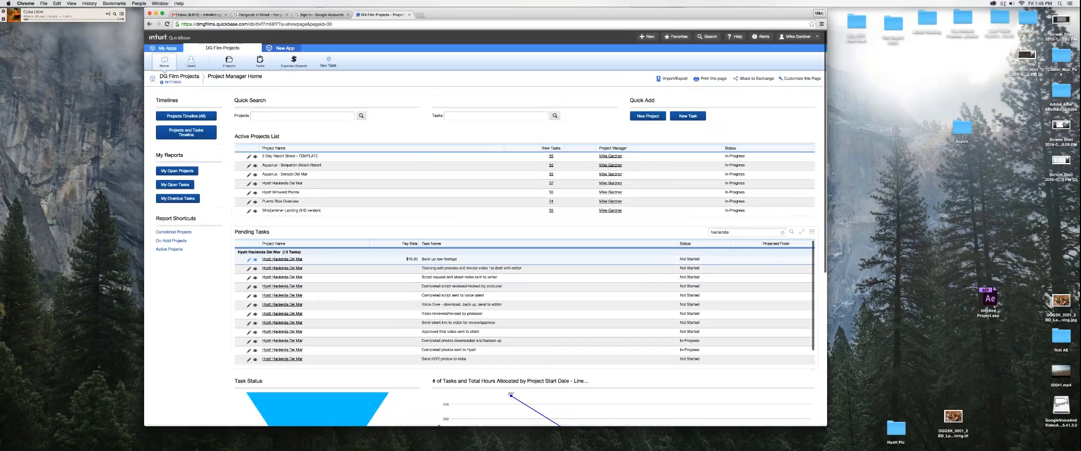
{"action": "scroll", "coordinate": [773, 198], "scroll_direction": "down", "scroll_amount": 3}
{"action": "scroll", "coordinate": [603, 281], "scroll_direction": "up", "scroll_amount": 2}
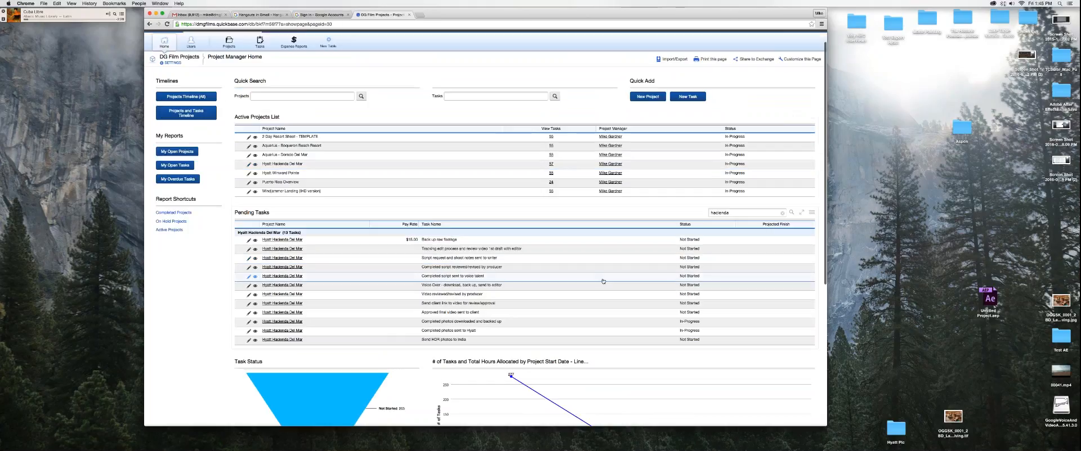
{"action": "scroll", "coordinate": [603, 281], "scroll_direction": "up", "scroll_amount": 1}
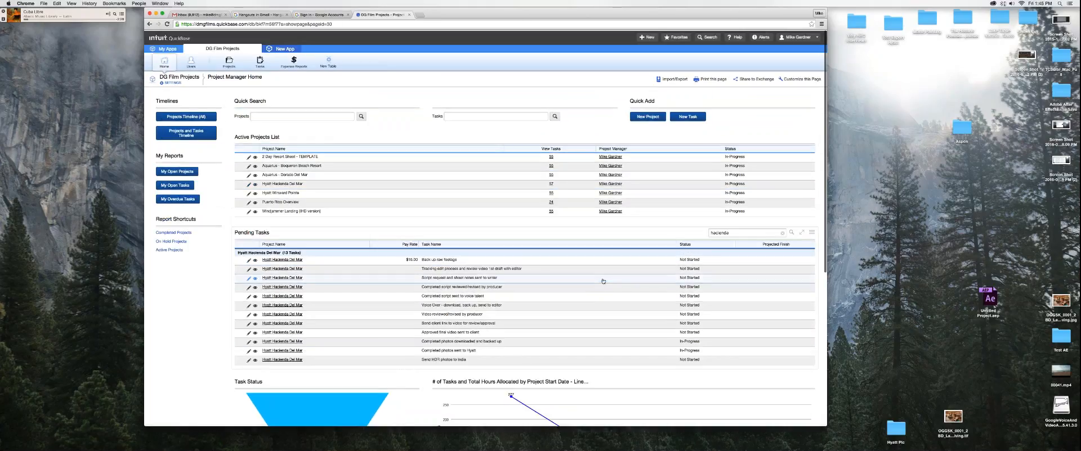
{"action": "left_click_drag", "start_coordinate": [736, 233], "coordinate": [692, 235]}
{"action": "key", "text": "BackSpace"}
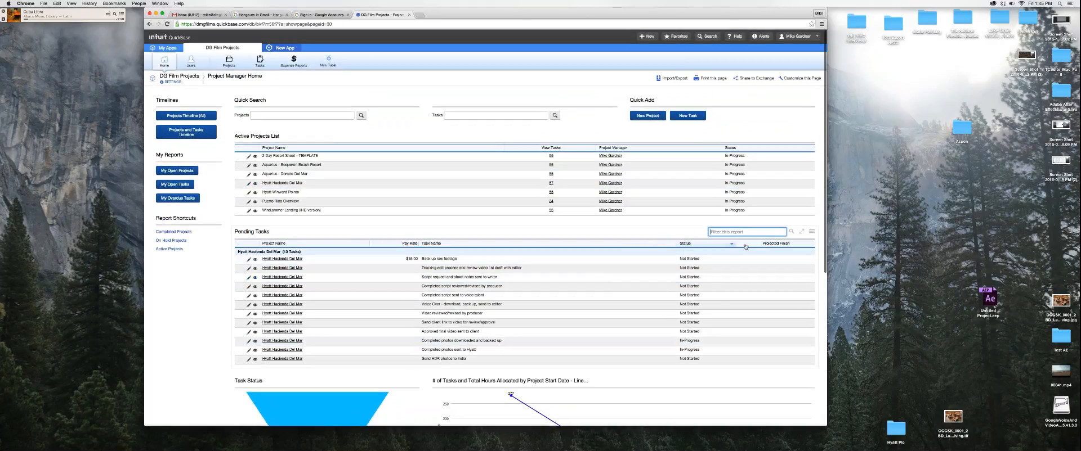
- View the unfiltered Pending Tasks report enlarged, go through its project groups, and return to the home page
{"action": "left_click", "coordinate": [801, 232]}
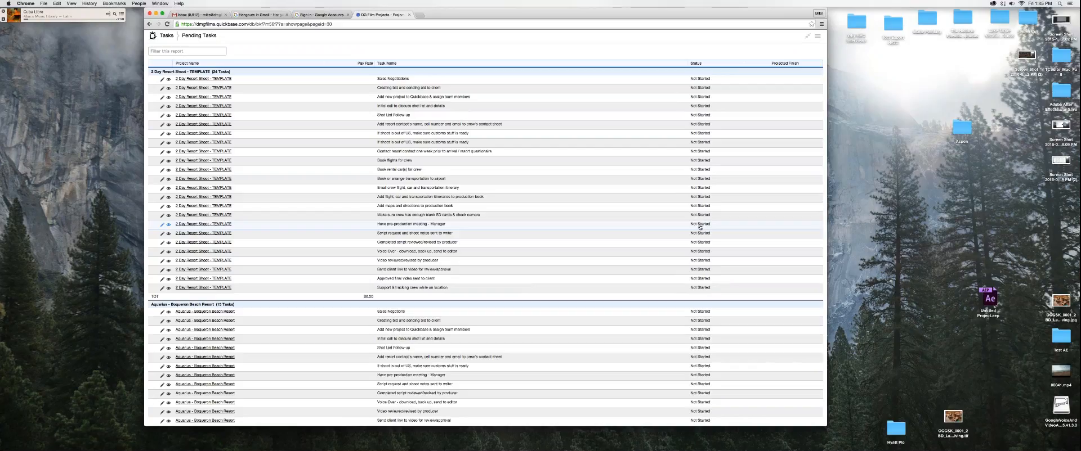
{"action": "scroll", "coordinate": [700, 227], "scroll_direction": "down", "scroll_amount": 15}
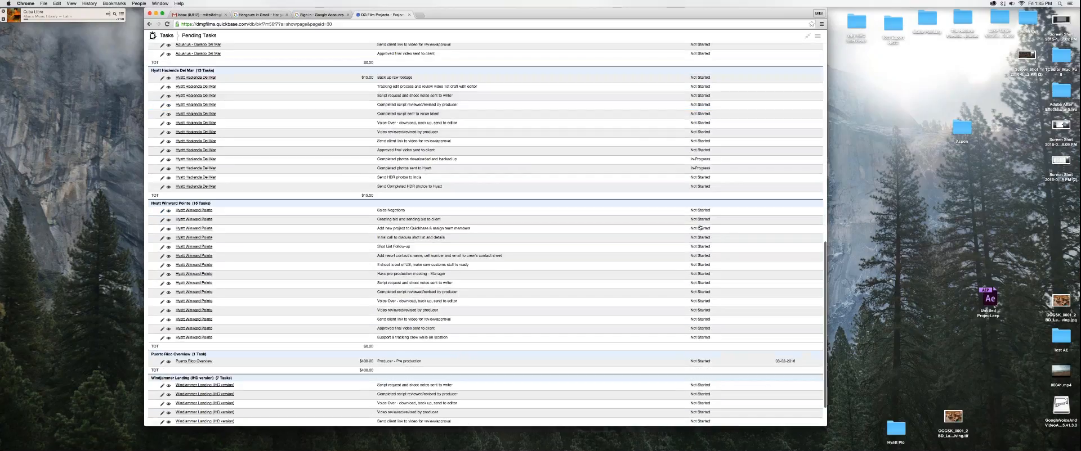
{"action": "scroll", "coordinate": [701, 227], "scroll_direction": "up", "scroll_amount": 15}
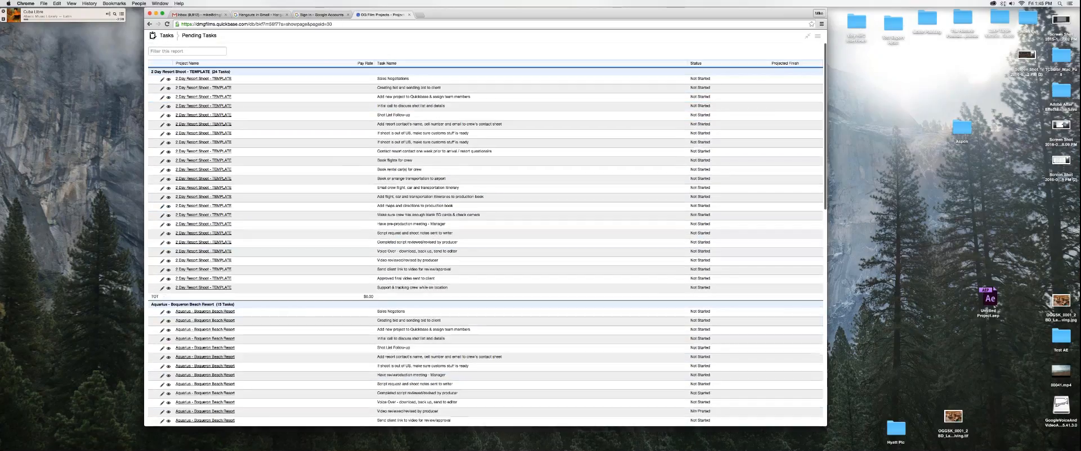
{"action": "left_click", "coordinate": [808, 38]}
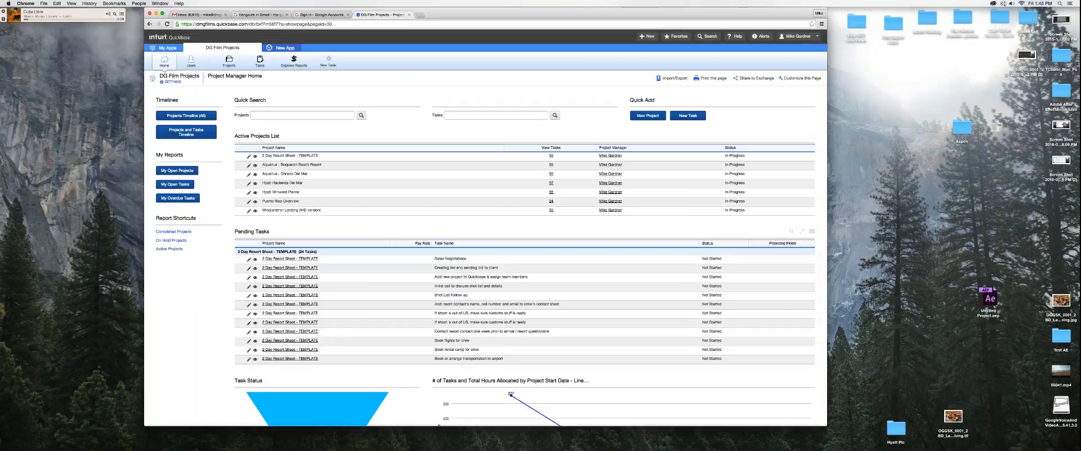
- Check the additional report options offered for the Pending Tasks widget on the home page
{"action": "left_click", "coordinate": [811, 231]}
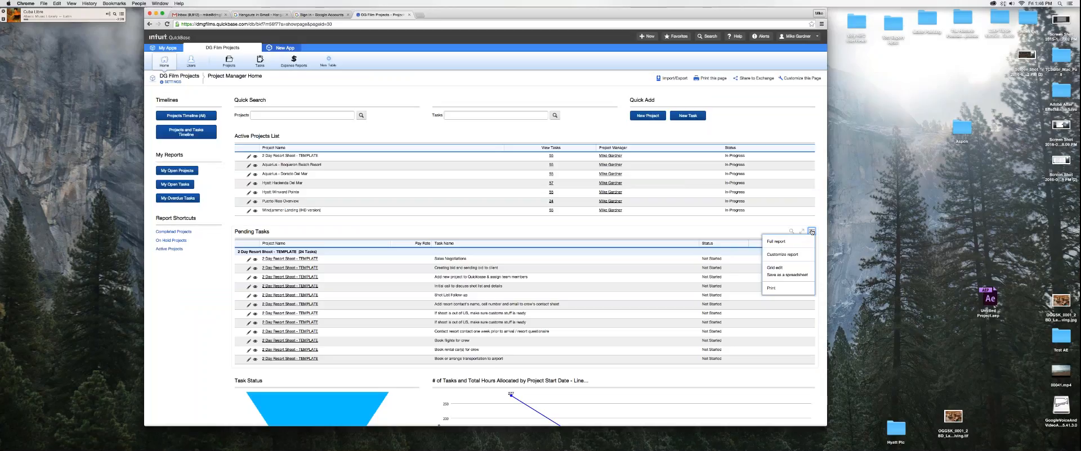
{"action": "left_click", "coordinate": [812, 232]}
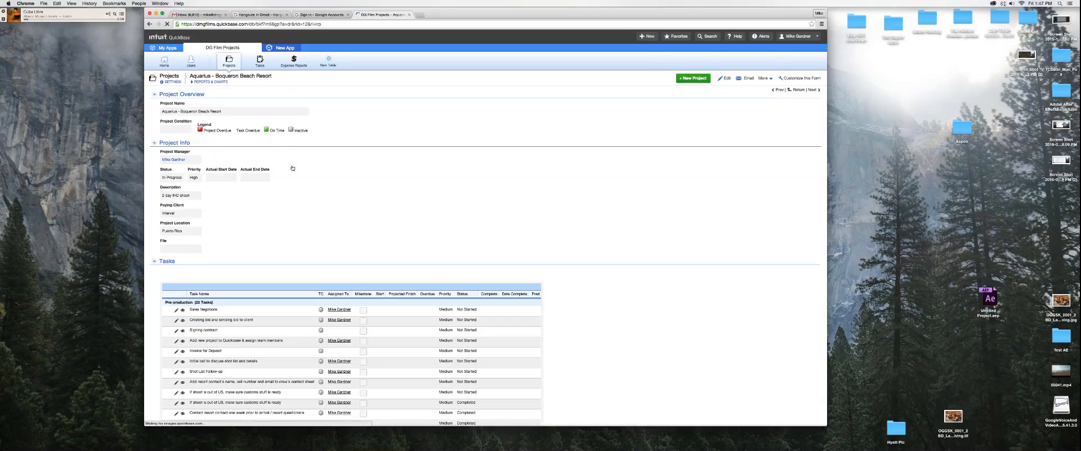
- Rename the Aquarius - Boqueron Beach Resort project to "01 Aquarius - Boqueron Beach Resort", save it, and return to the home page
{"action": "left_click", "coordinate": [726, 79]}
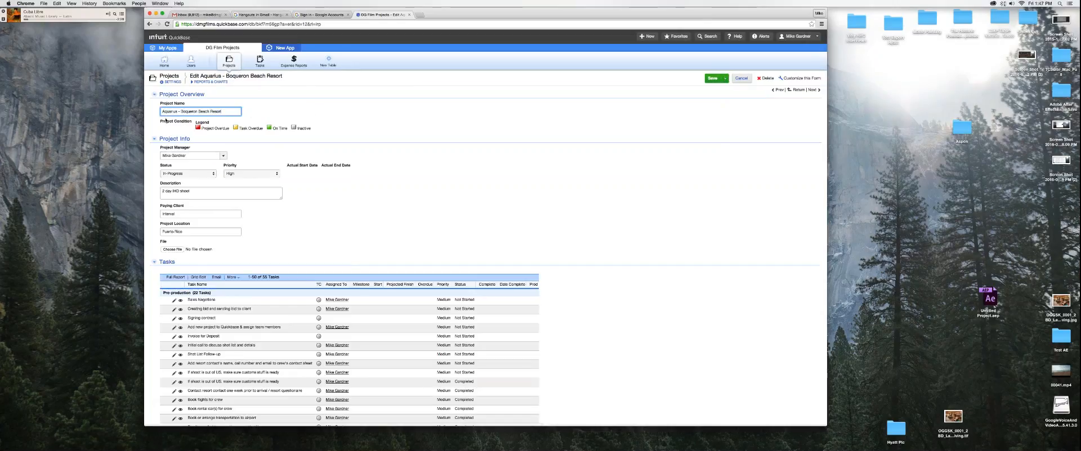
{"action": "type", "text": "01"}
{"action": "left_click", "coordinate": [709, 79]}
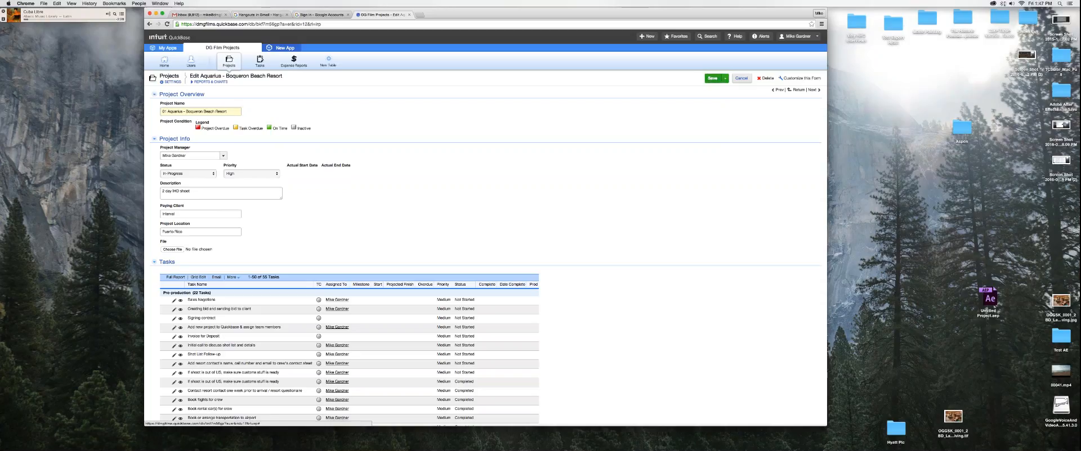
{"action": "left_click", "coordinate": [163, 61]}
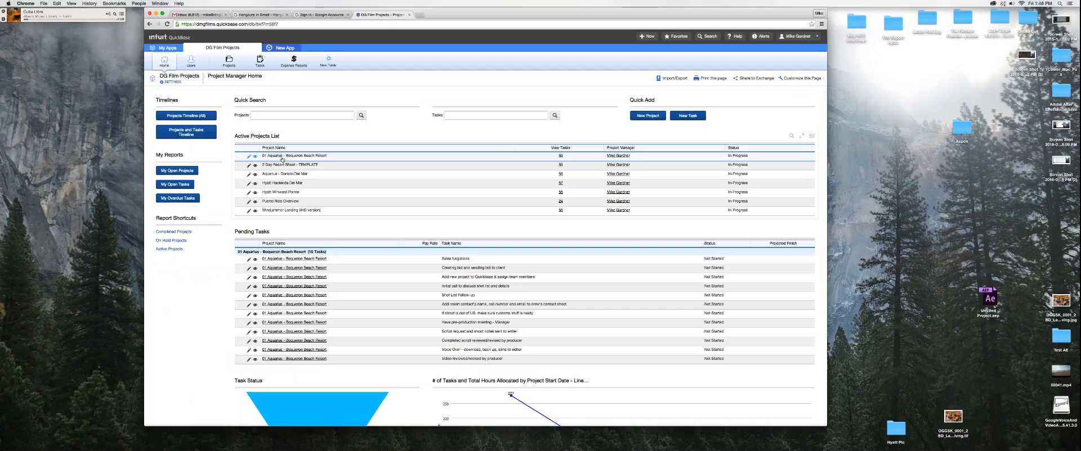
- Open the Hyatt Winward Pointe project, rename it "06 Hyatt Winward Pointe", save it, and return to the home page
{"action": "left_click", "coordinate": [276, 195]}
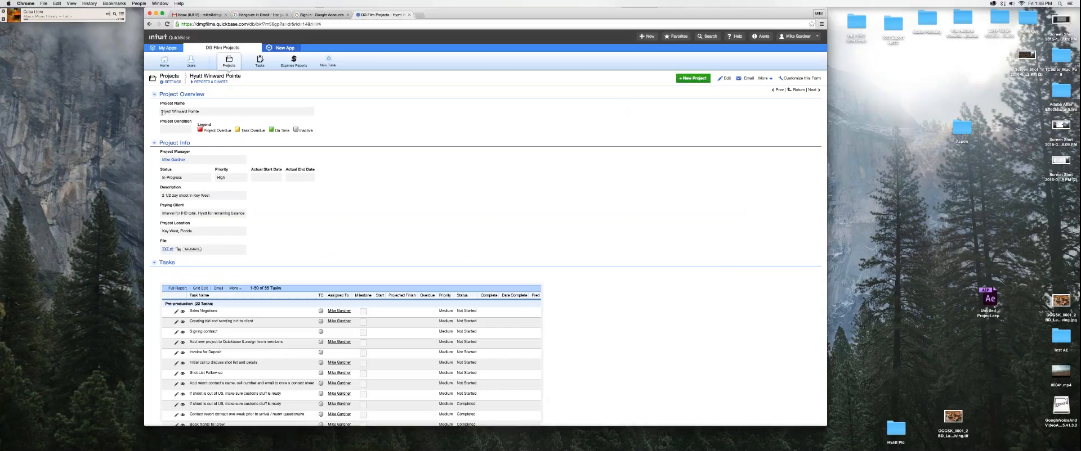
{"action": "left_click", "coordinate": [725, 78]}
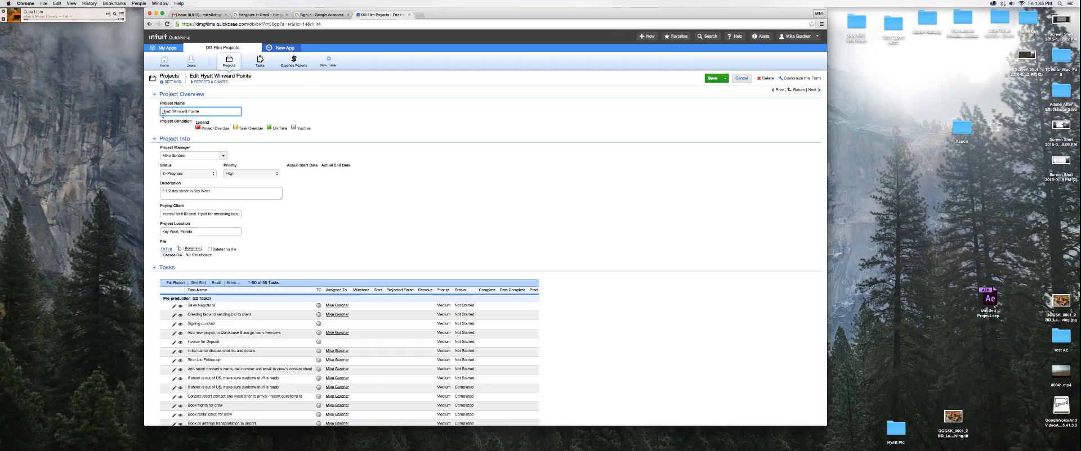
{"action": "type", "text": "06"}
{"action": "left_click", "coordinate": [712, 79]}
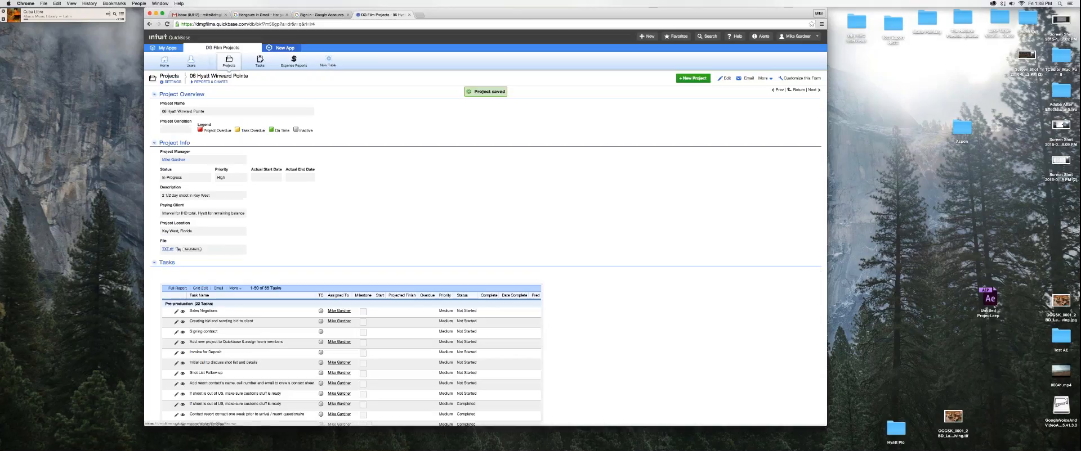
{"action": "left_click", "coordinate": [163, 61]}
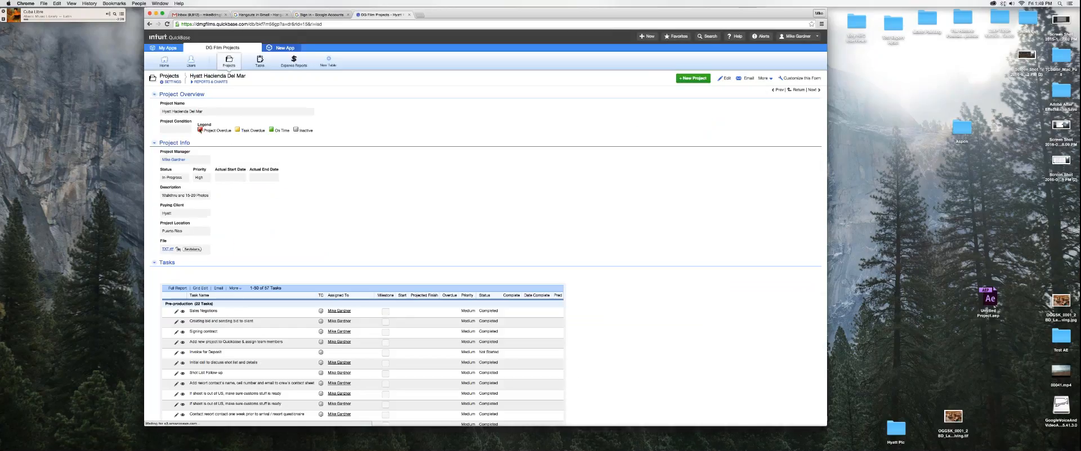
- Rename the Hyatt Hacienda Del Mar project to "02 Hyatt Hacienda Del Mar", save it, and return to the home page
{"action": "left_click", "coordinate": [723, 79]}
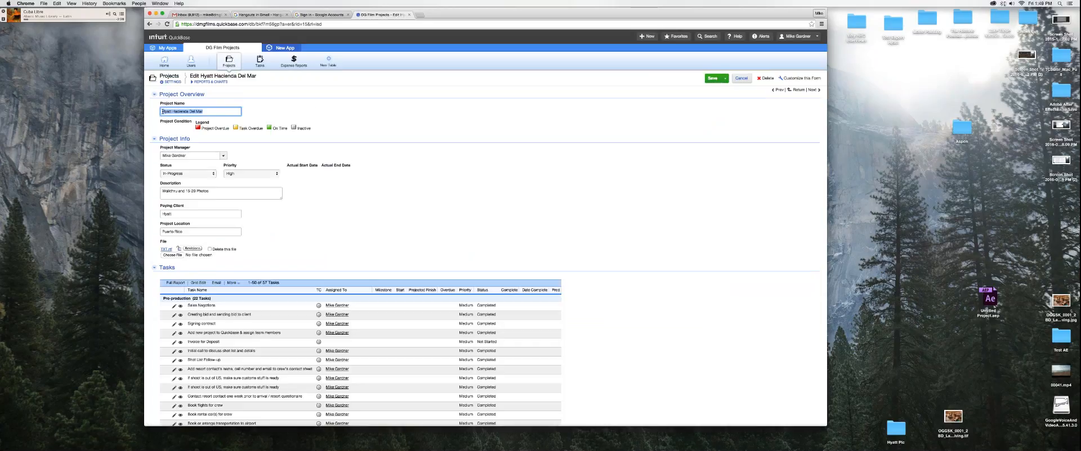
{"action": "left_click", "coordinate": [163, 111]}
{"action": "type", "text": "02"}
{"action": "left_click", "coordinate": [713, 79]}
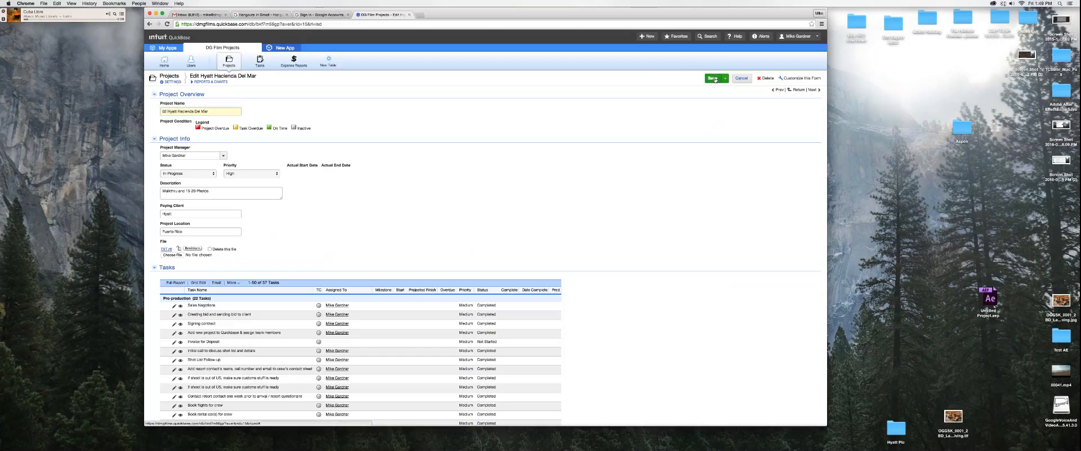
{"action": "left_click", "coordinate": [160, 64]}
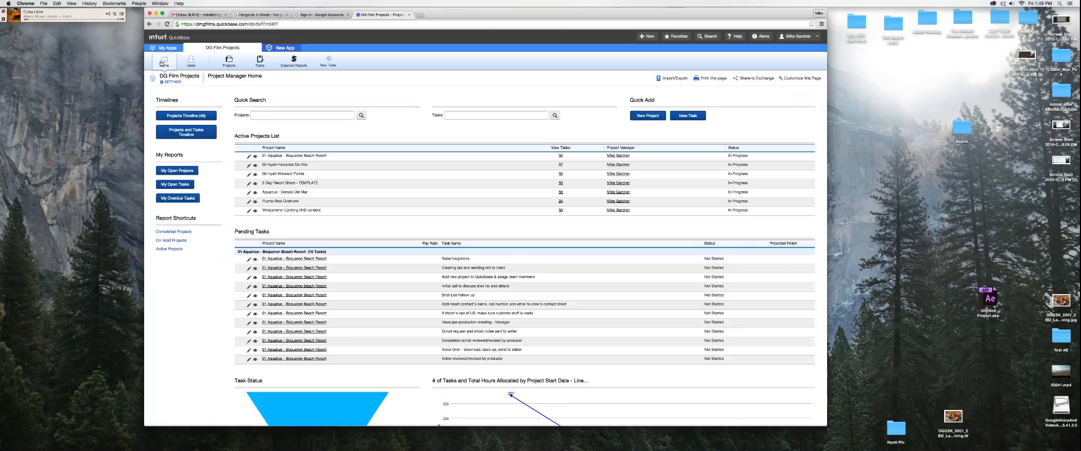
- Open the Aquarius - Dorado Del Mar project, rename it "03 Aquarius - Dorado Del Mar", save it, and return to the home page
{"action": "left_click", "coordinate": [278, 193]}
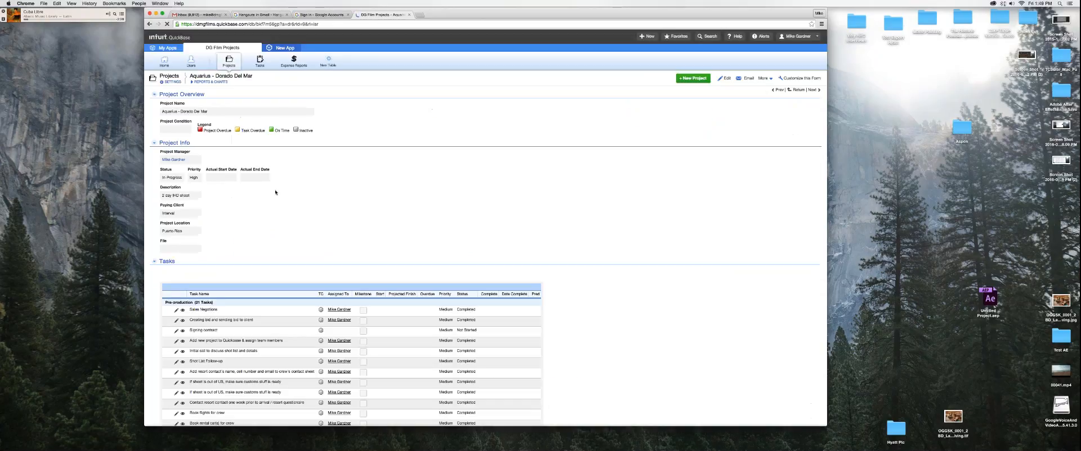
{"action": "left_click", "coordinate": [725, 79]}
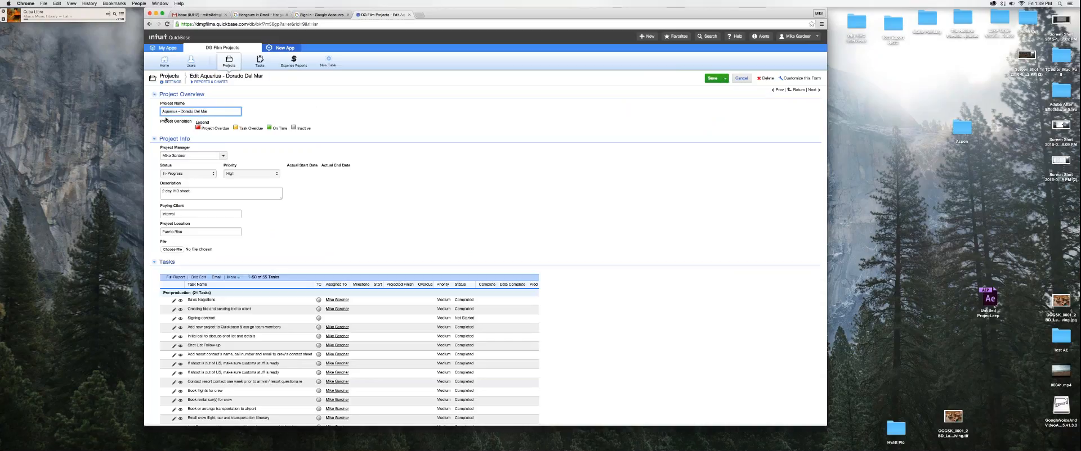
{"action": "type", "text": "03"}
{"action": "left_click", "coordinate": [713, 79]}
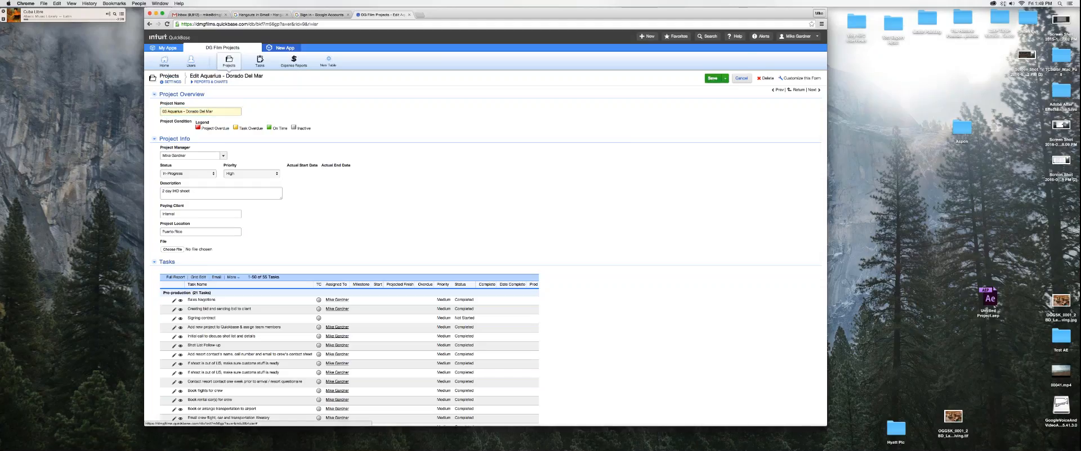
{"action": "left_click", "coordinate": [164, 63]}
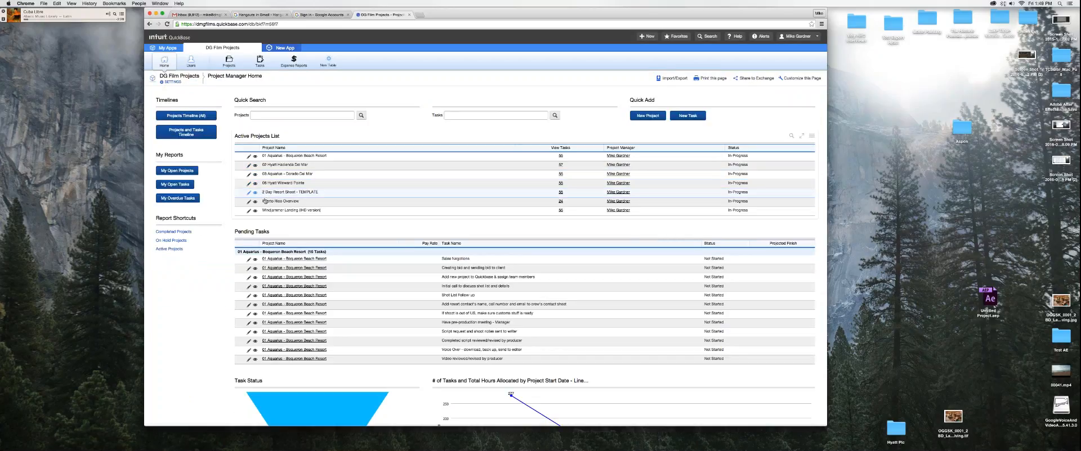
- Open the Puerto Rico Overview project, rename it "04 Puerto Rico Overview", save it, and return to the home page
{"action": "left_click", "coordinate": [266, 201]}
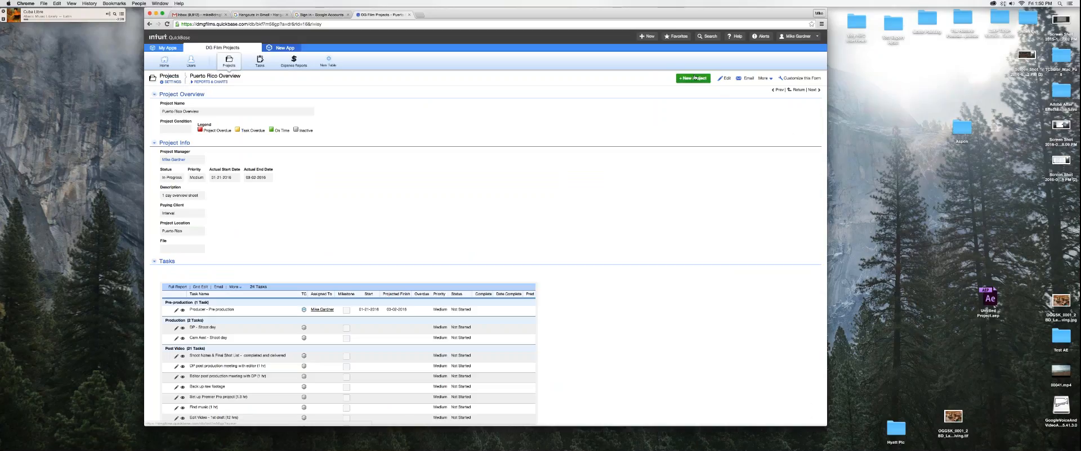
{"action": "left_click", "coordinate": [725, 78]}
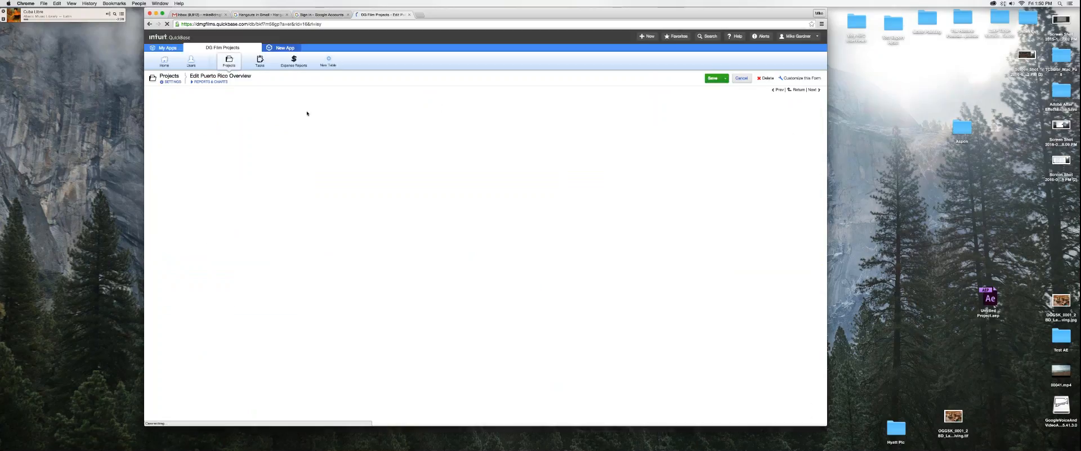
{"action": "left_click", "coordinate": [164, 115]}
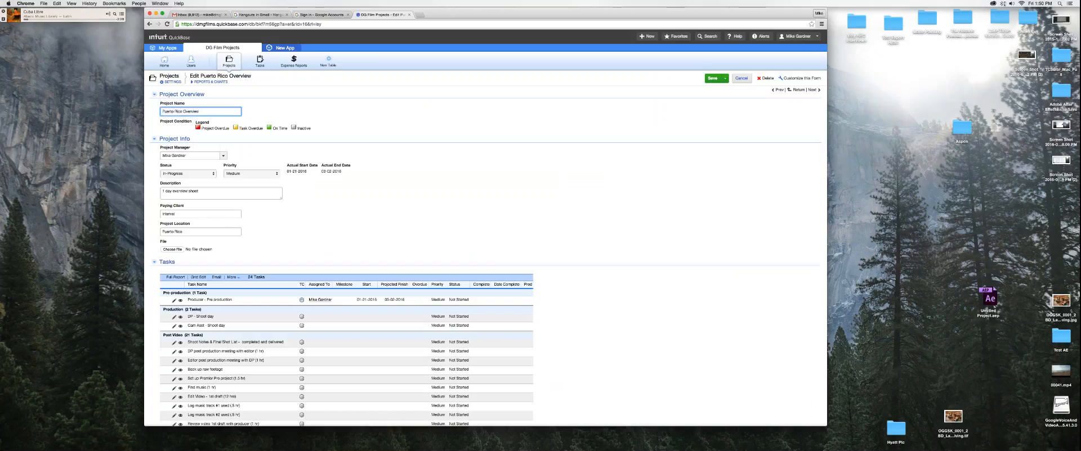
{"action": "type", "text": "04"}
{"action": "left_click", "coordinate": [712, 78]}
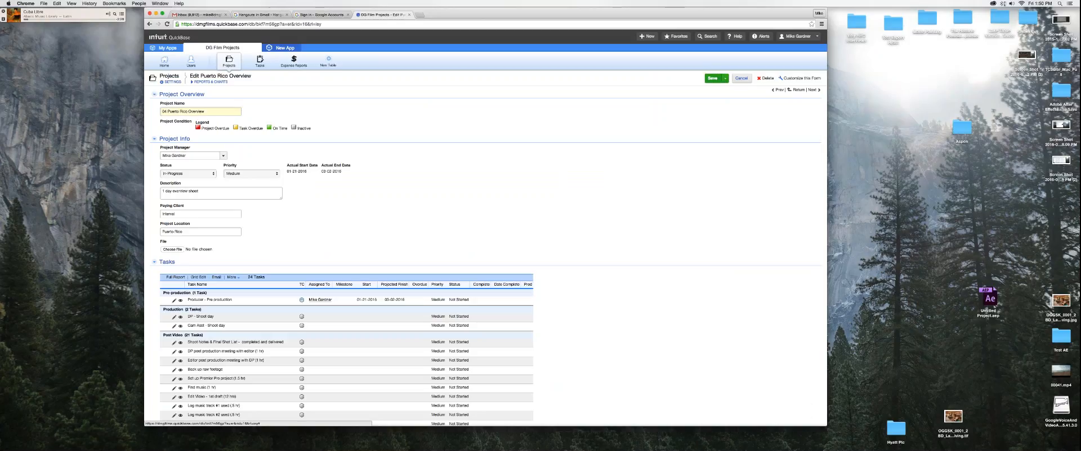
{"action": "left_click", "coordinate": [164, 62]}
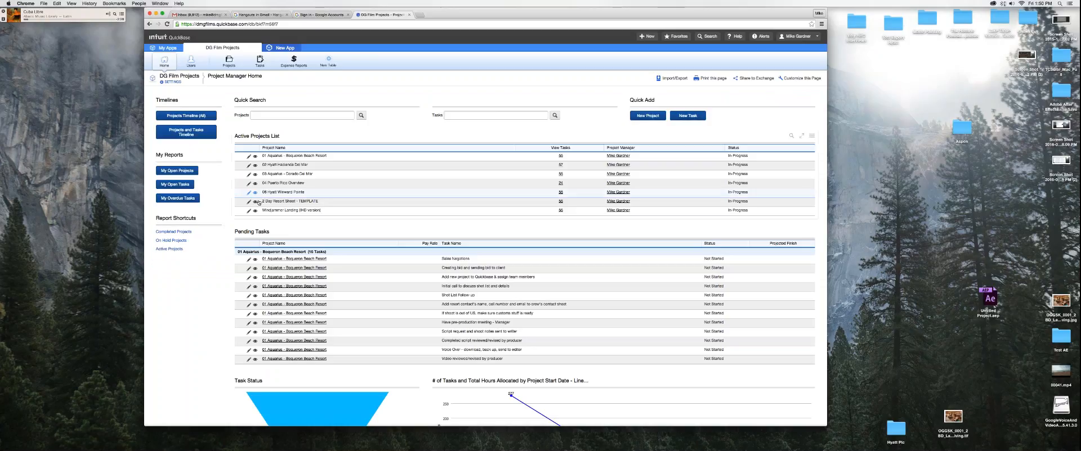
- Open the Windjammer Landing (IHD version) project, prefix its name with "05", save it, and return to the home page
{"action": "left_click", "coordinate": [272, 211]}
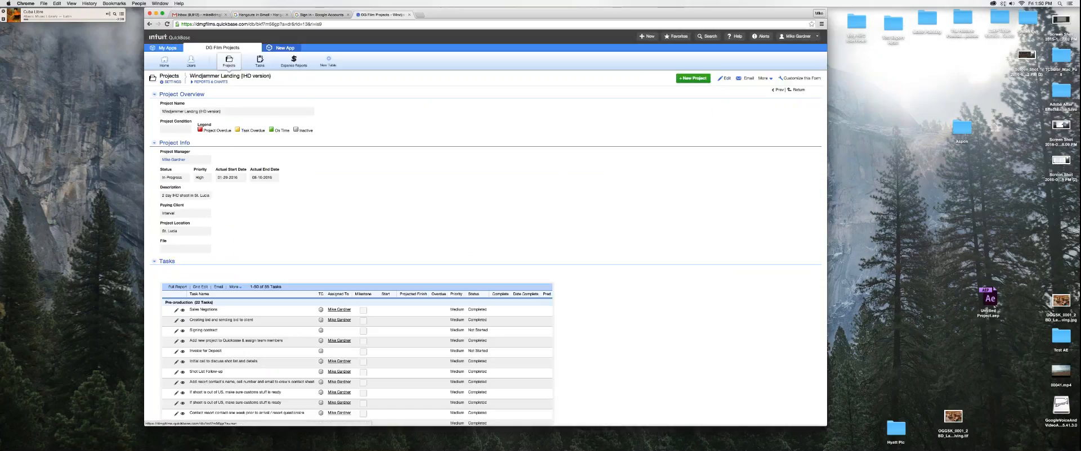
{"action": "left_click", "coordinate": [725, 79]}
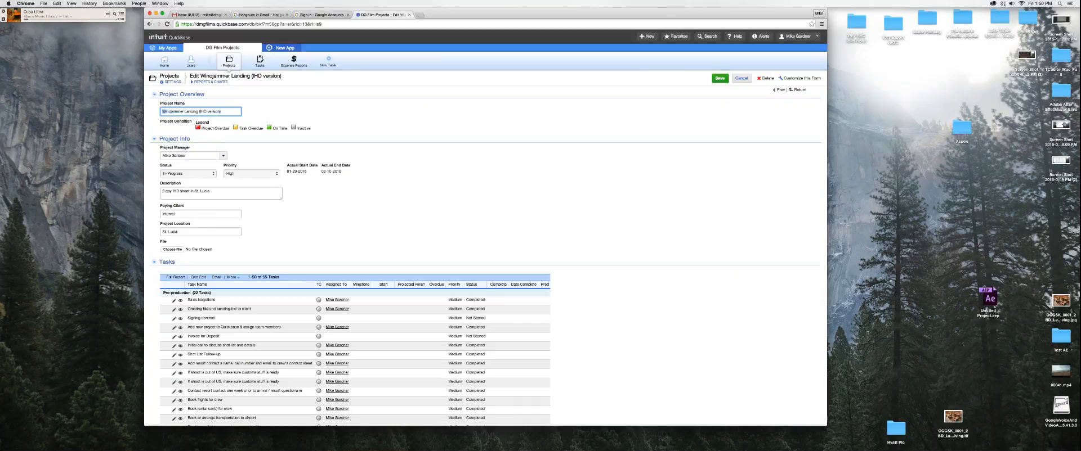
{"action": "type", "text": "05"}
{"action": "left_click", "coordinate": [721, 79]}
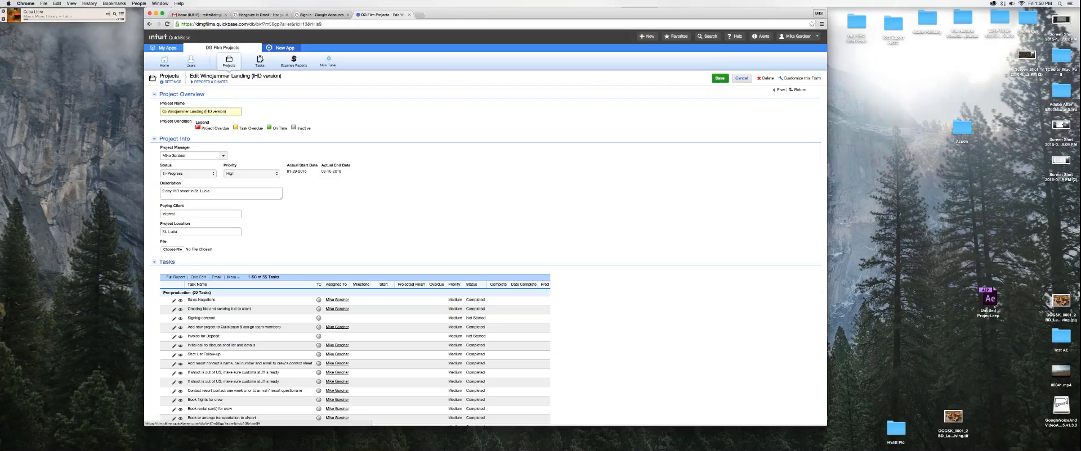
{"action": "left_click", "coordinate": [165, 63]}
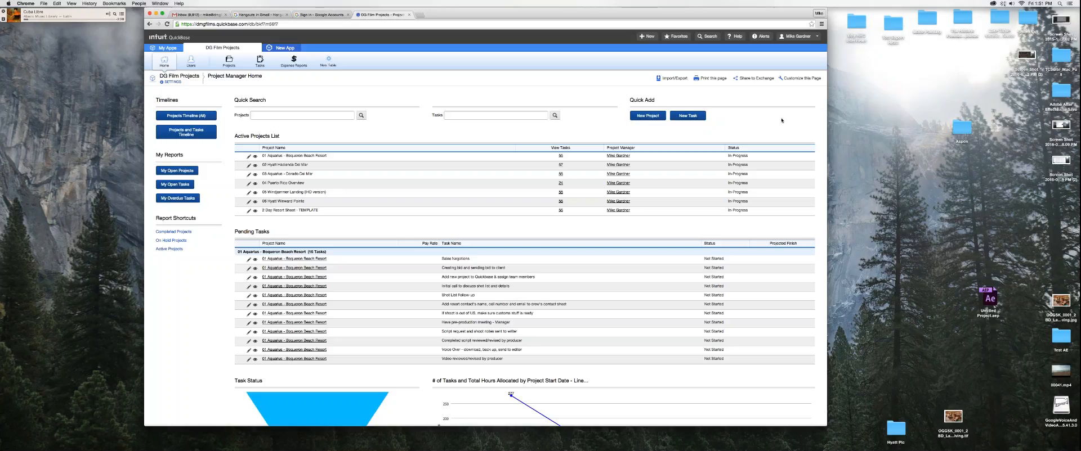
- Switch to the Gmail inbox
{"action": "left_click", "coordinate": [187, 14]}
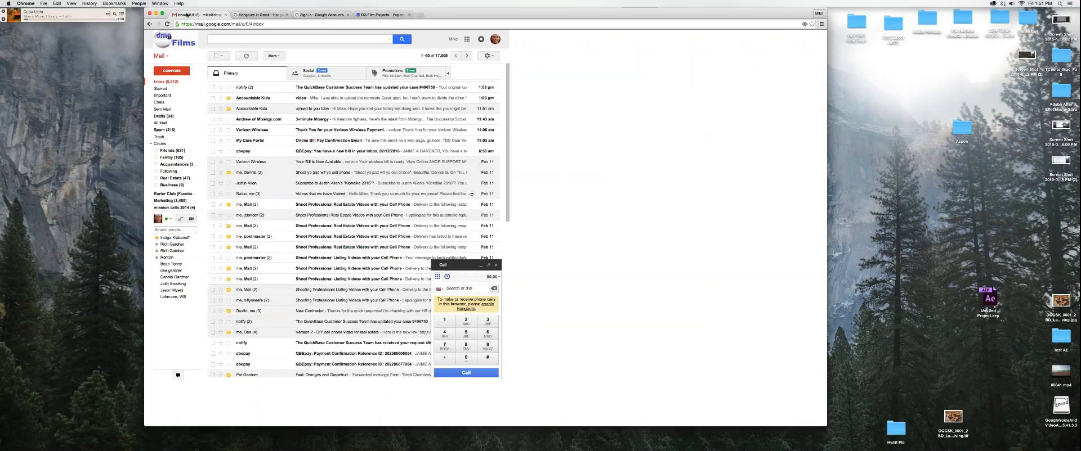